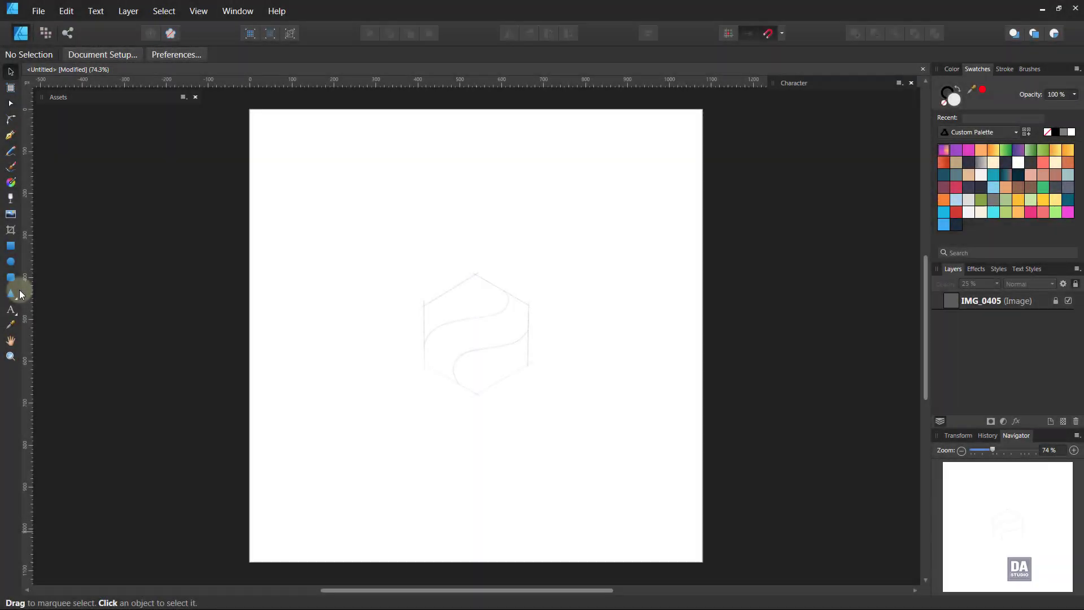
Draw a regular six-sided polygon outward from the page centre, covering the sketched hexagon.
left_click(19, 294)
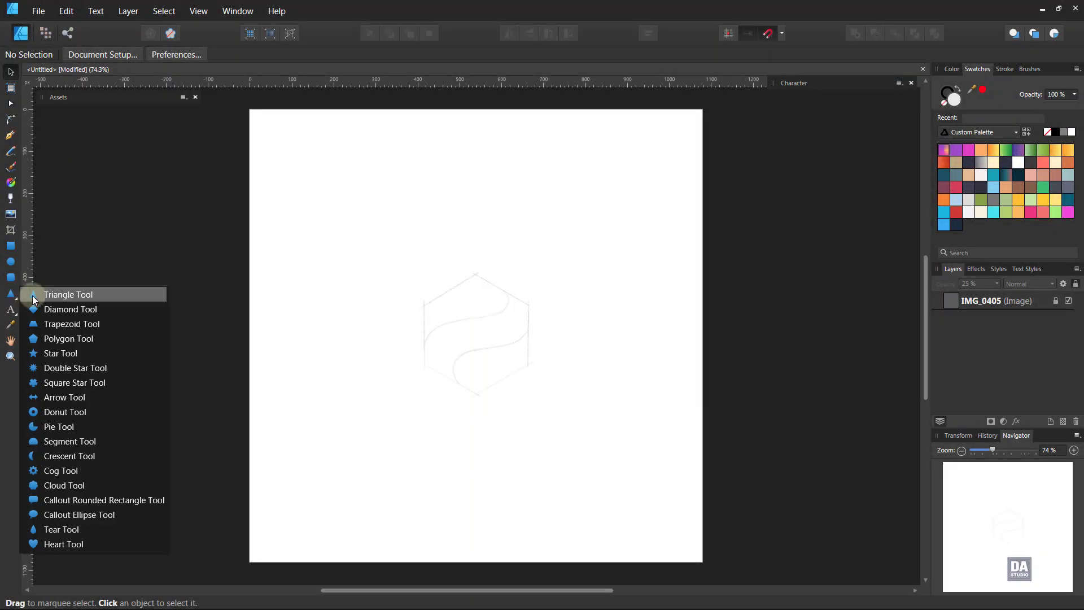
left_click(46, 339)
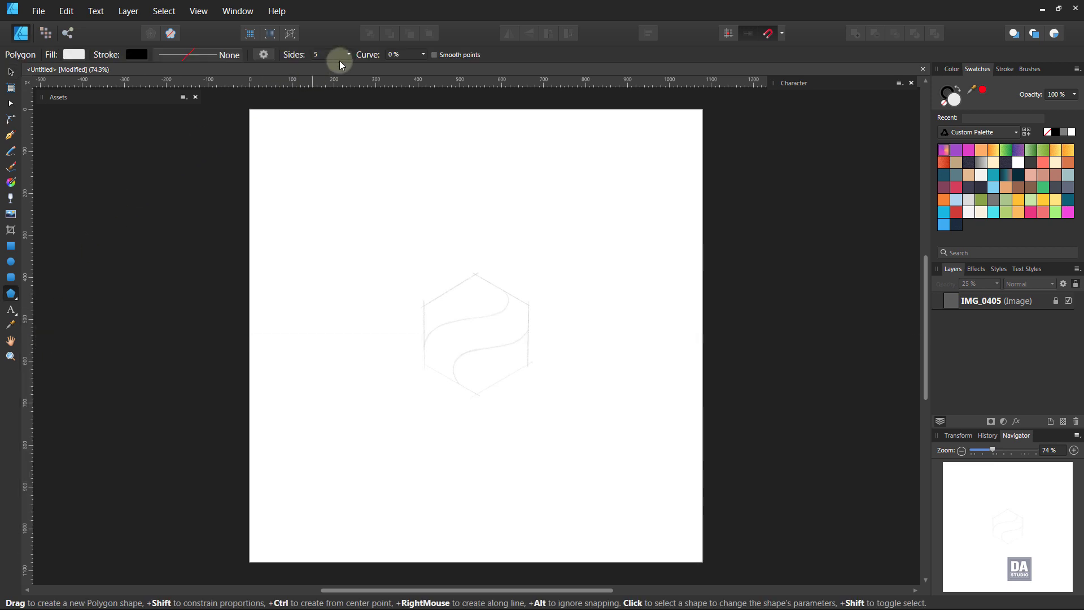
left_click(349, 54)
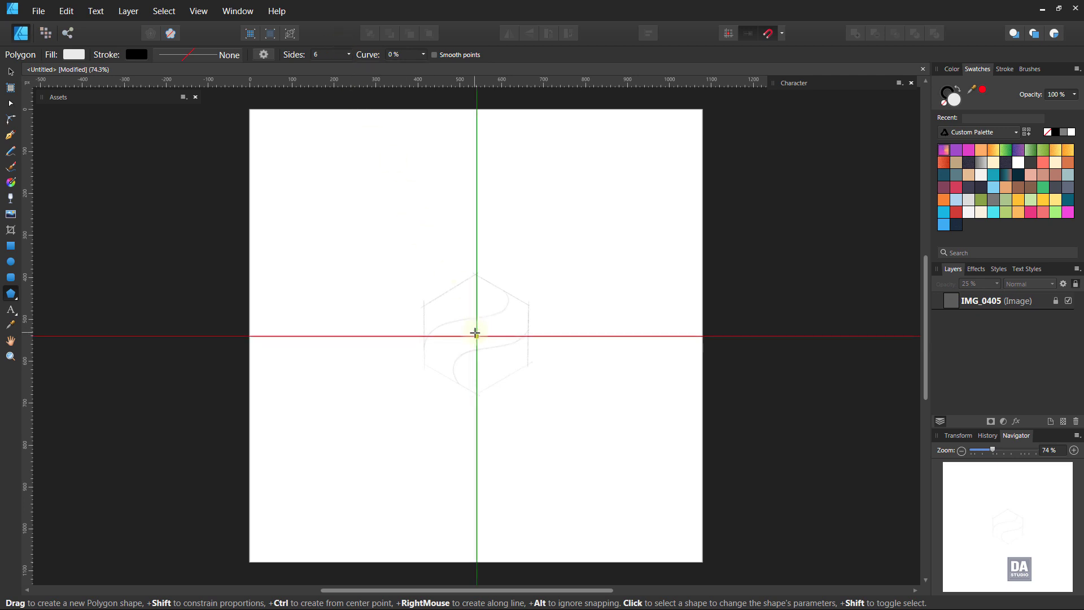
left_click_drag(475, 333, 552, 385)
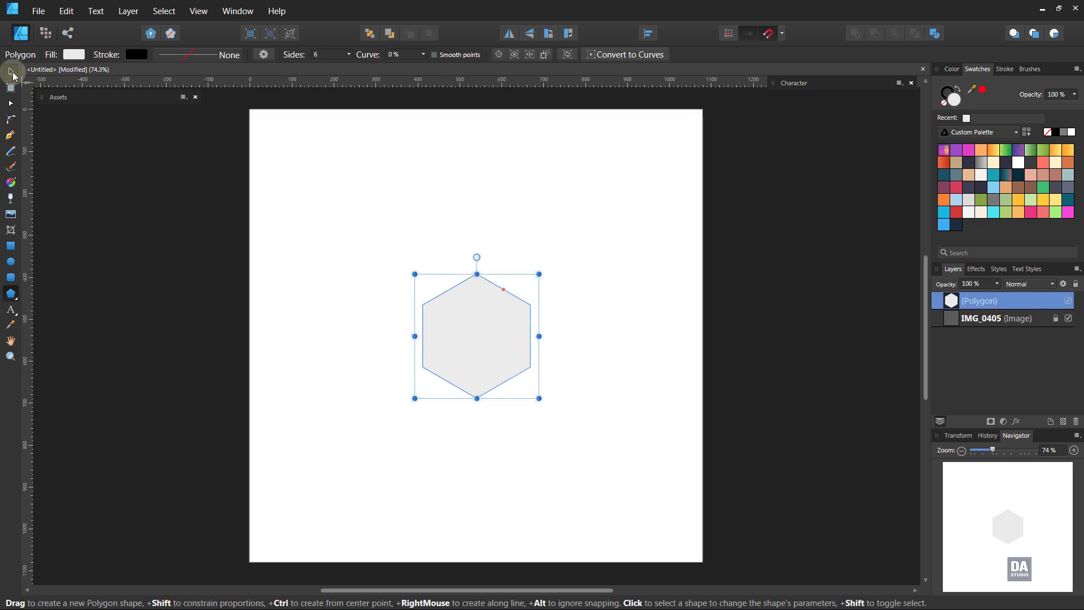
Remove the hexagon's fill, give it a 1 pt black stroke, and scale it down slightly to match the sketched outline.
left_click(10, 72)
scroll(465, 324, "up", 3)
scroll(506, 349, "up", 4)
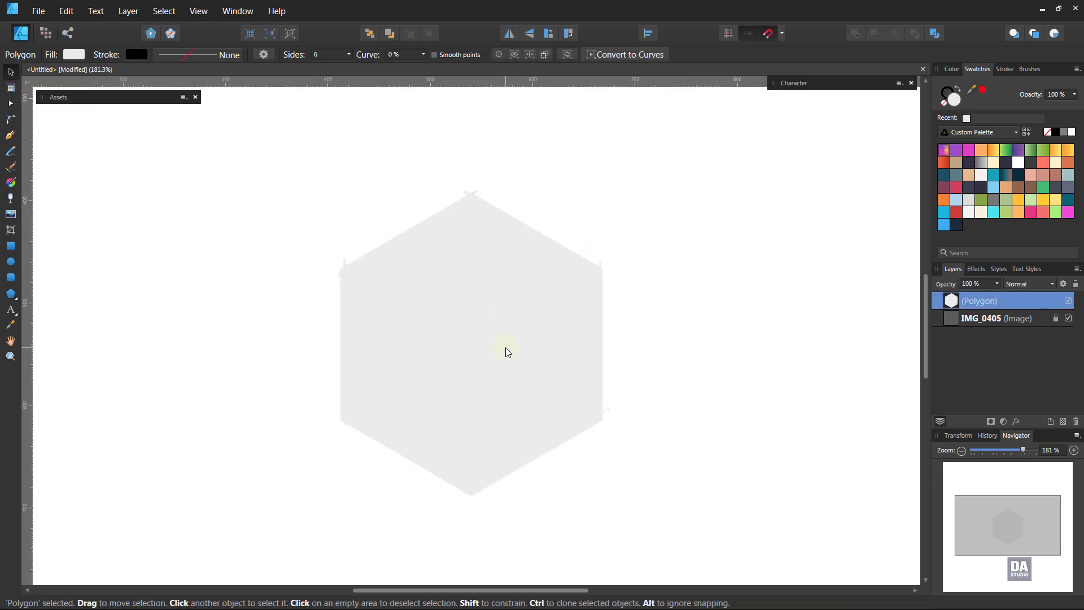
left_click(945, 106)
left_click(1005, 69)
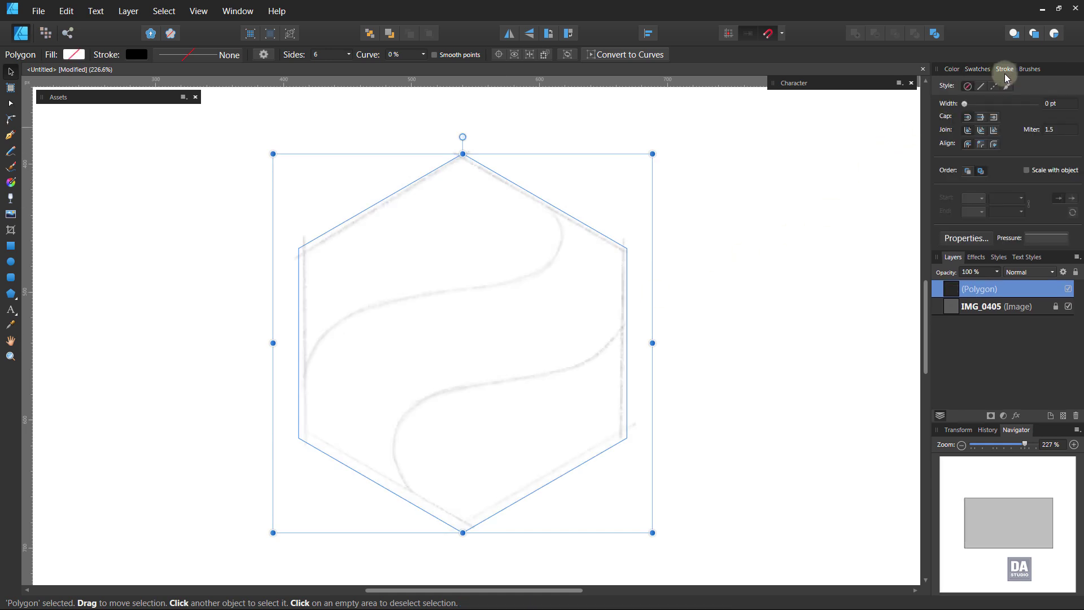
left_click(1059, 104)
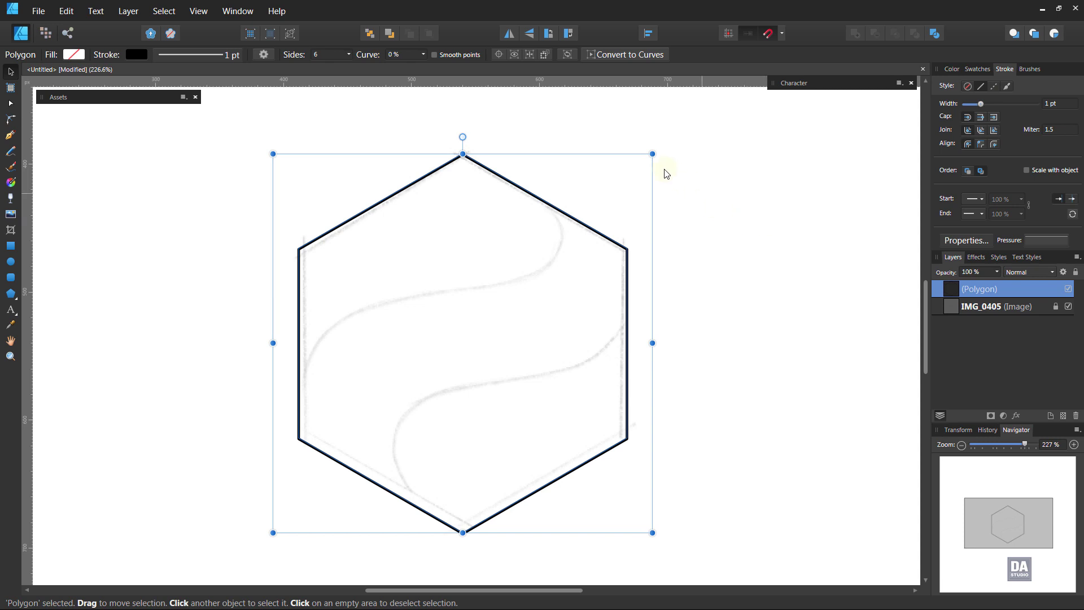
left_click_drag(652, 150, 650, 154)
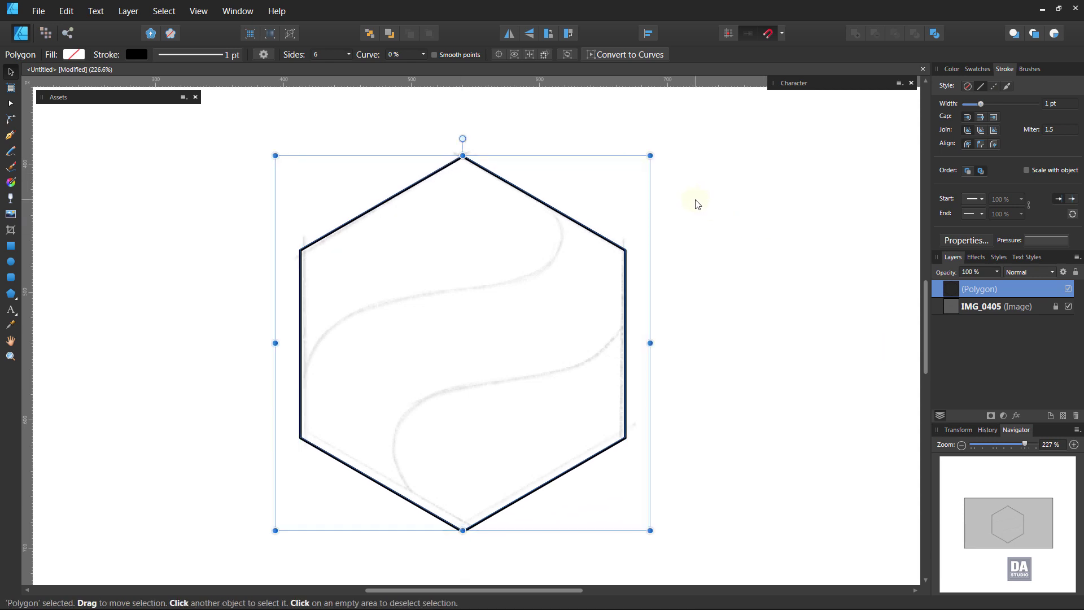
Draw a Pen curve from below the hexagon's lower-left edge to beyond its right edge and bend it into an S shape.
left_click(10, 135)
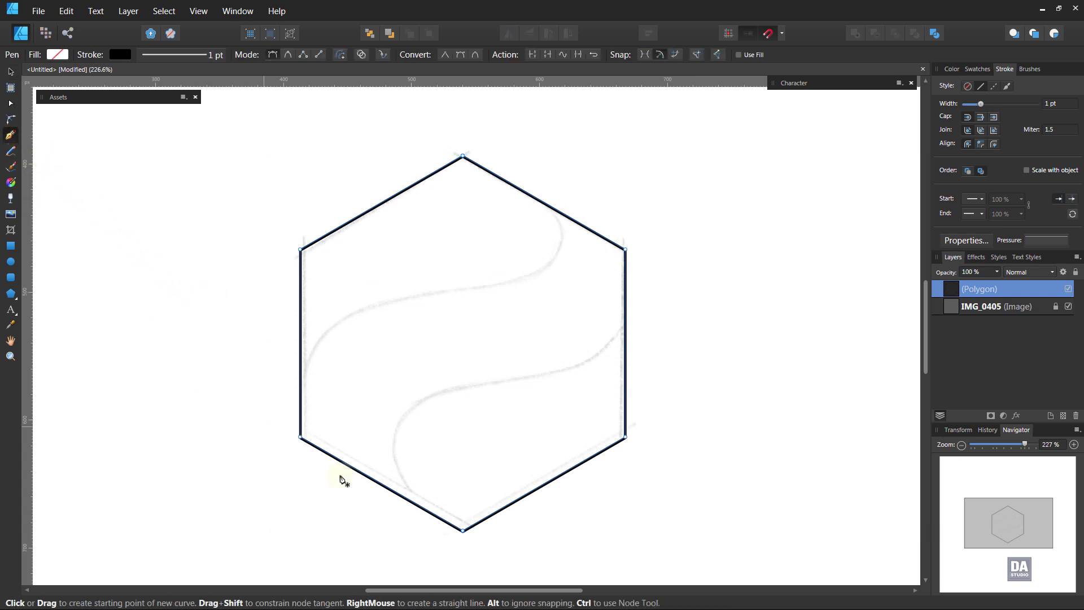
left_click(417, 522)
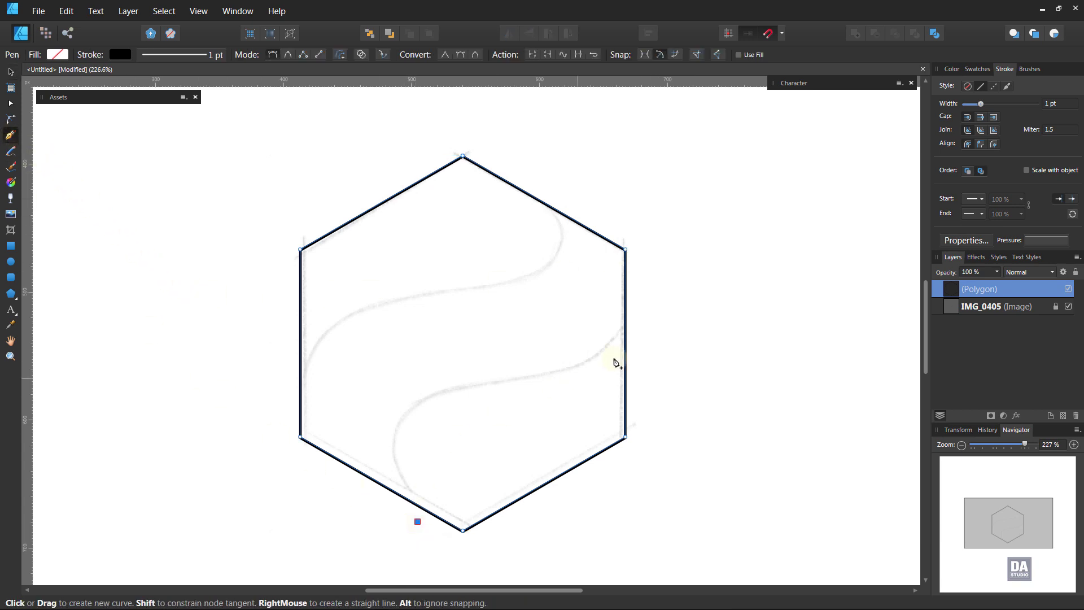
left_click(643, 292)
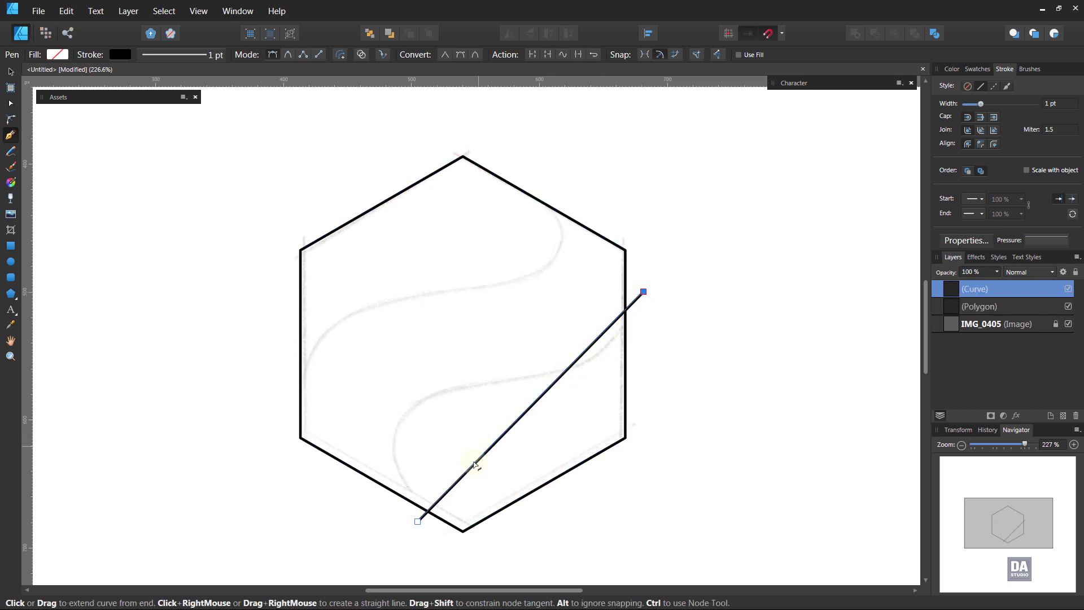
left_click_drag(472, 469, 385, 437)
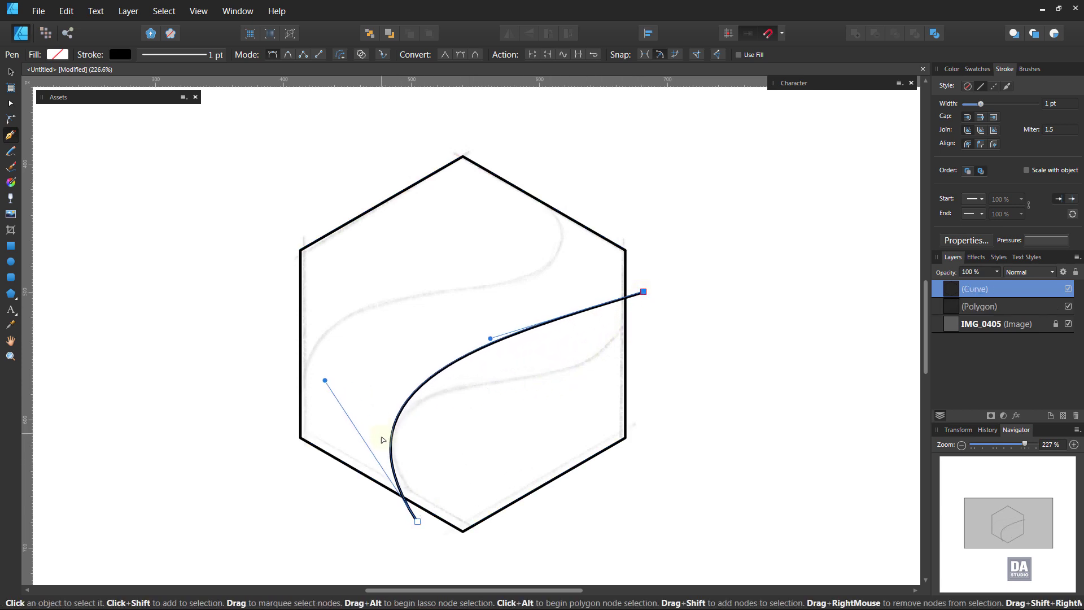
left_click(418, 522)
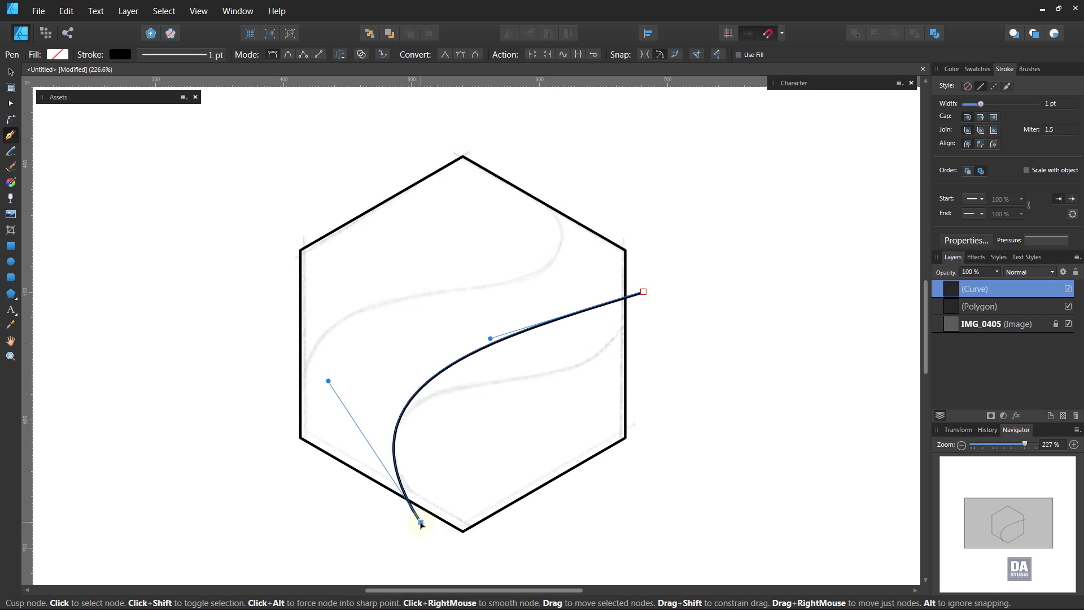
left_click_drag(490, 339, 611, 484)
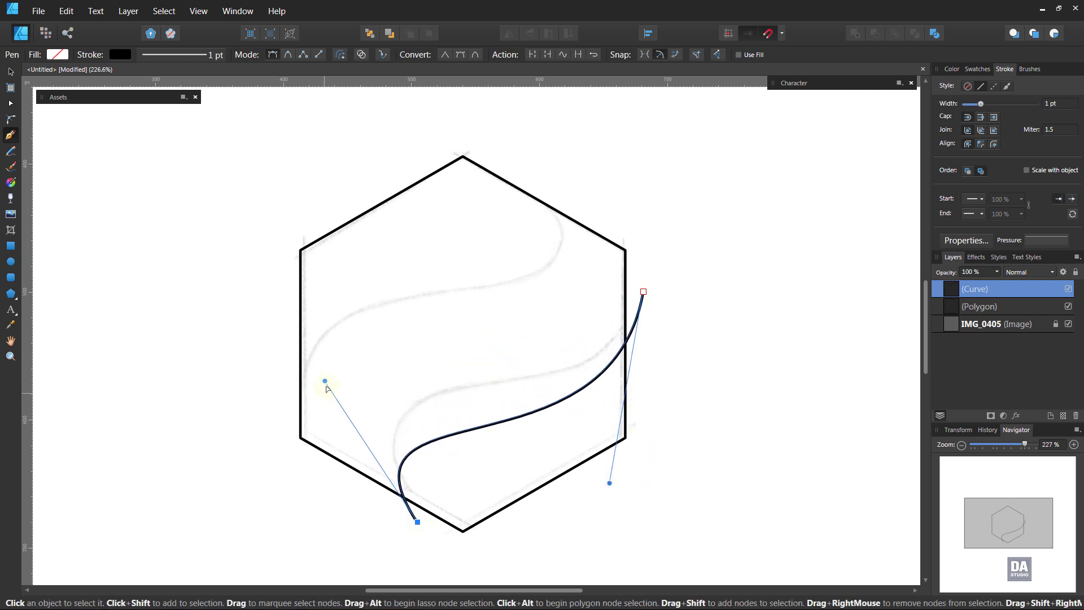
mouse_move(324, 380)
left_mouse_down()
mouse_move(310, 312)
mouse_move(322, 379)
left_mouse_up()
Add a node to the lower curve and adjust its nodes and handles to follow the lower sketch line.
left_click(458, 436)
left_click_drag(458, 436, 438, 390)
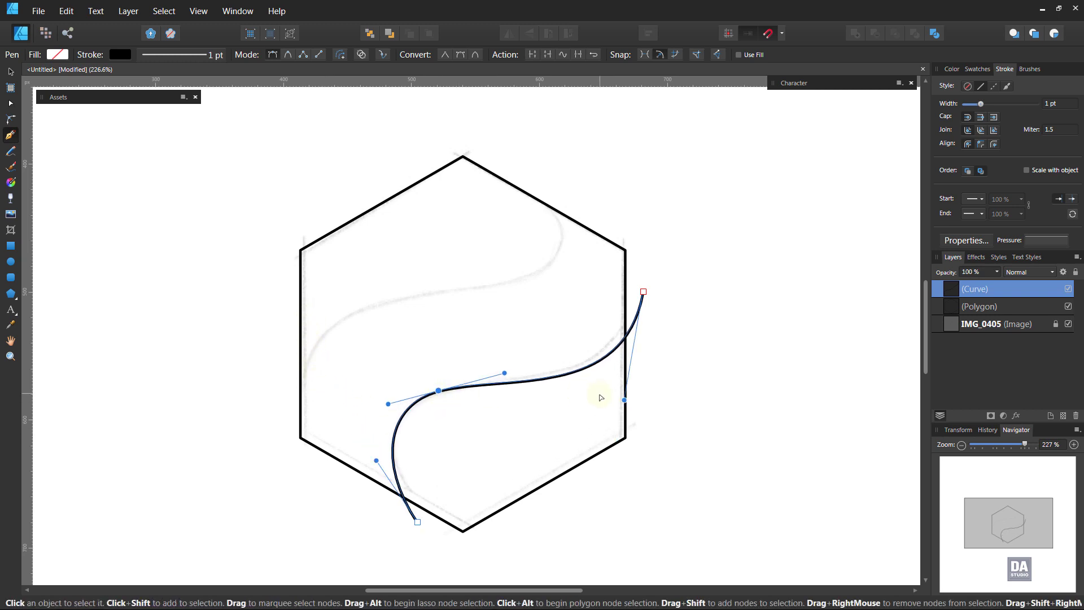
left_click_drag(625, 401, 625, 383)
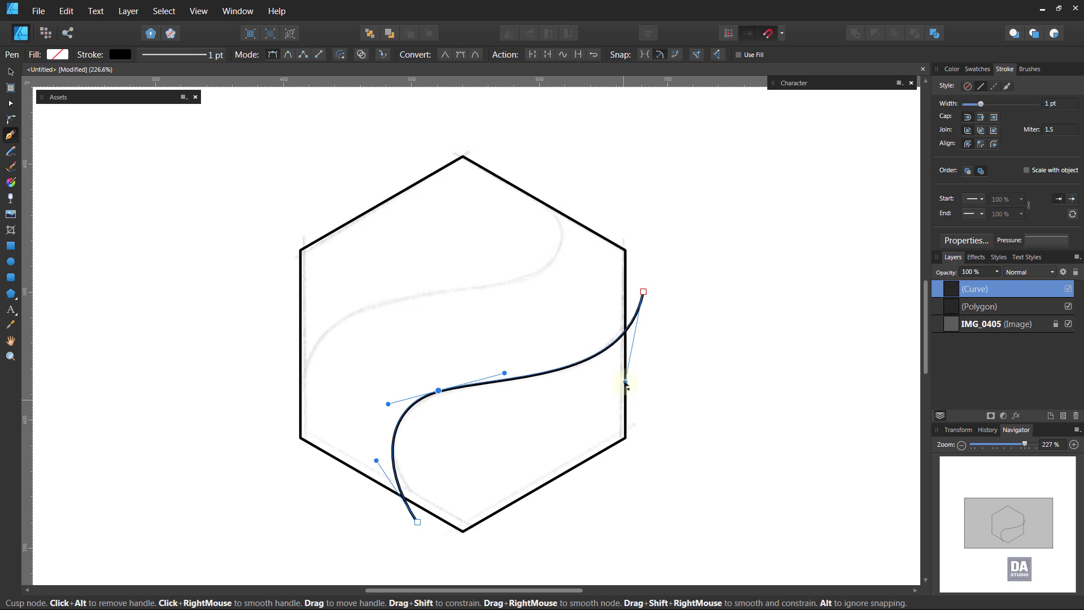
left_click_drag(388, 403, 386, 406)
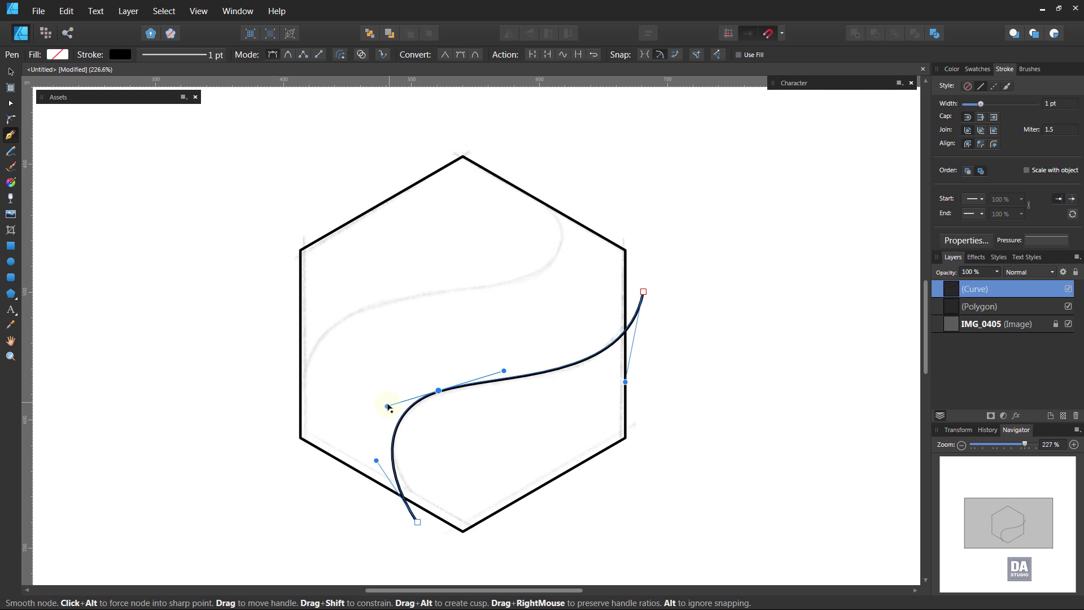
left_click_drag(417, 521, 425, 519)
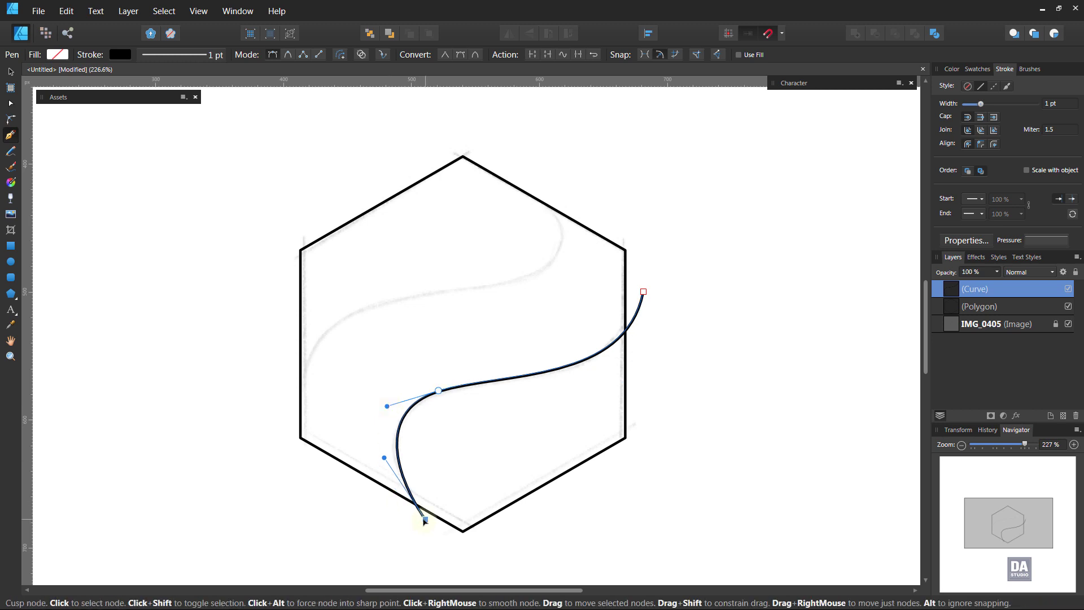
left_click_drag(384, 457, 377, 470)
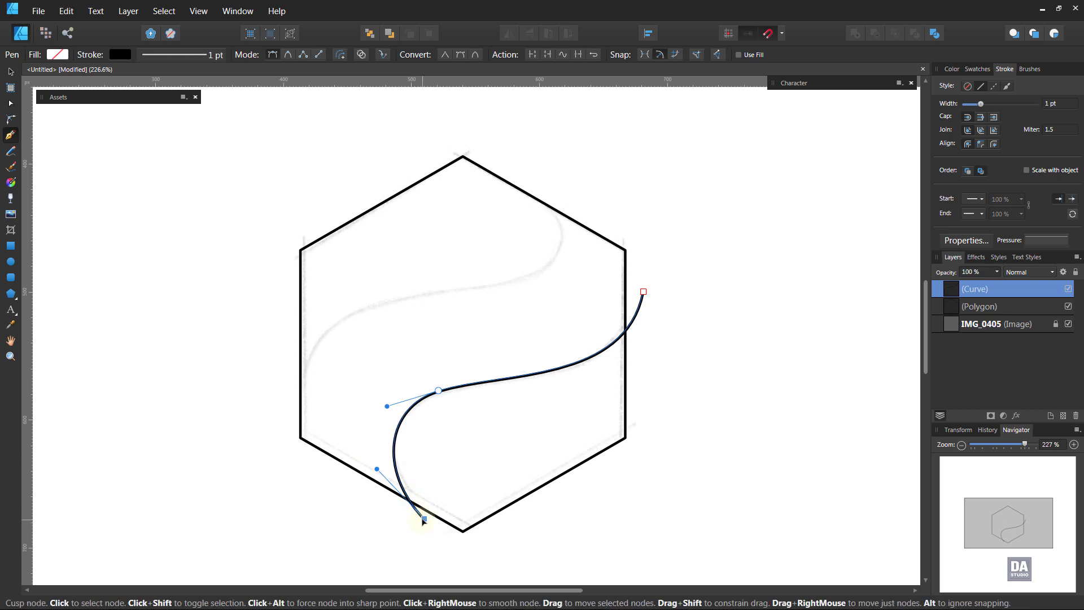
Close the lower curve around the outside of the hexagon's lower-right corner and clip it inside the polygon layer.
left_click(456, 542)
left_click(526, 519)
left_click(658, 439)
left_click(643, 291)
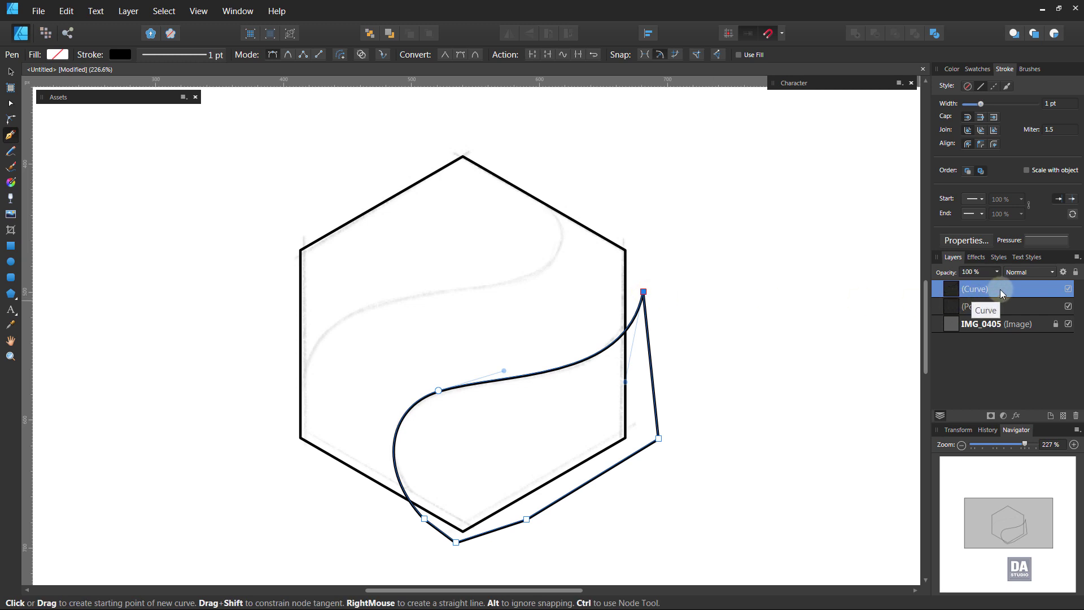
left_click_drag(1001, 289, 992, 309)
left_click(743, 283, "ctrl")
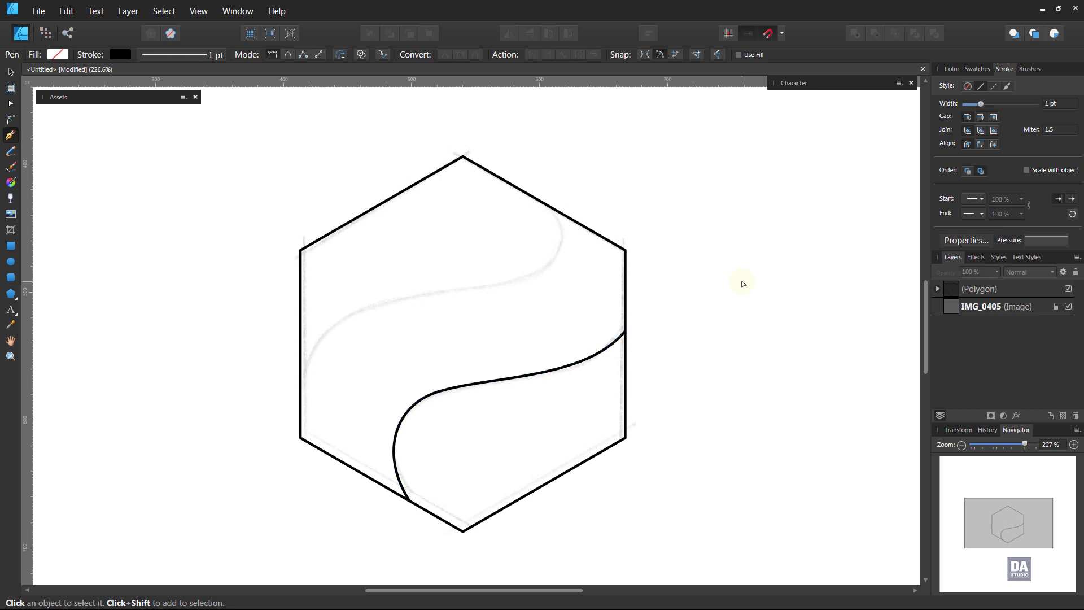
Draw a second Pen line from outside the hexagon's lower left to above its upper-right edge and bend its lower end outward.
left_click(288, 429)
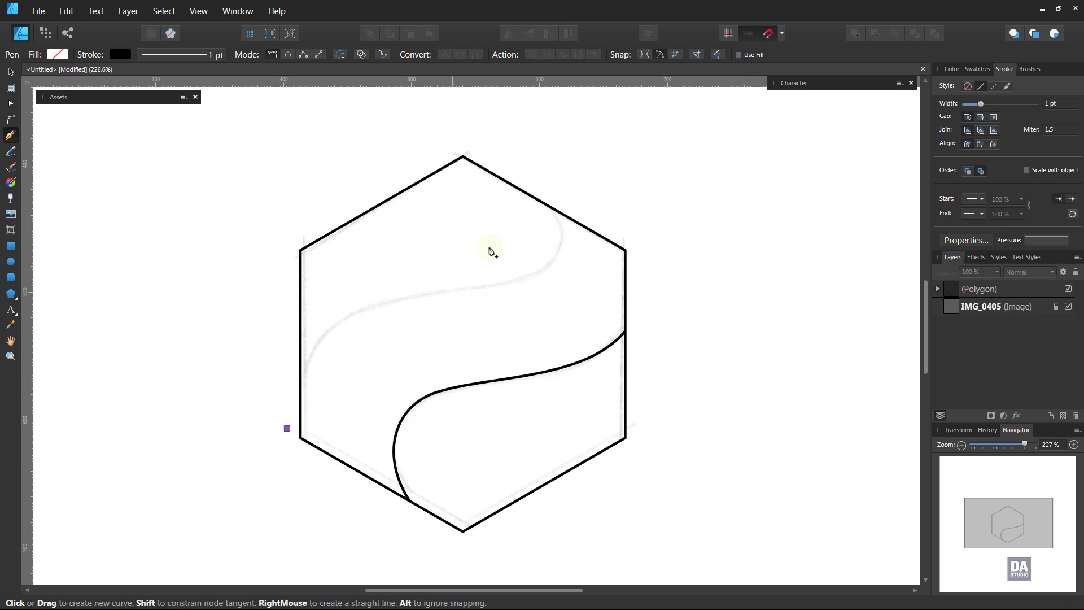
left_click(538, 176)
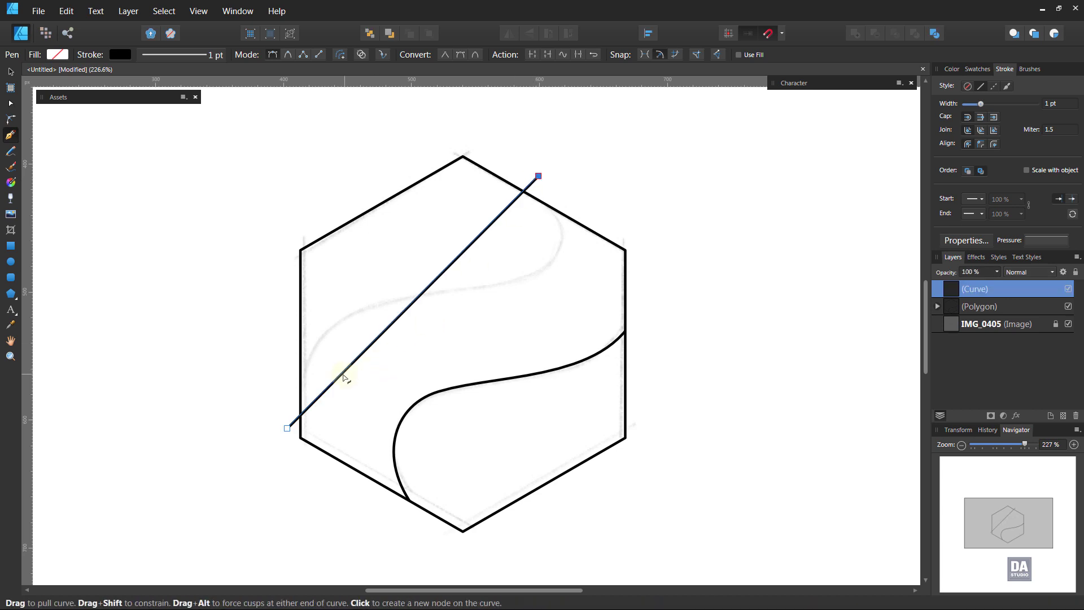
left_click_drag(347, 375, 302, 359)
left_click_drag(288, 430, 293, 446)
left_click_drag(282, 312, 261, 299)
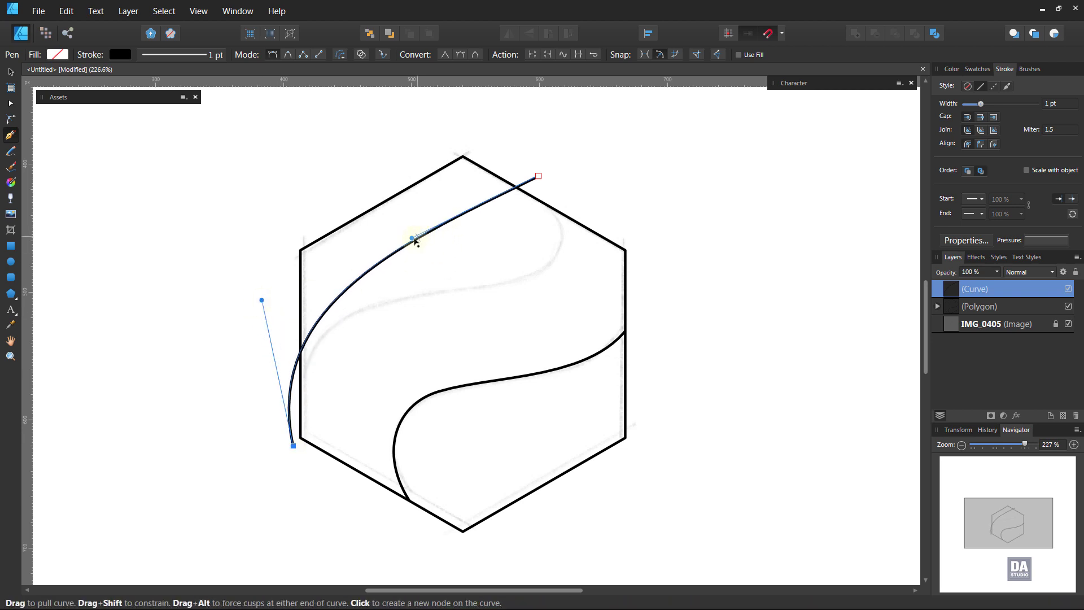
Add a node near the upper curve's right bend and shape its nodes and handles along the upper sketch line.
left_click_drag(413, 237, 525, 274)
left_click(489, 233)
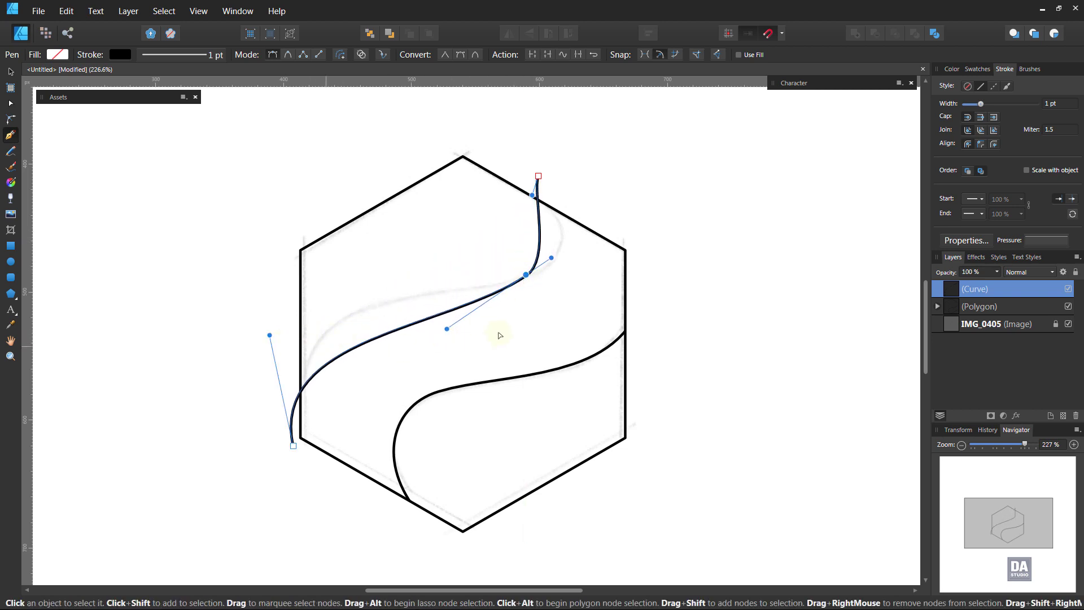
left_click_drag(446, 329, 345, 300)
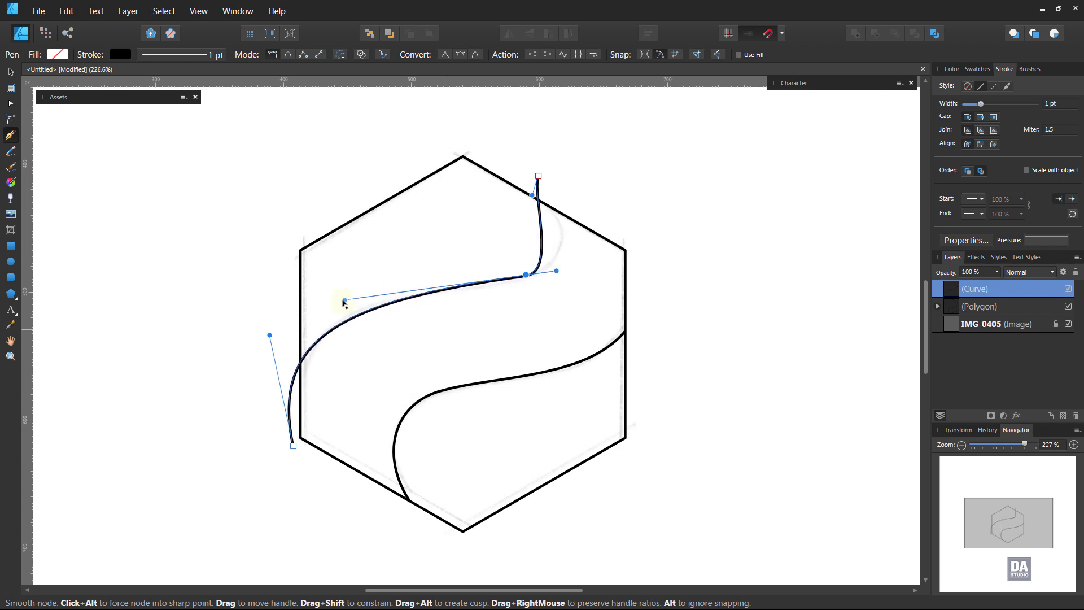
left_click_drag(532, 196, 591, 240)
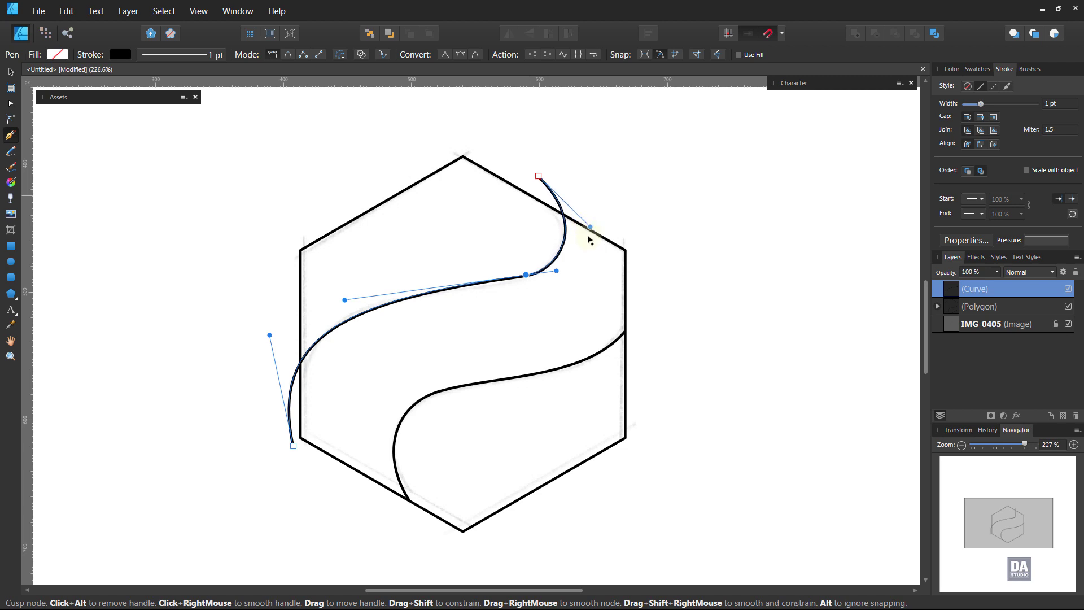
left_click(538, 176)
left_click_drag(539, 177, 526, 177)
left_click_drag(579, 240, 598, 229)
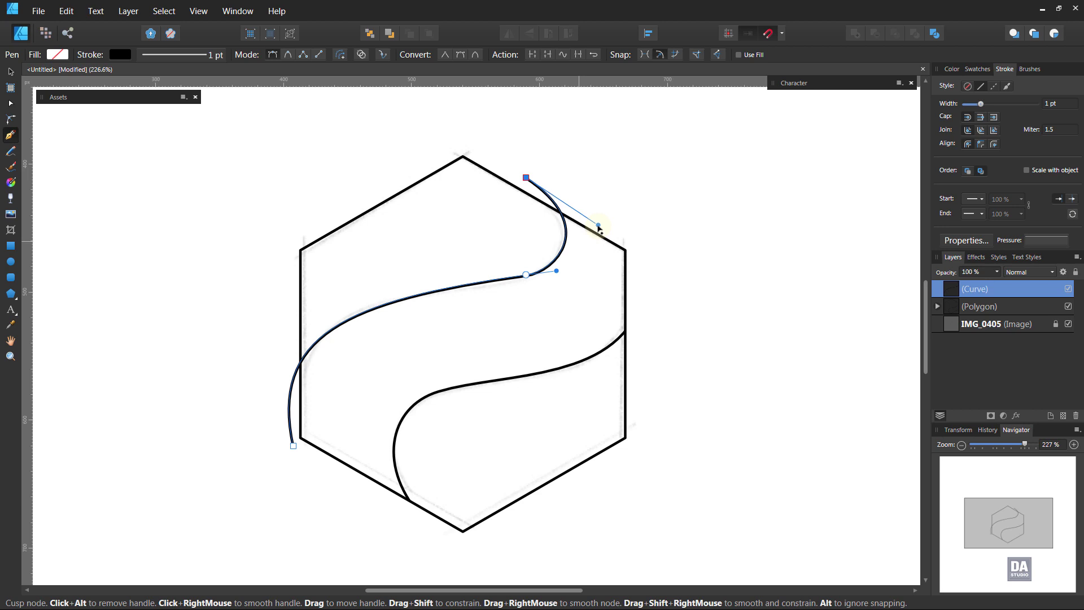
left_click_drag(557, 272, 556, 271)
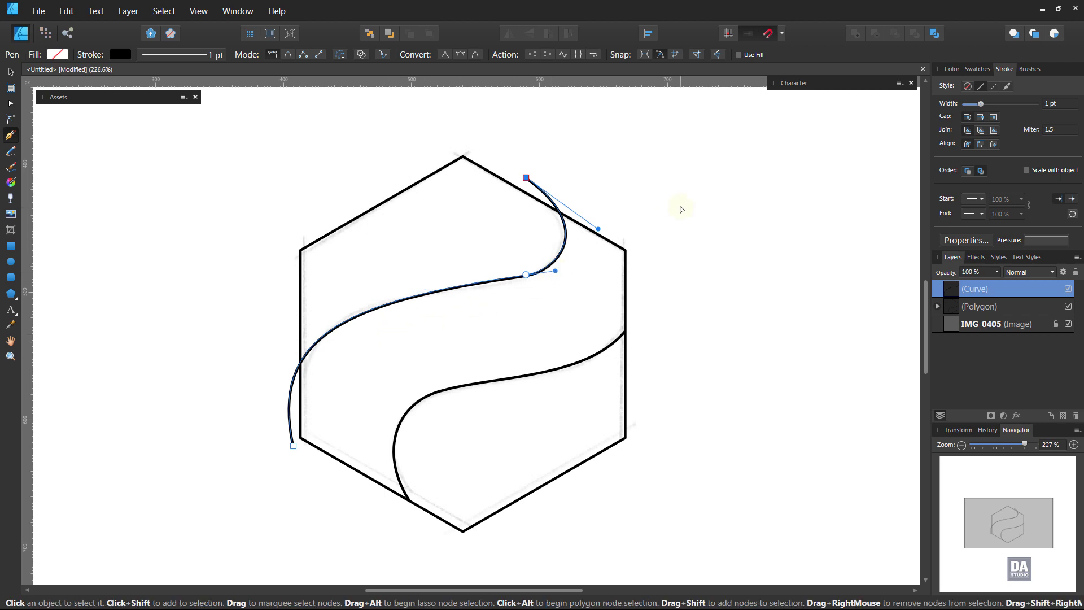
Refine the handles of the upper curve's left section so it follows the sketch, and deselect the curve.
key("Escape")
left_click(505, 283)
left_click(295, 444)
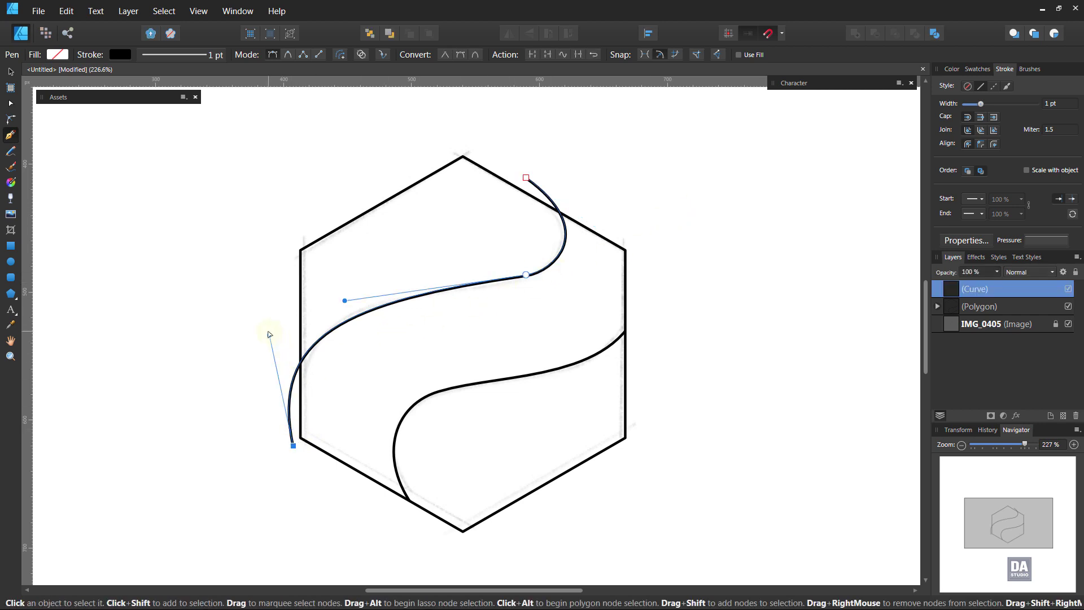
mouse_move(269, 335)
left_mouse_down()
mouse_move(278, 360)
mouse_move(283, 349)
left_mouse_up()
left_click_drag(344, 300, 322, 298)
key("Escape")
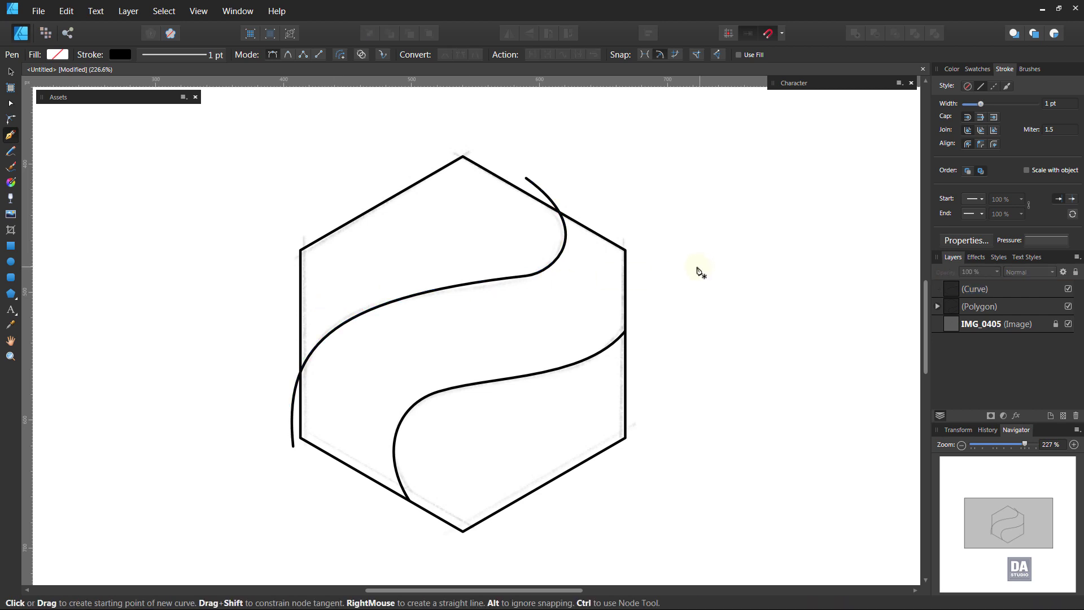
Close the upper curve around the outside of the hexagon's upper-left corner and clip it inside the polygon layer.
left_click(526, 180)
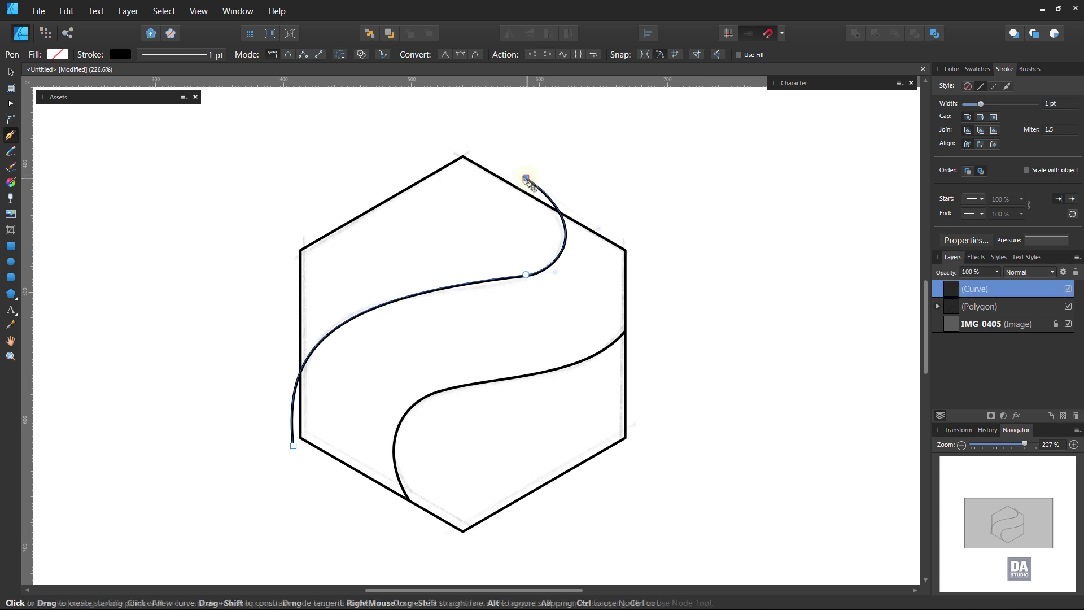
left_click(490, 155)
left_click(433, 142)
left_click(241, 271)
left_click(275, 412)
left_click(293, 446)
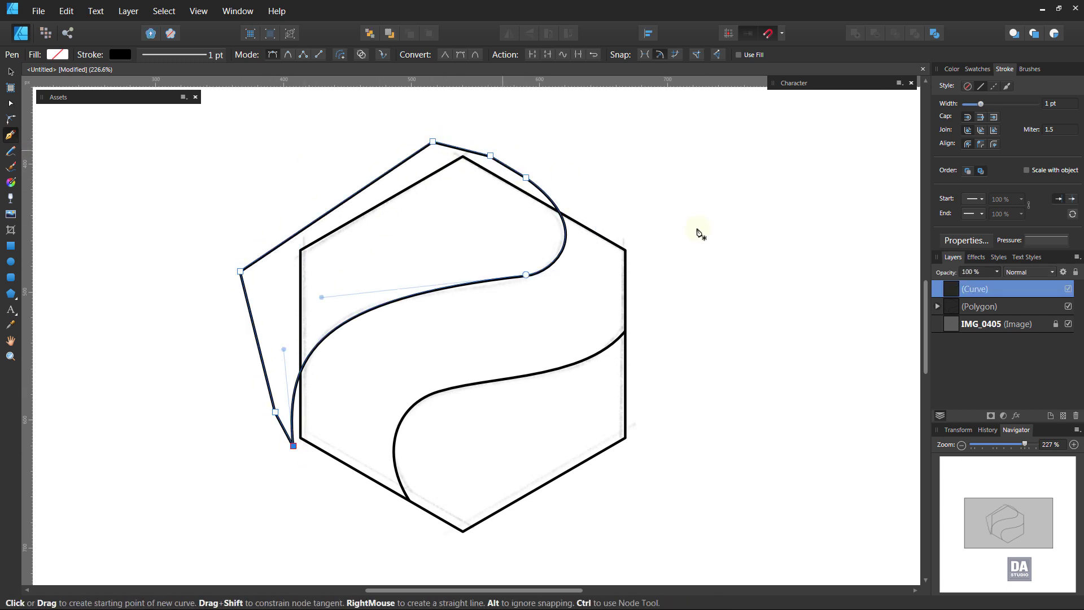
left_click_drag(1036, 290, 1032, 310)
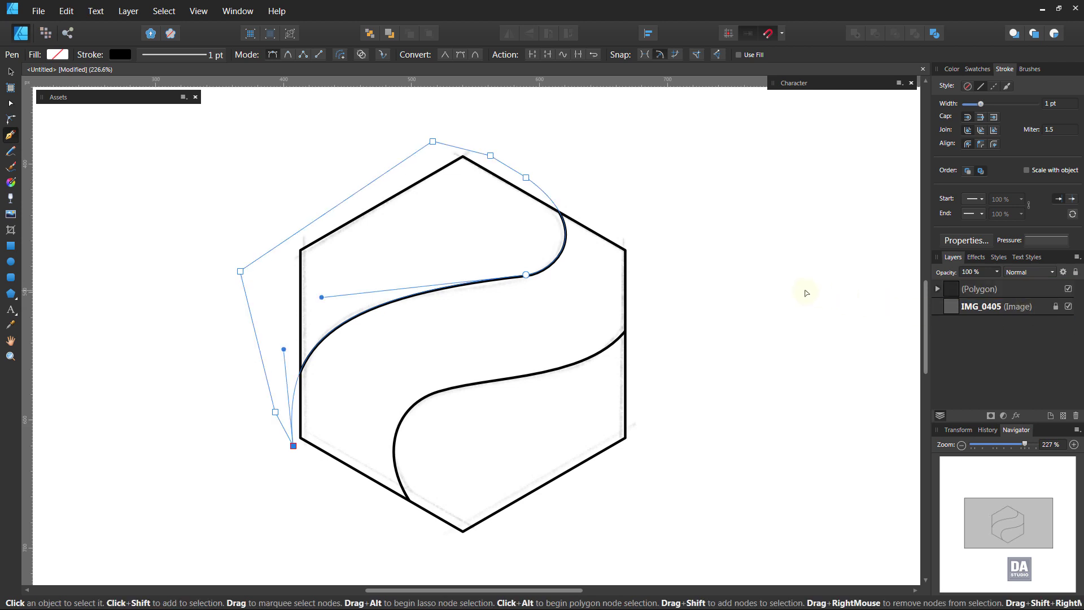
key("ctrl+d")
key("v")
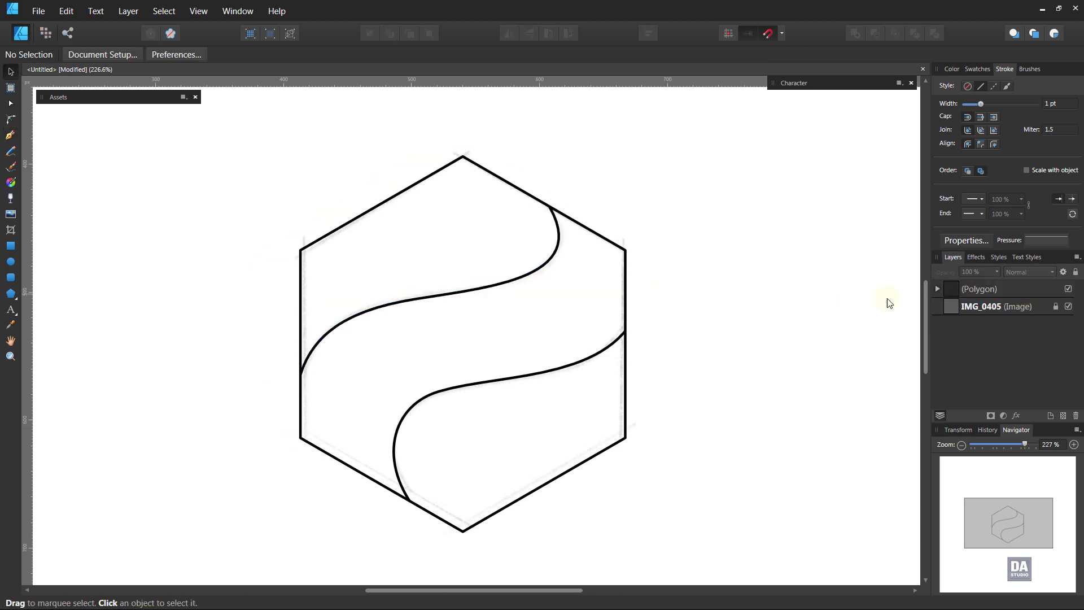
Fill the lower curve shape with dusty salmon and the upper curve shape with light pink from the custom palette.
left_click(964, 291)
left_click(937, 289)
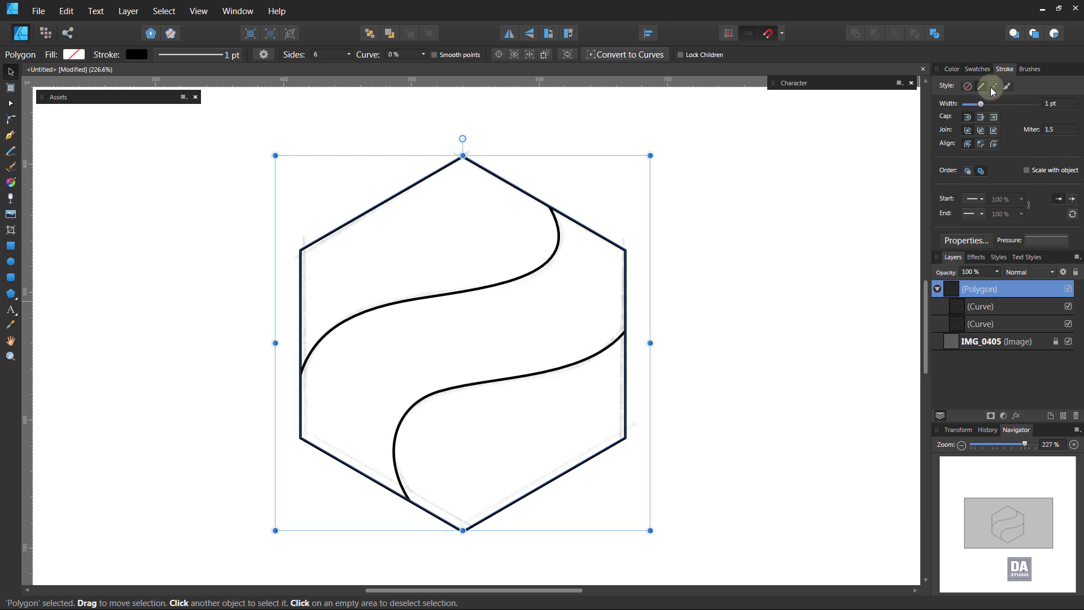
left_click(983, 74)
left_click(995, 333)
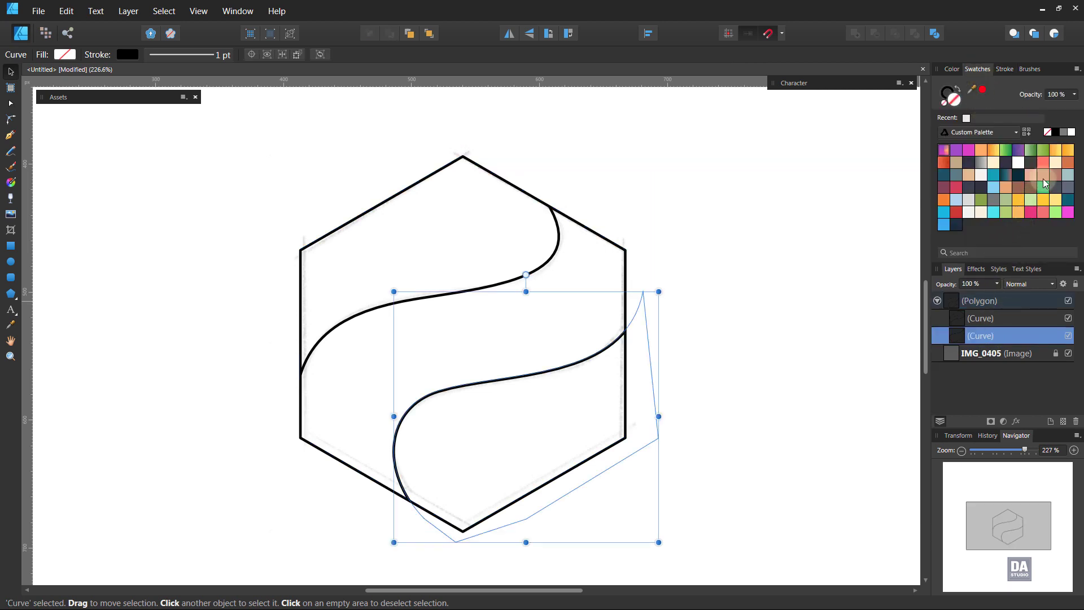
left_click(1041, 177)
left_click(1013, 315)
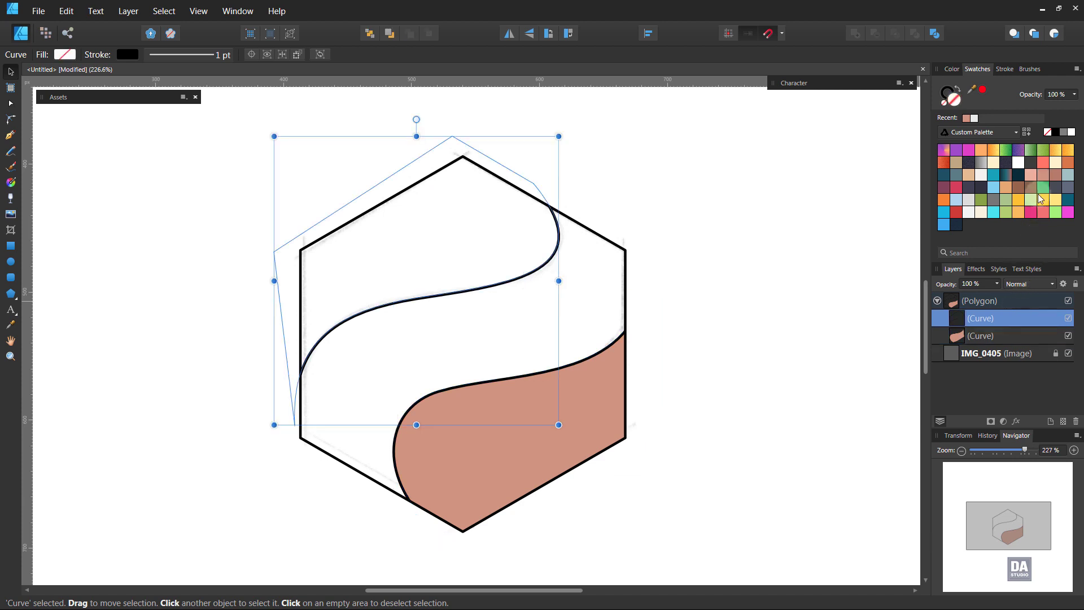
left_click(1032, 177)
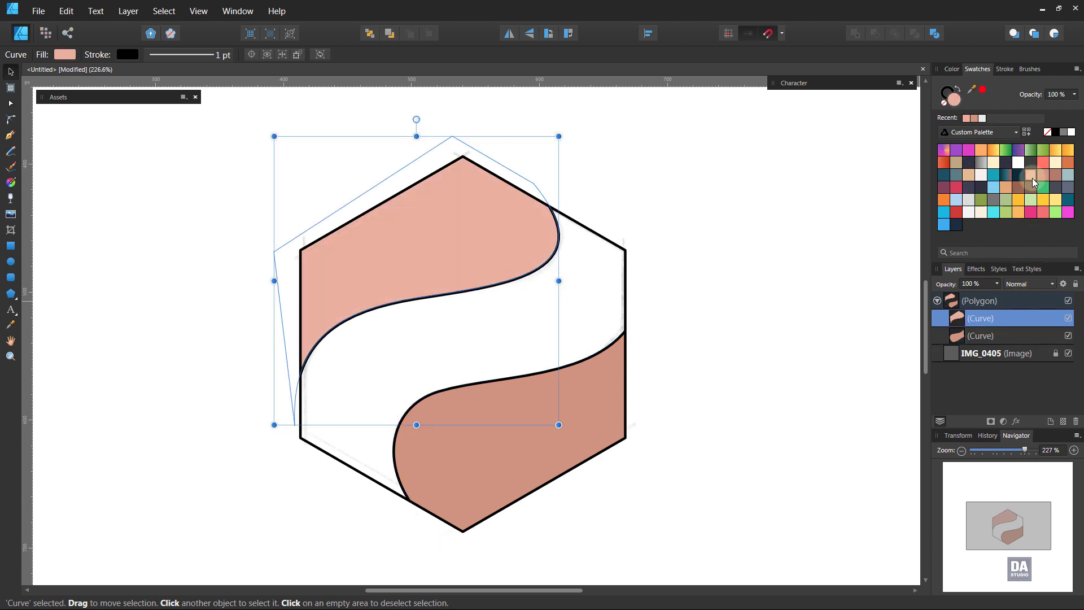
Fill the hexagon polygon with dark brown from the custom palette, after trying grey-blue, and deselect it.
left_click(1021, 296)
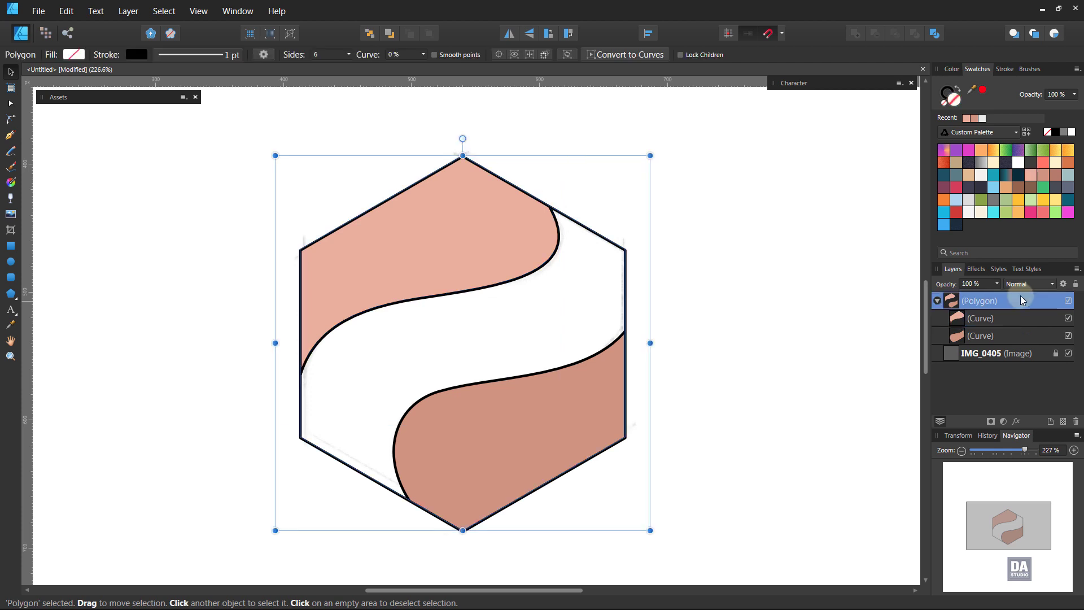
left_click(1068, 180)
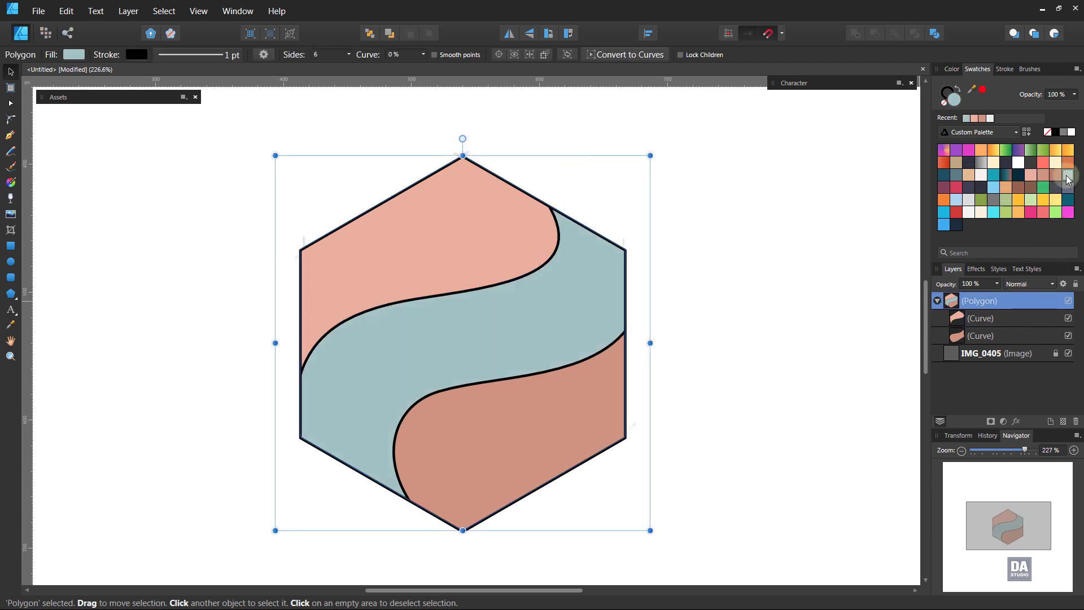
left_click(1032, 187)
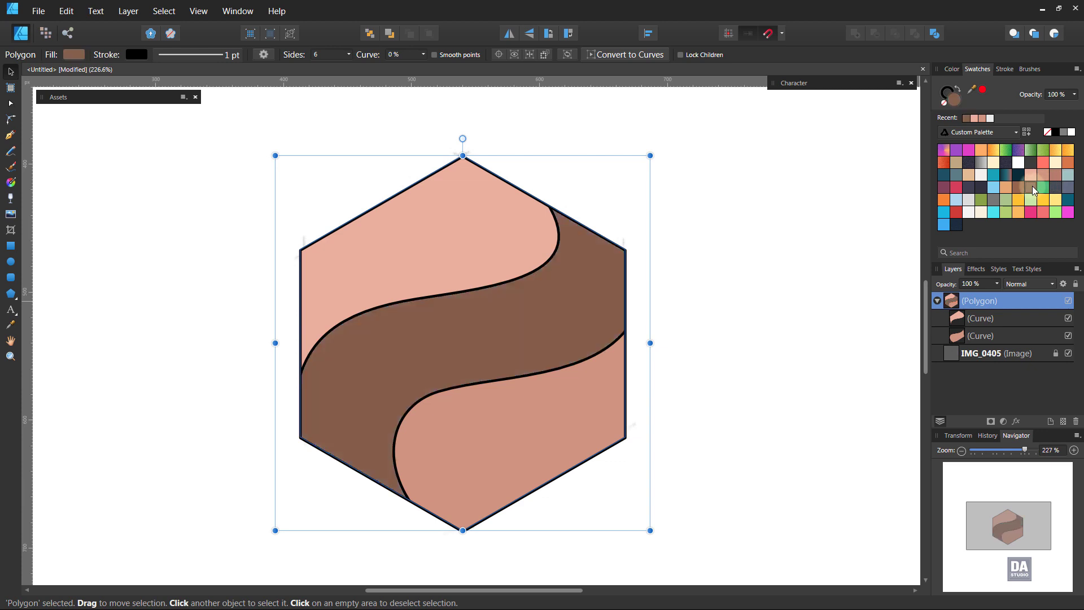
left_click(858, 277)
Remove the stroke from the hexagon polygon and from both curve shapes inside it.
left_click(991, 303)
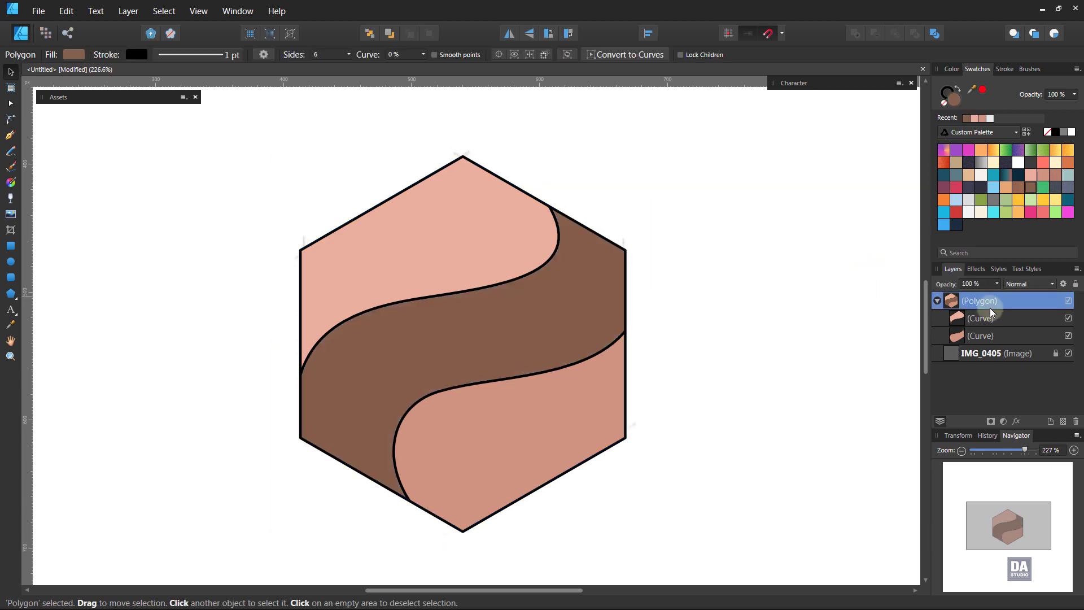
left_click(944, 104)
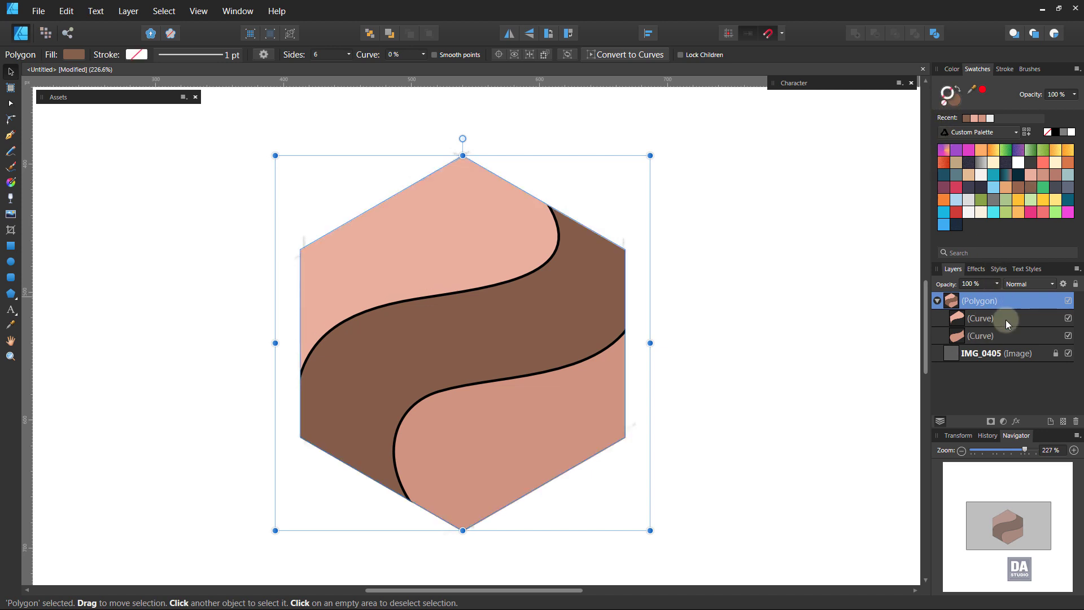
left_click(1005, 320)
left_click(1005, 330, "shift")
left_click(944, 102)
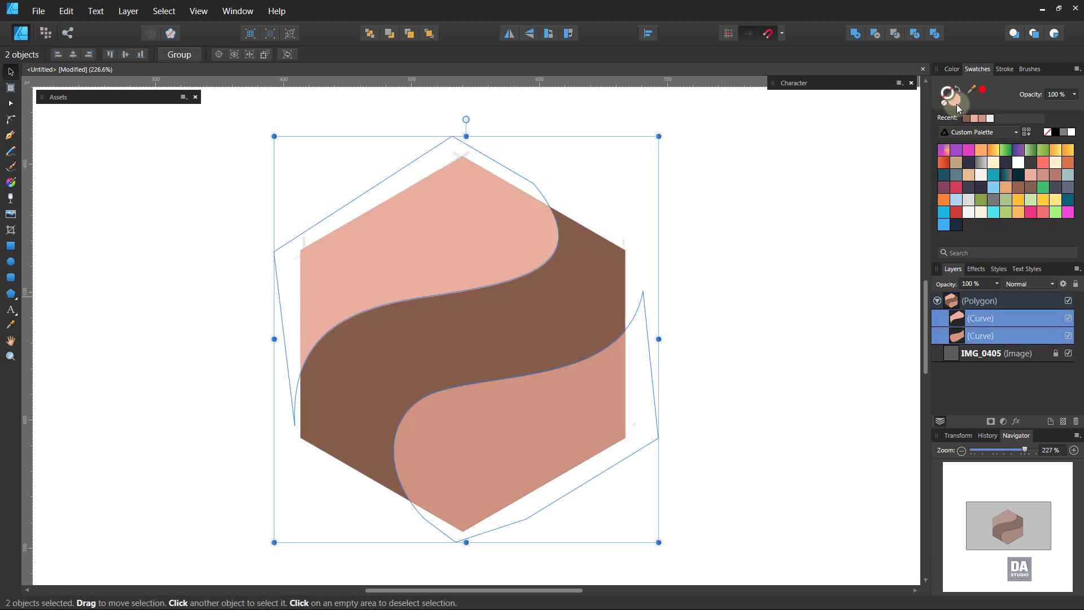
left_click(770, 261)
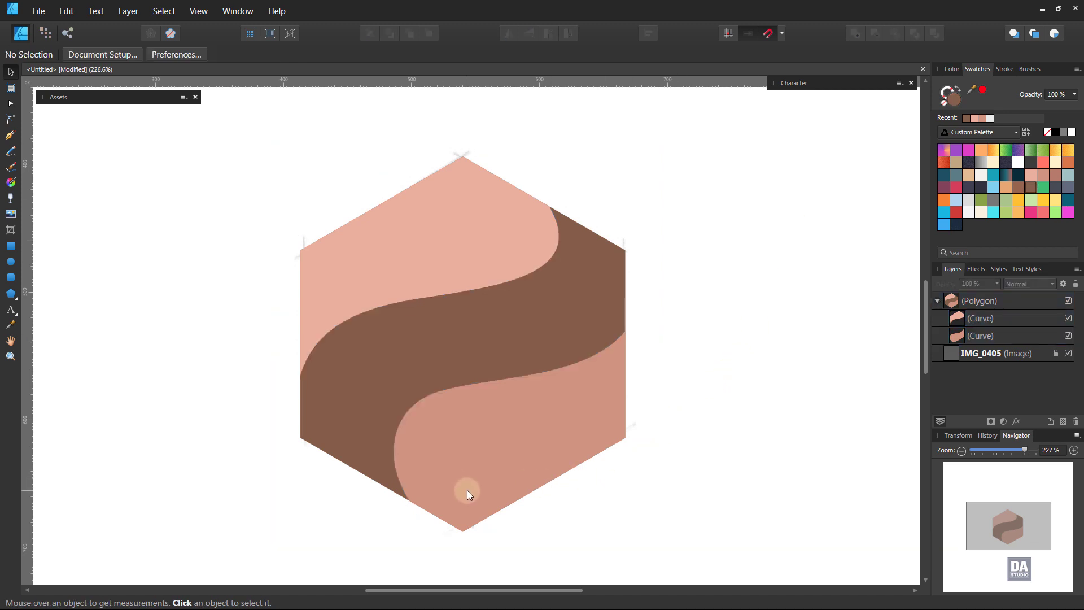
Draw a straight Pen line between the two points where the lower shape's curved edge meets the hexagon, with a 2 pt stroke.
scroll(467, 490, "up", 3)
left_click_drag(481, 492, 448, 431)
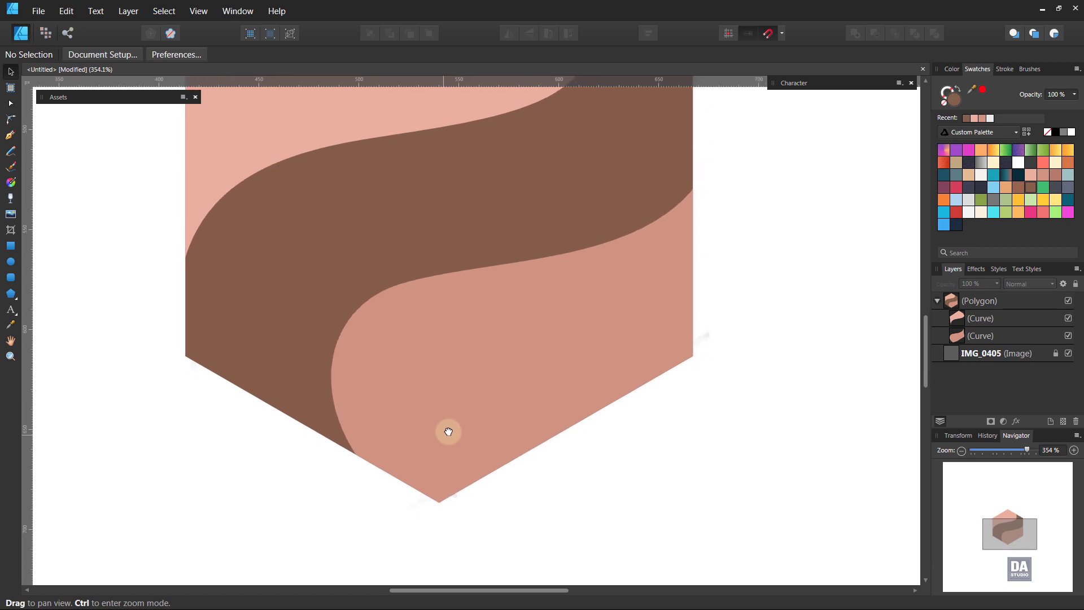
left_click(10, 135)
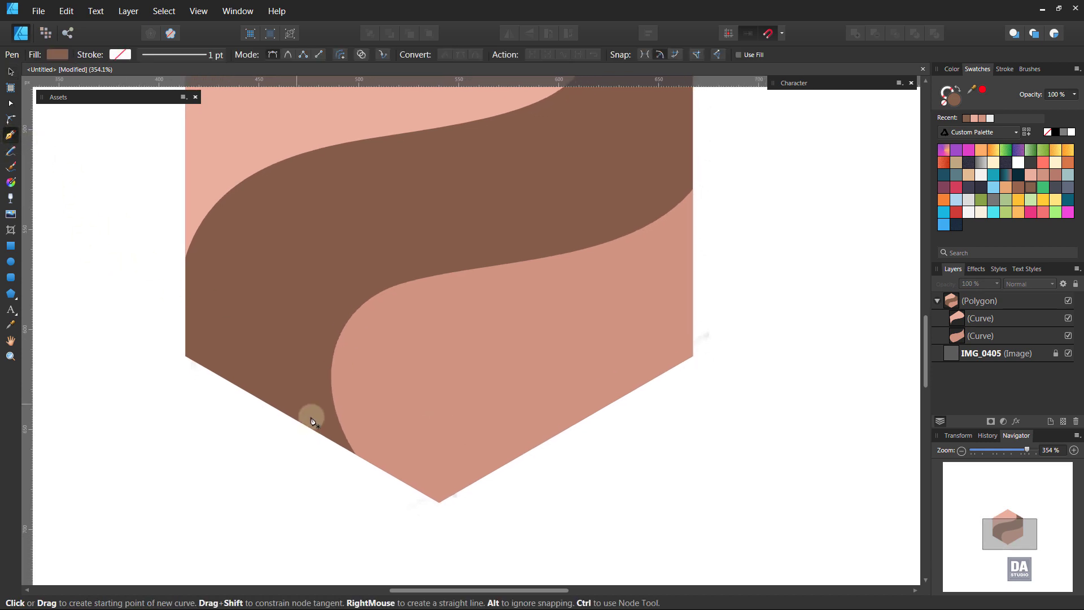
left_click(354, 451)
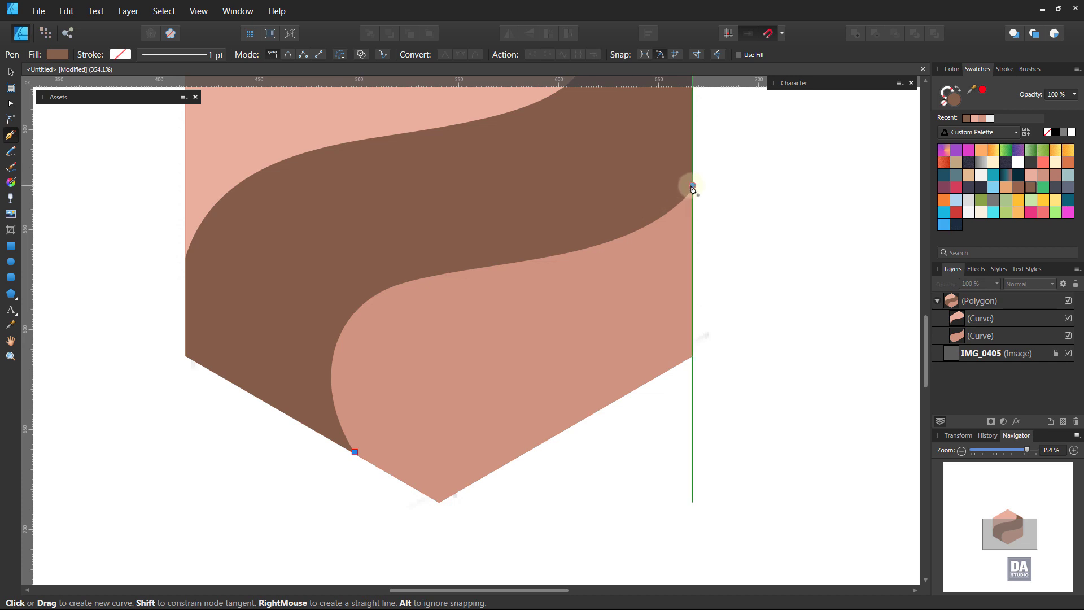
left_click(693, 185)
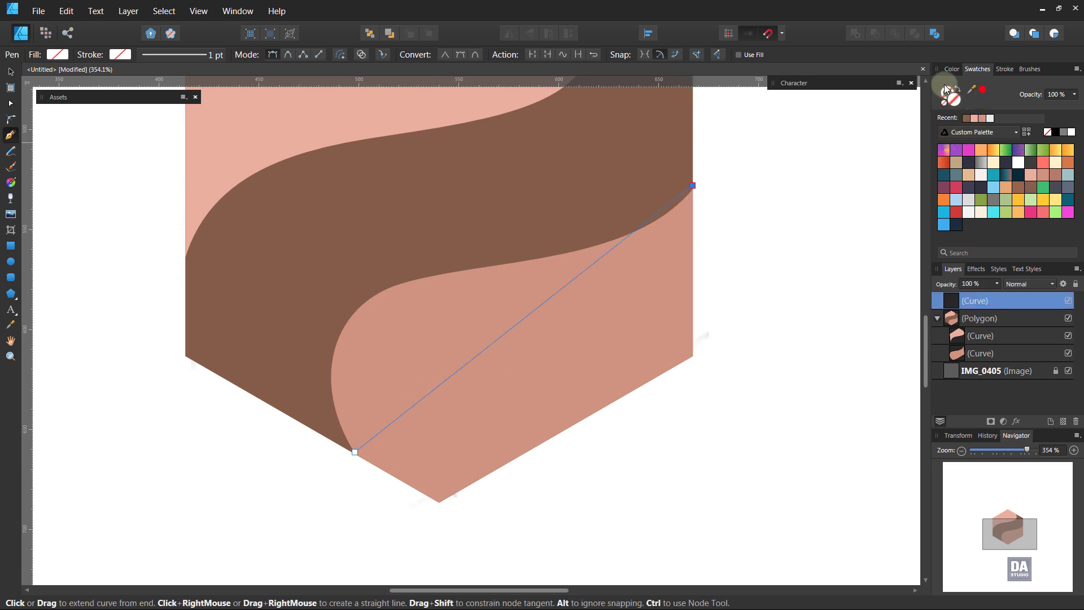
left_click(1006, 69)
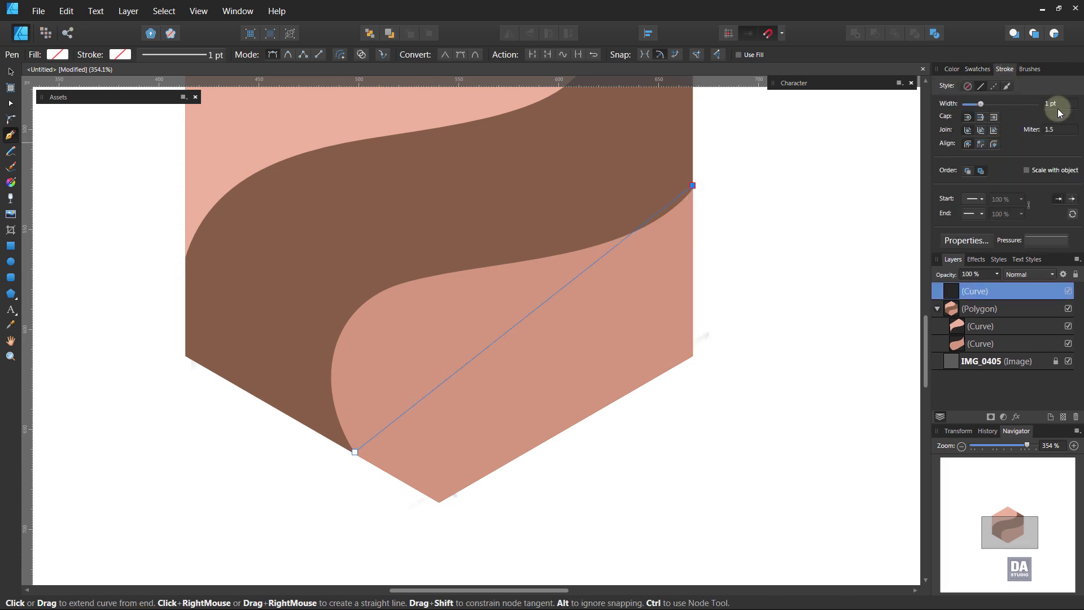
scroll(1057, 106, "up", 1)
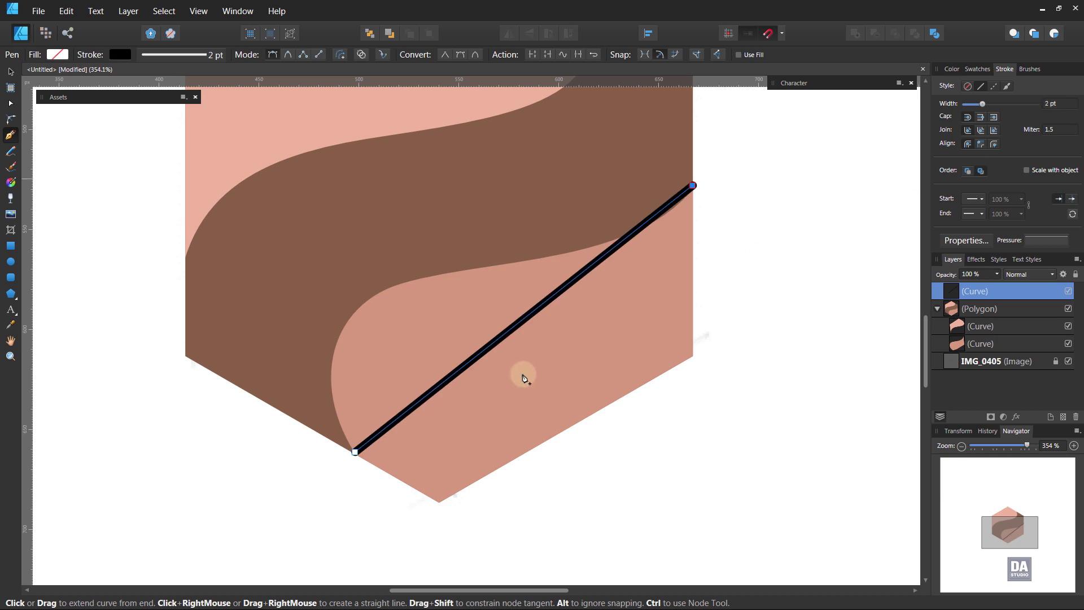
Bend the line into an S and add a node so that it follows the lower shape's curved edge.
left_click_drag(425, 396, 311, 343)
left_click_drag(489, 229, 584, 346)
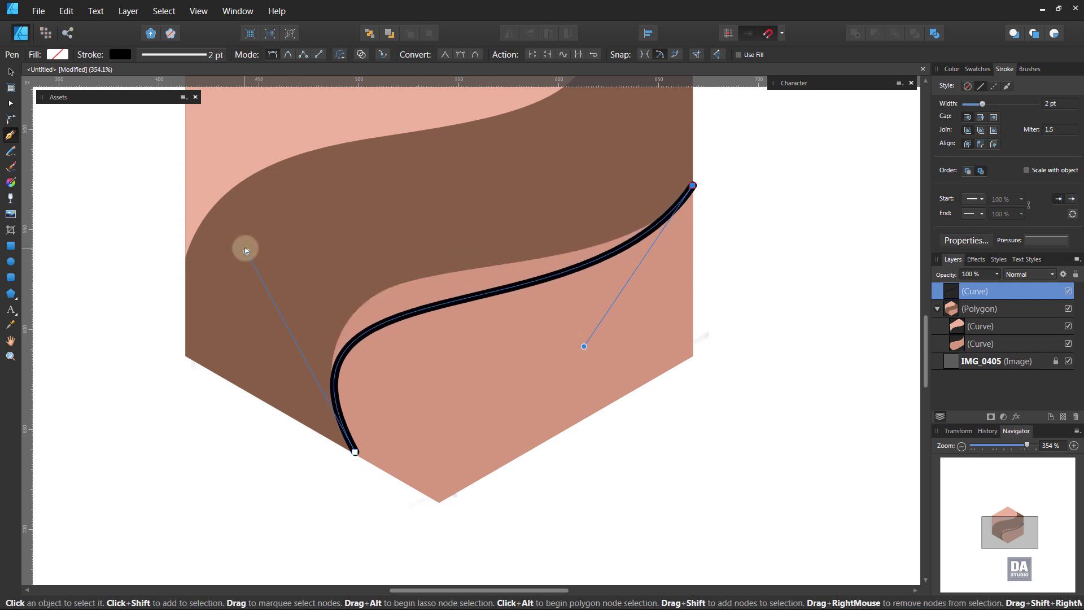
left_click_drag(246, 252, 242, 235)
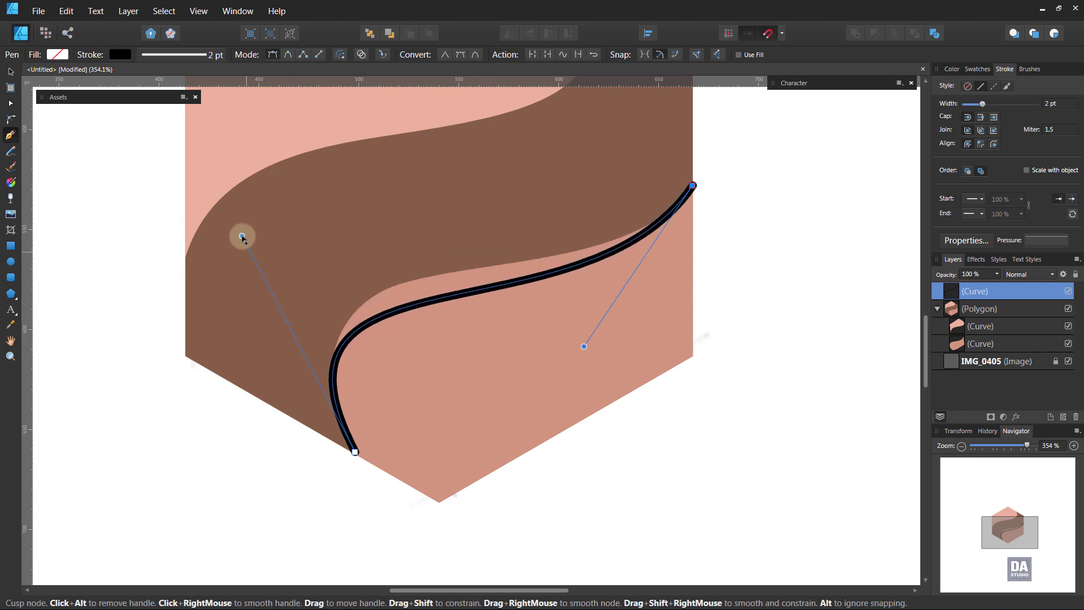
left_click(426, 302)
left_click_drag(423, 302, 419, 277)
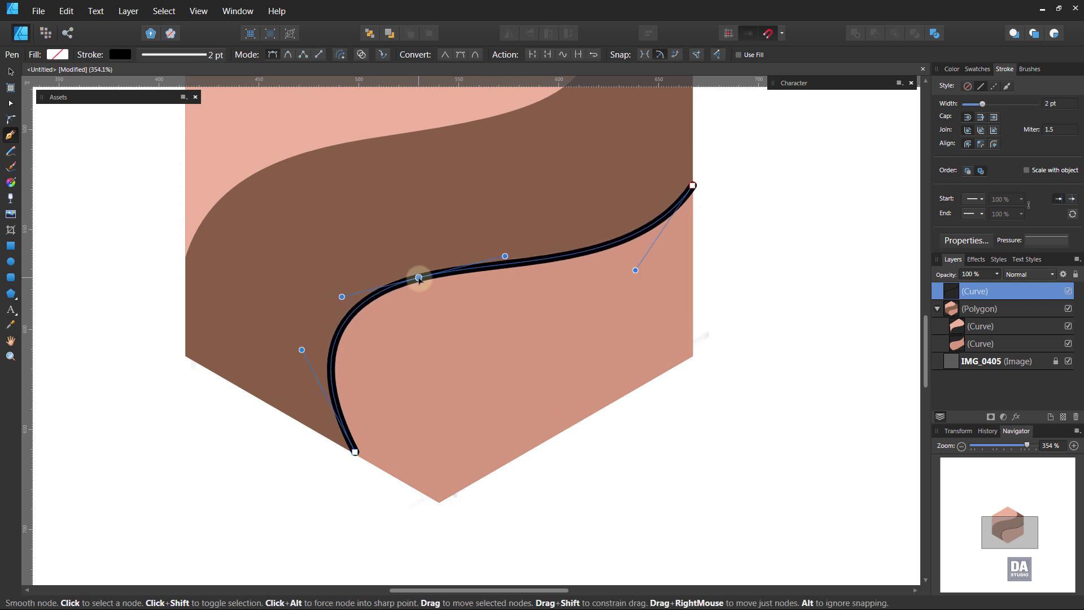
Shape the line's pressure profile so the stroke is thickest in the middle and tapers towards both ends.
left_click(1047, 240)
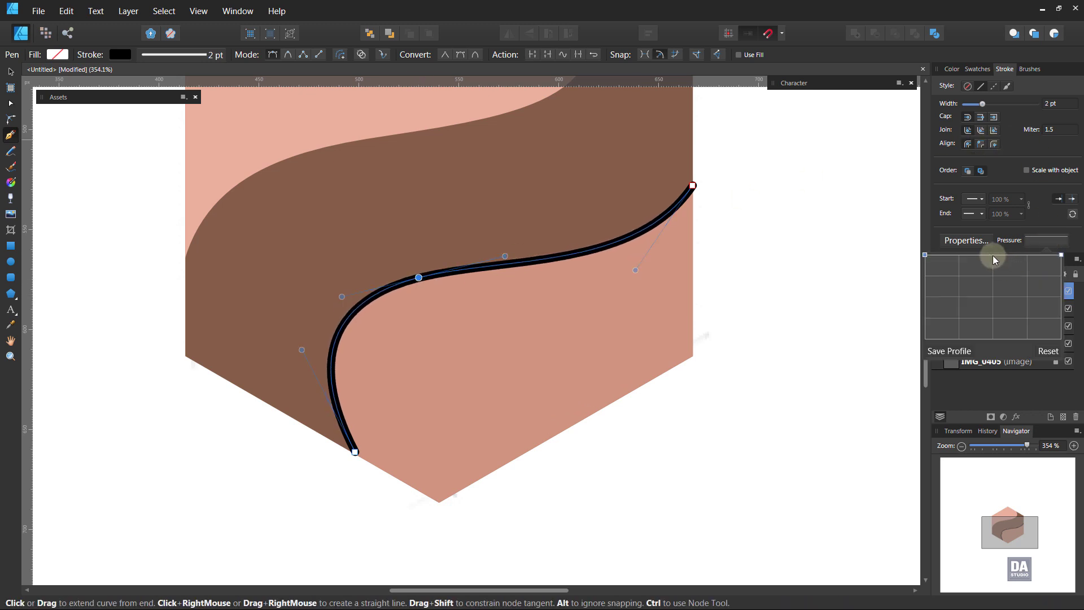
left_click(926, 262)
left_click_drag(924, 255, 920, 338)
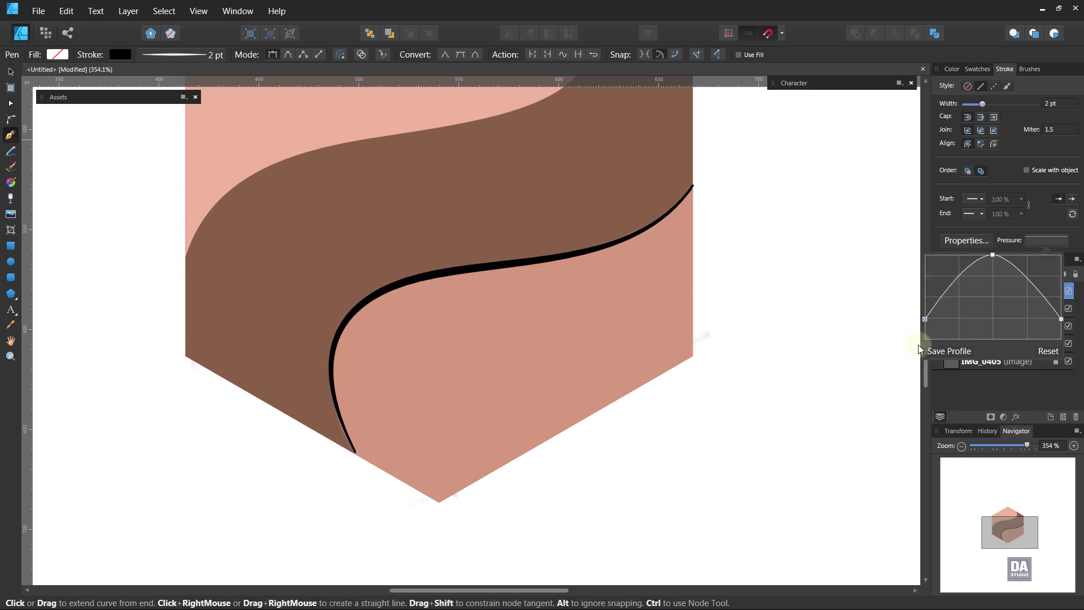
left_click(11, 72)
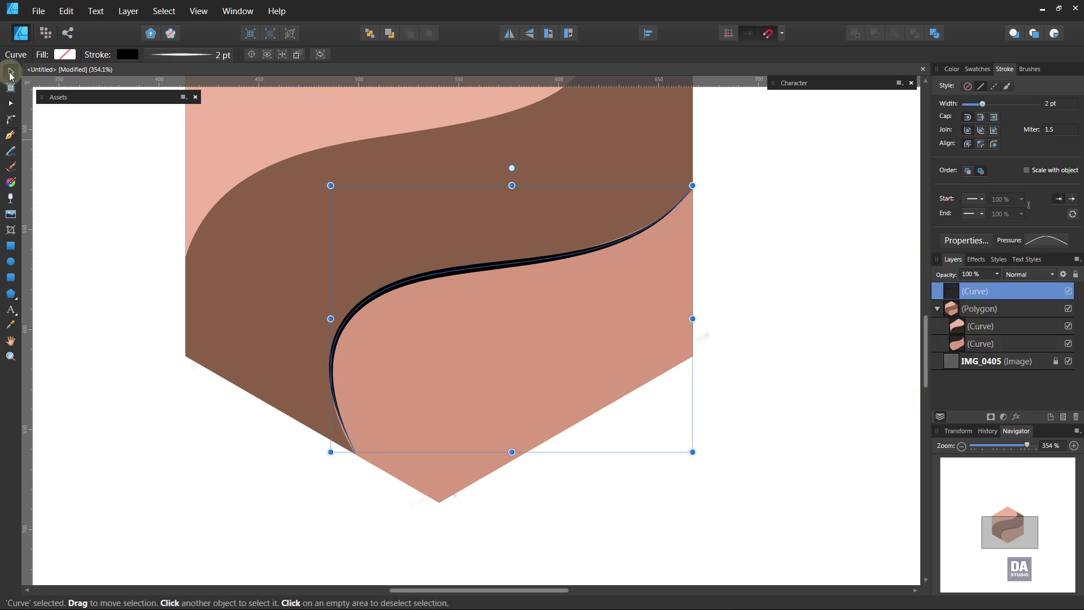
Fine-tune the line's end handles along the lower shape's edge and set its stroke width to 4 pt.
key("a")
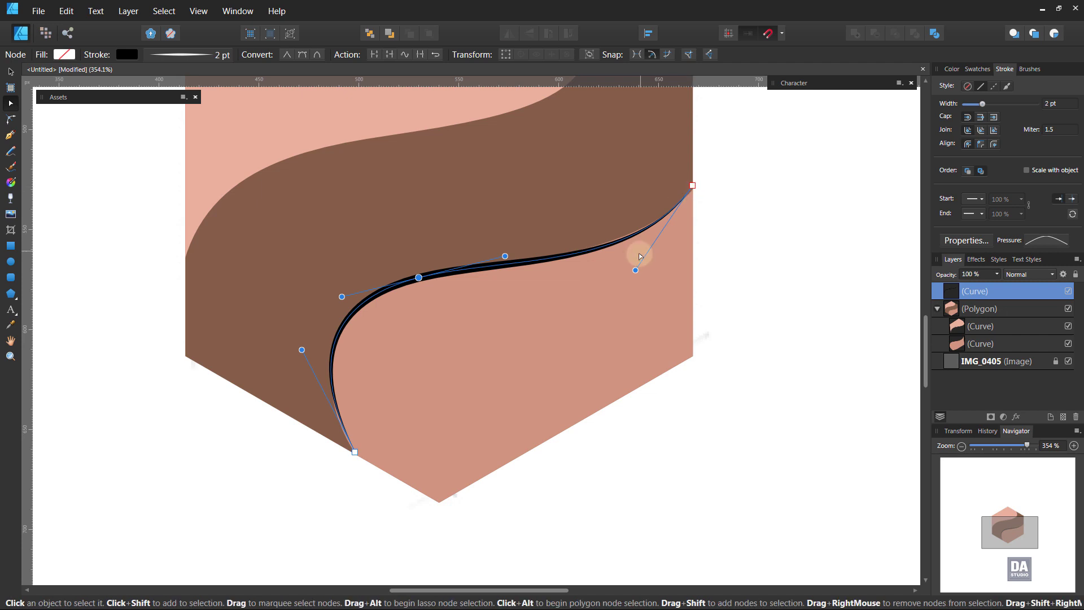
left_click_drag(634, 269, 634, 263)
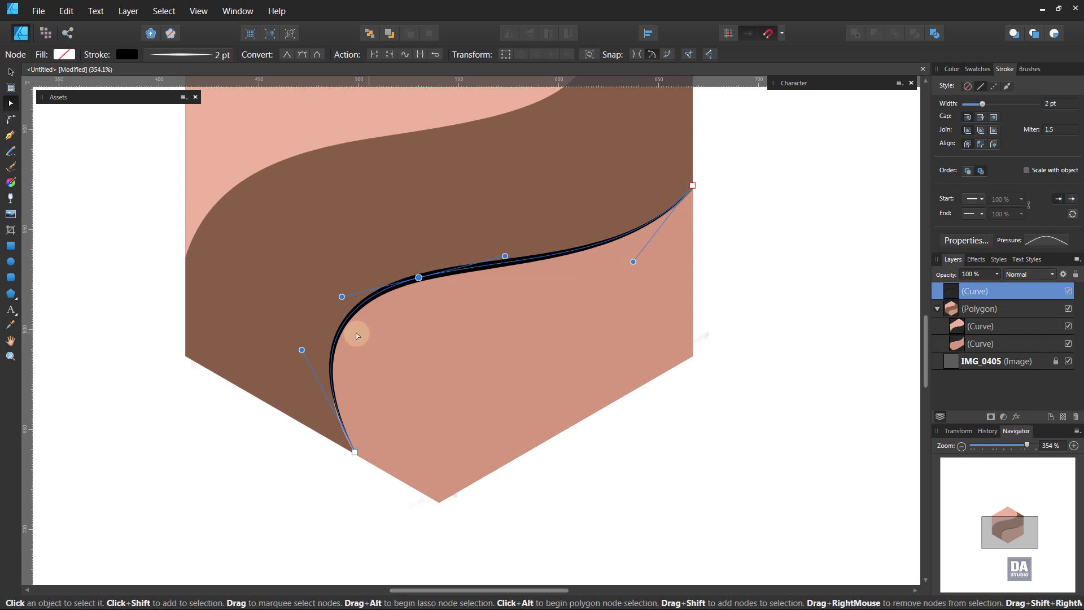
left_click_drag(302, 350, 300, 363)
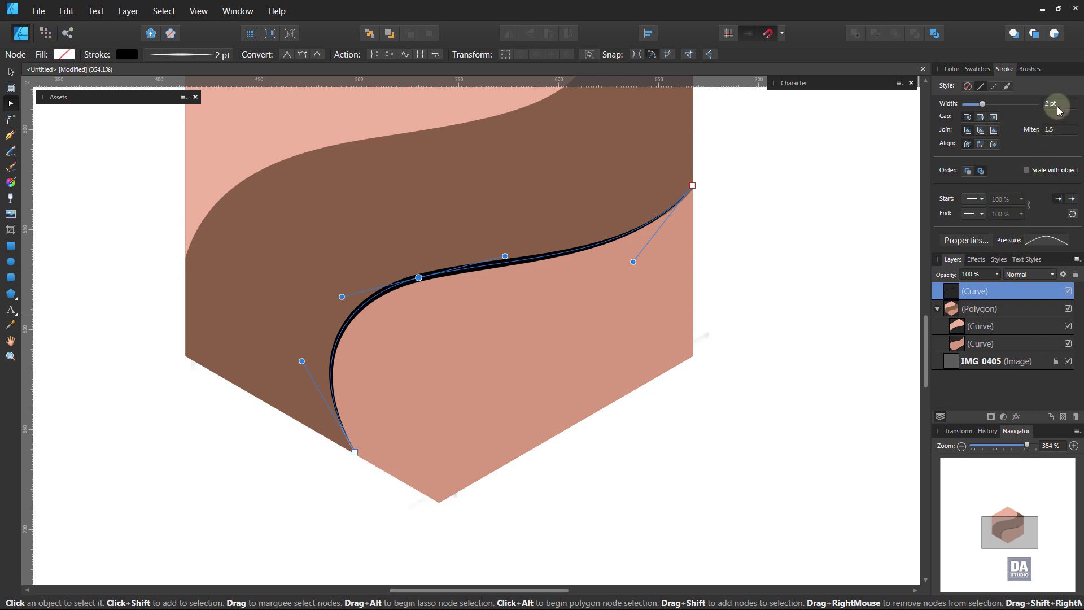
scroll(1060, 111, "up", 1)
scroll(1059, 111, "up", 1)
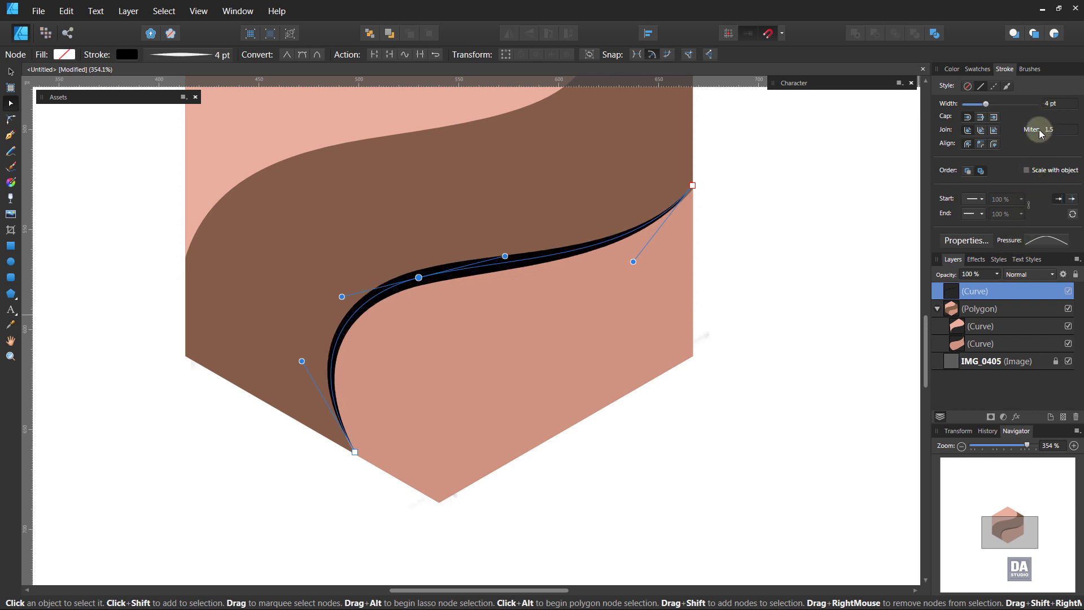
Clip the tapered line inside the polygon and order it beneath the lower salmon shape, leaving nothing selected.
key("v")
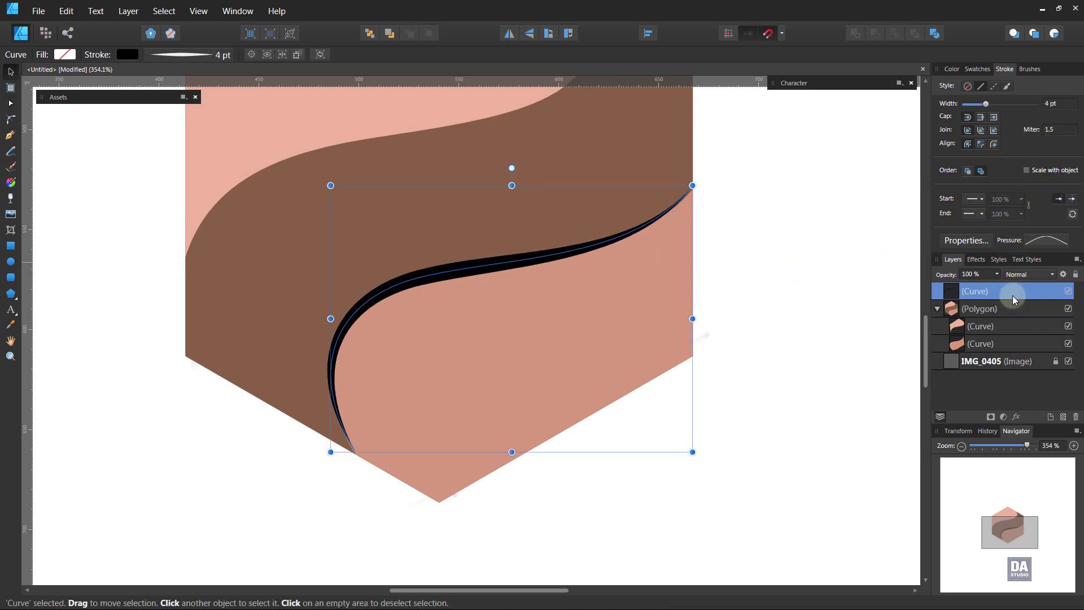
left_click_drag(1016, 295, 1007, 337)
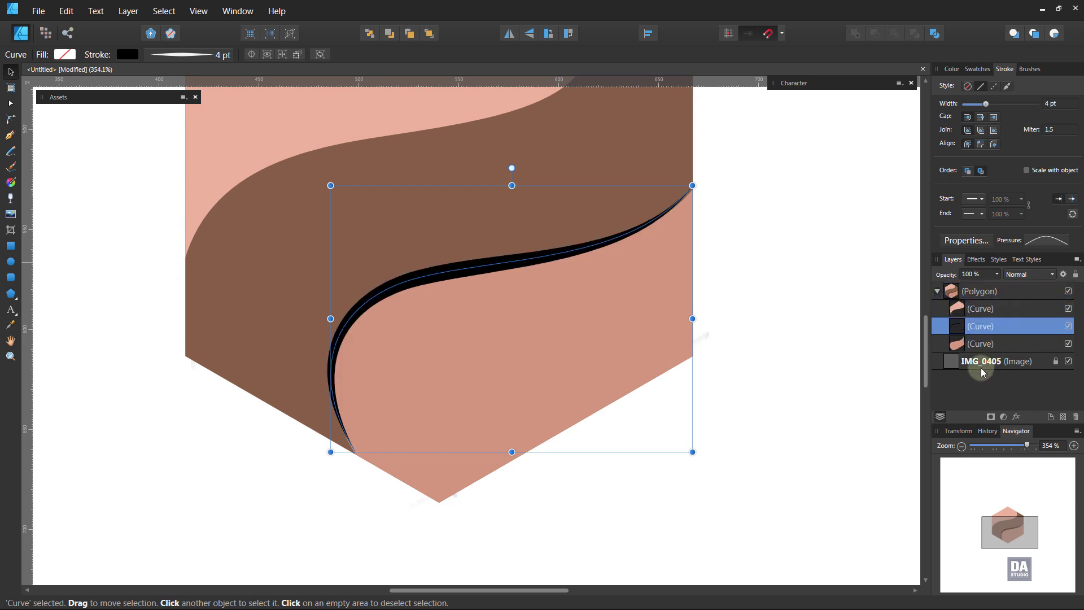
key("ctrl+[")
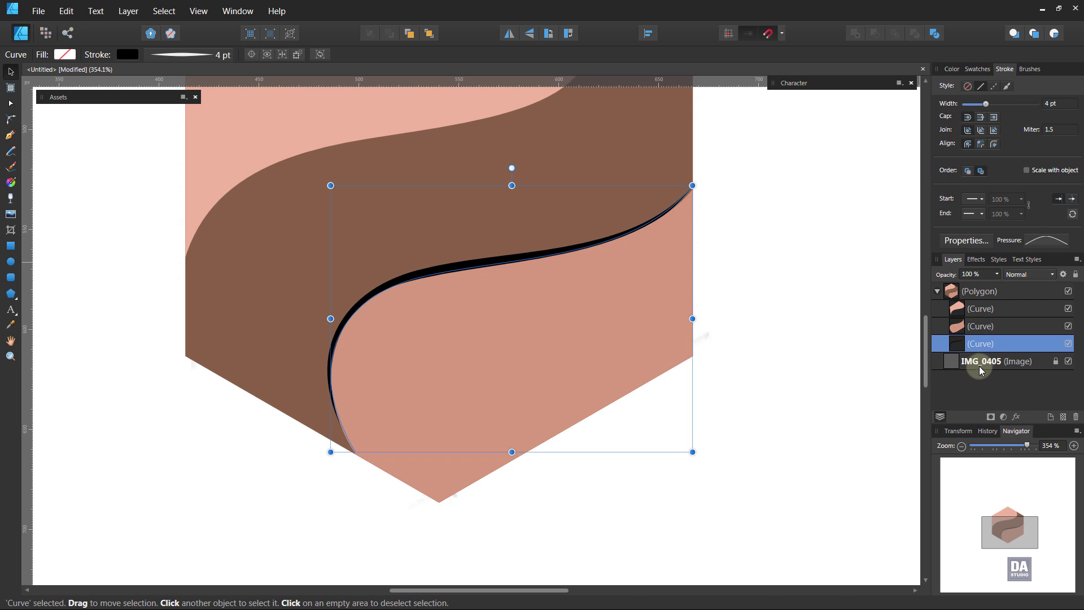
left_click(757, 336)
Draw a line from the hexagon's left edge to its upper-right edge and bend it into an S along the upper pink shape's border.
scroll(613, 379, "down", 3)
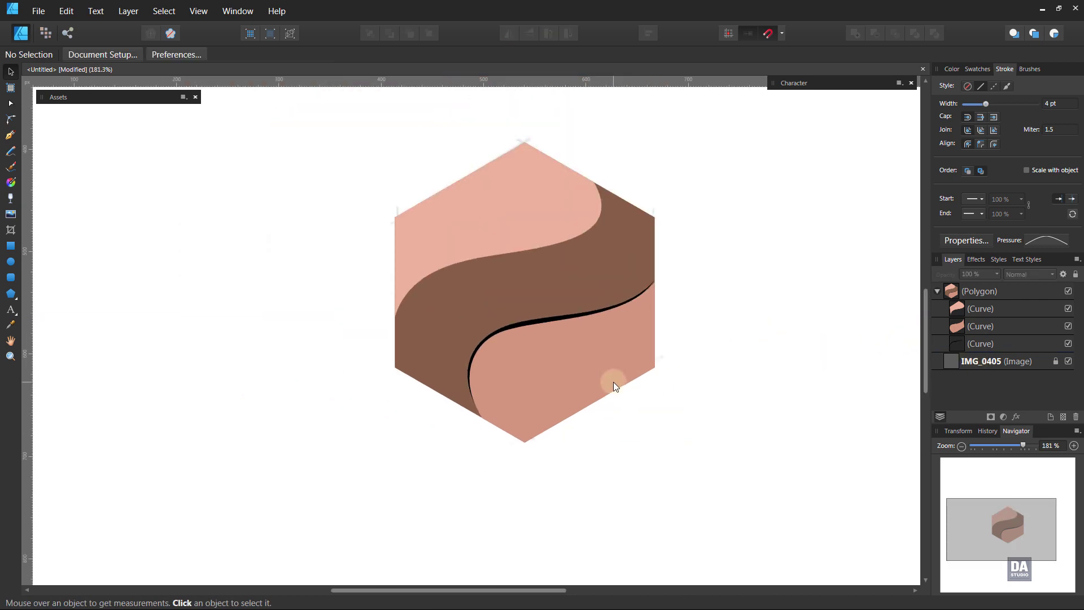
scroll(464, 282, "up", 2)
scroll(460, 282, "up", 2)
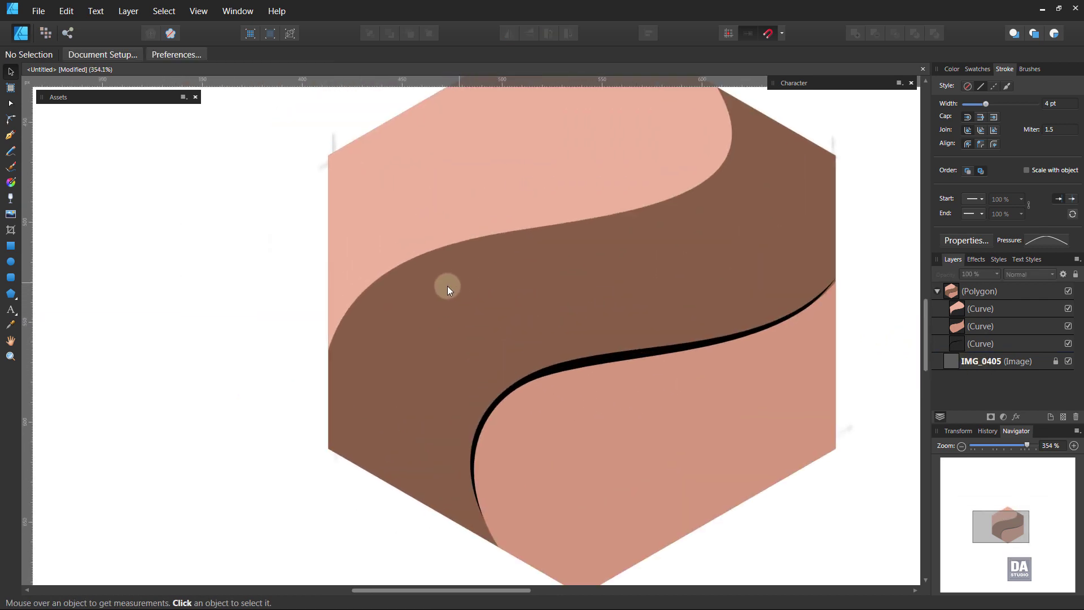
left_click(12, 138)
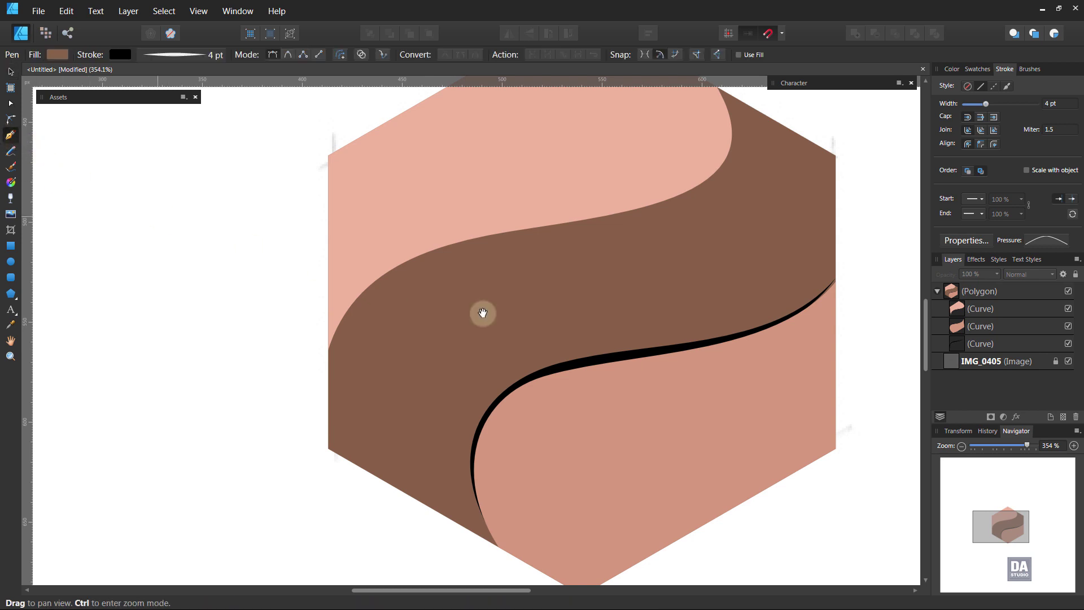
scroll(472, 303, "down", 1)
scroll(367, 341, "right", 3)
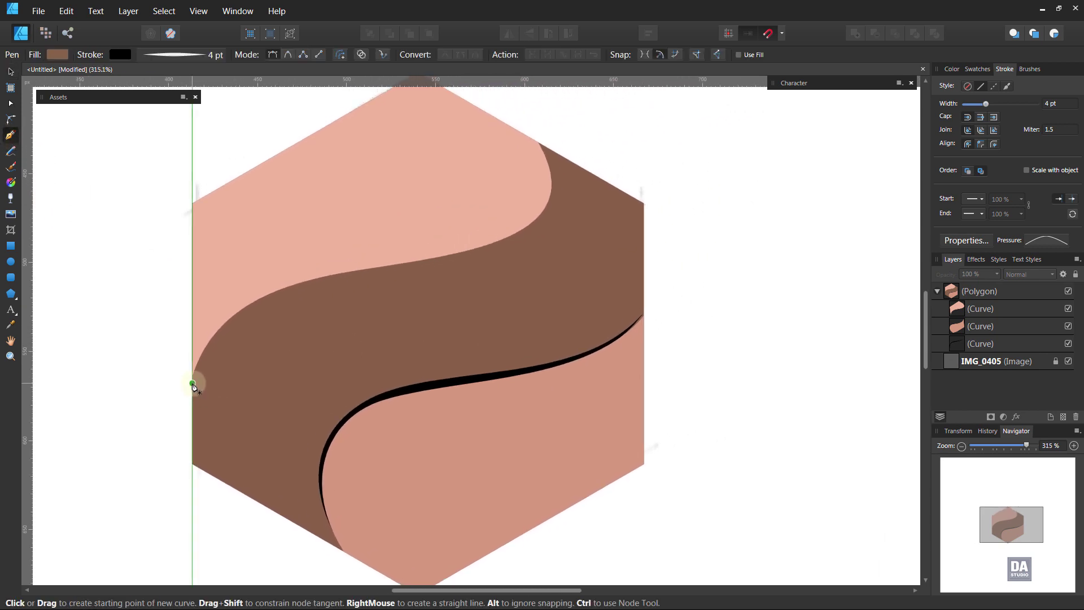
left_click(192, 383)
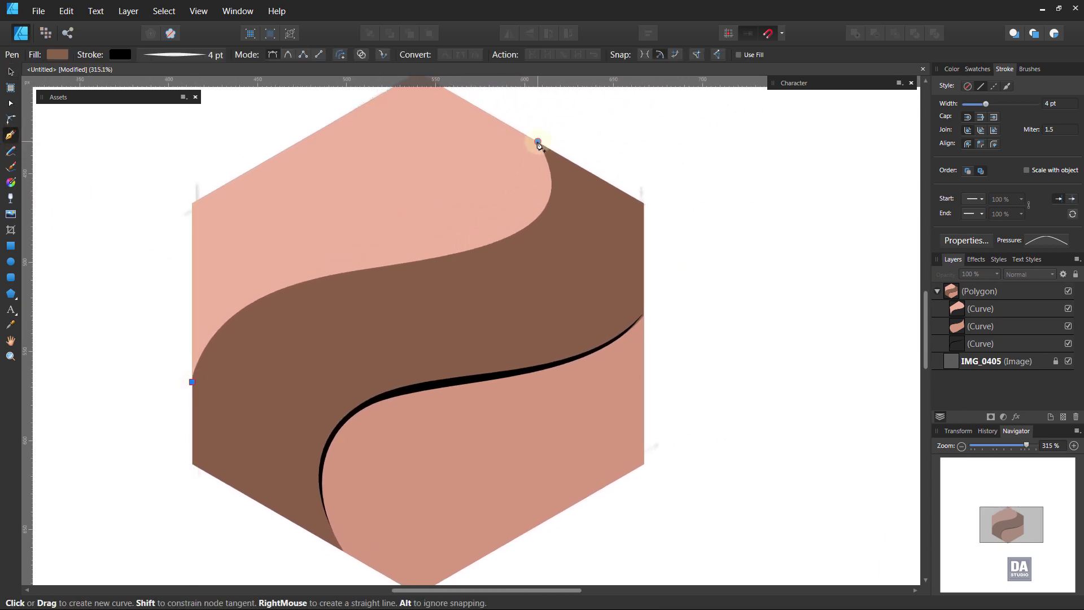
left_click(537, 142)
left_click_drag(267, 328, 216, 320)
left_click_drag(383, 213, 634, 287)
left_click_drag(204, 277, 213, 225)
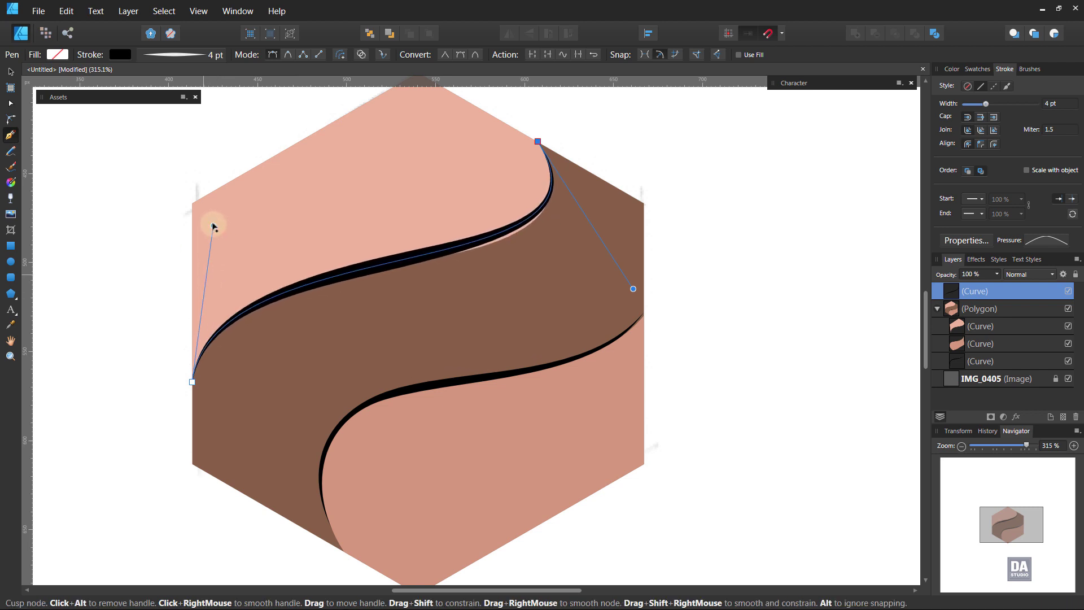
left_click_drag(632, 289, 634, 305)
Add a node to the new line and adjust its position and handles to follow the upper pink shape's curved edge.
left_click(303, 289)
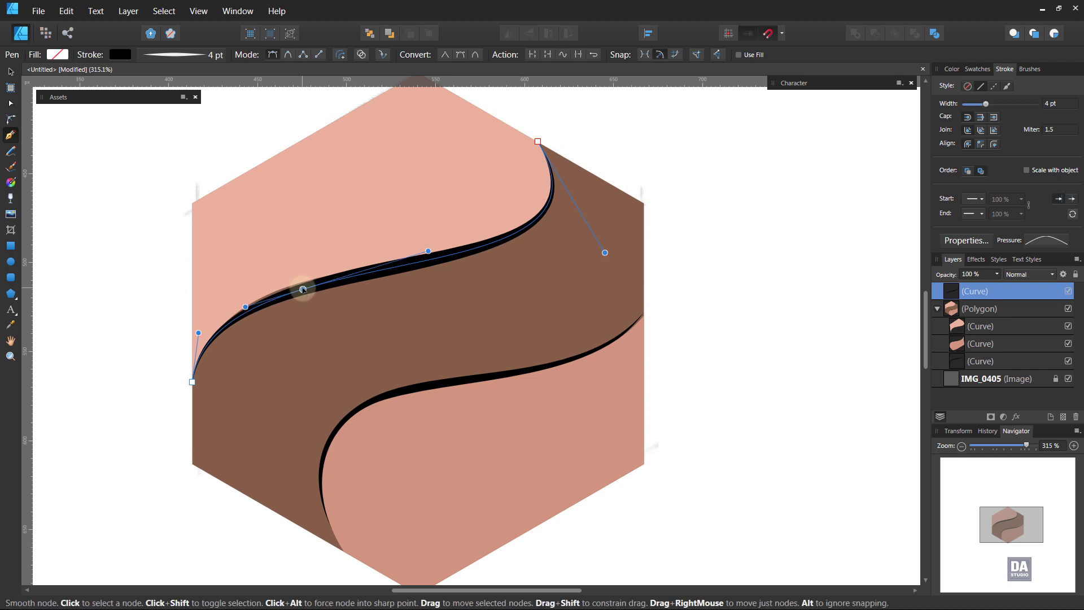
left_click_drag(303, 289, 299, 280)
left_click_drag(429, 243, 435, 254)
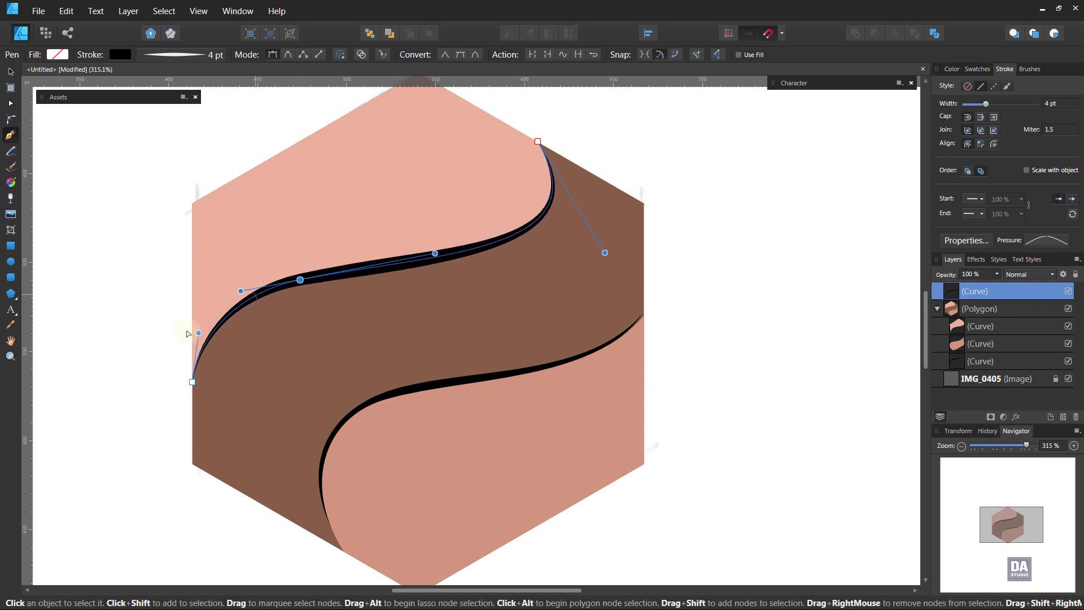
left_click_drag(198, 333, 199, 340)
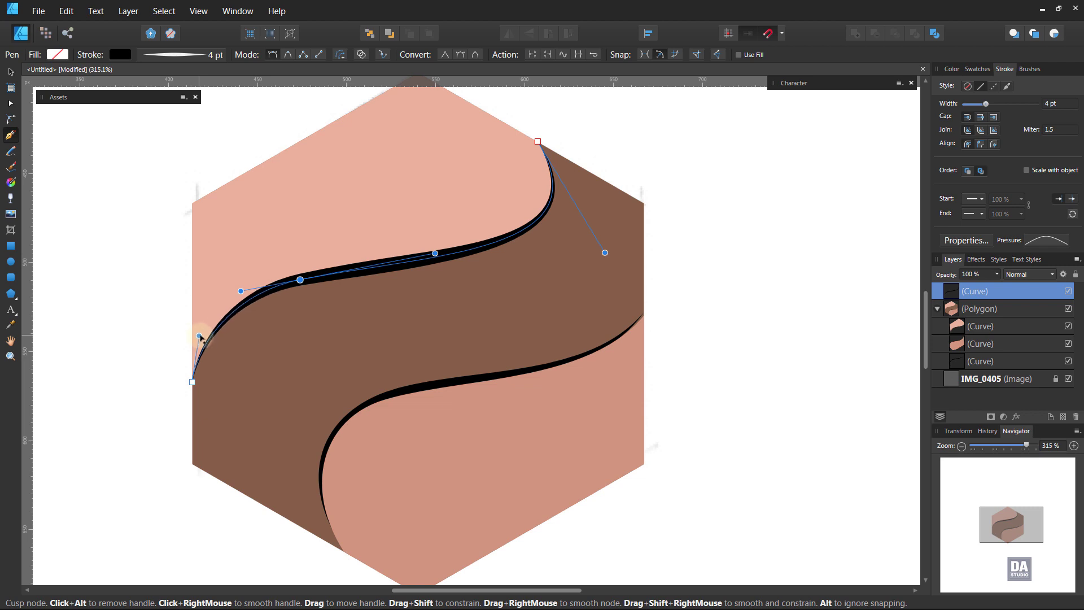
Clip the line inside the polygon beneath the upper pink shape, refine its node and handles along the edge, and leave nothing selected.
left_click_drag(1006, 296, 1005, 323)
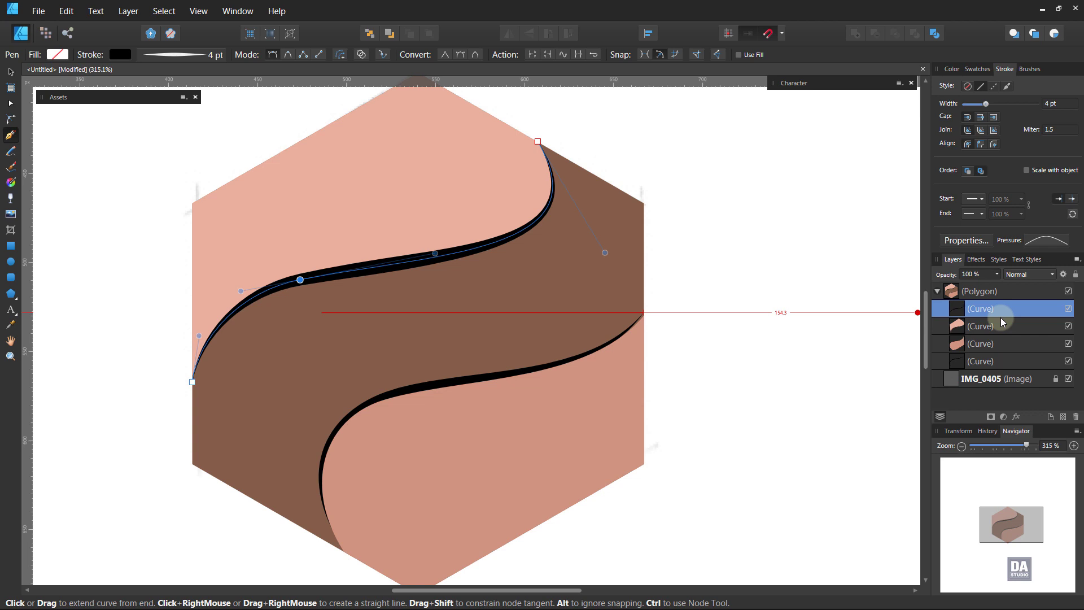
key("ctrl+bracketleft")
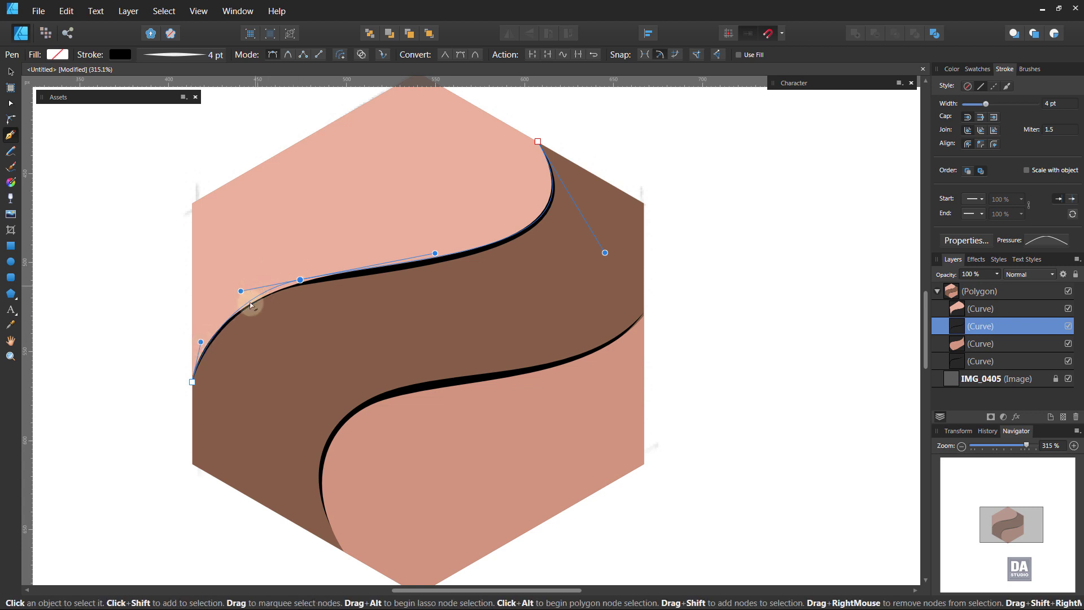
left_click_drag(300, 280, 311, 278)
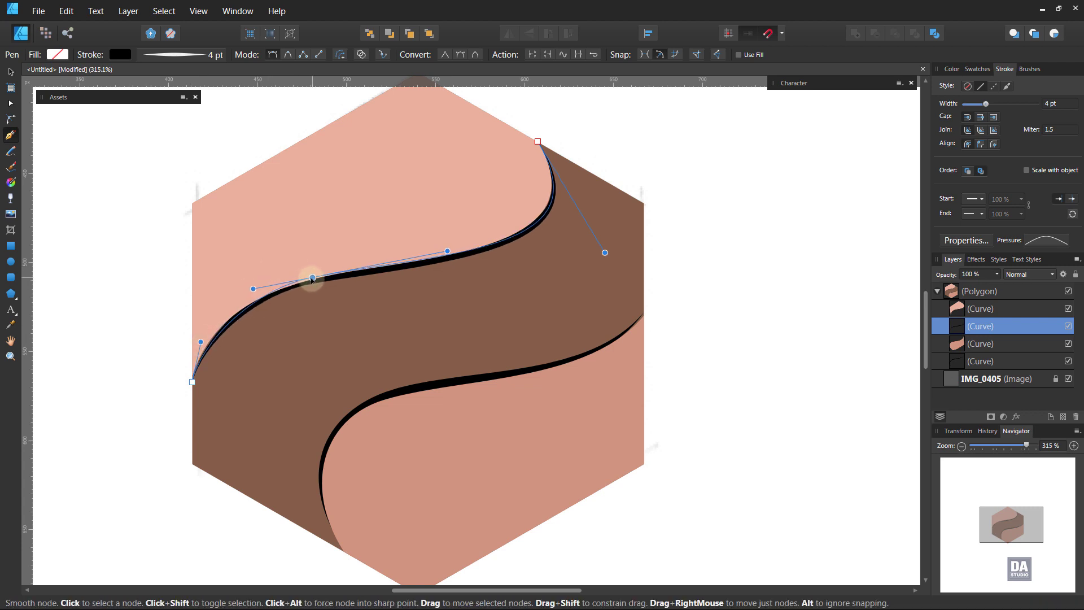
left_click_drag(249, 290, 245, 293)
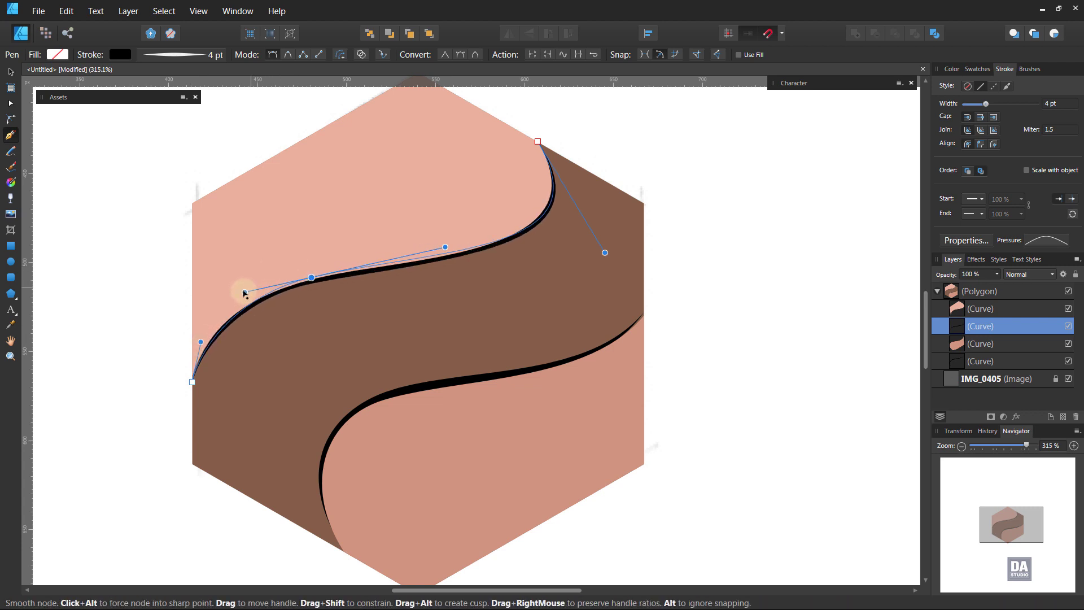
left_click_drag(311, 278, 310, 282)
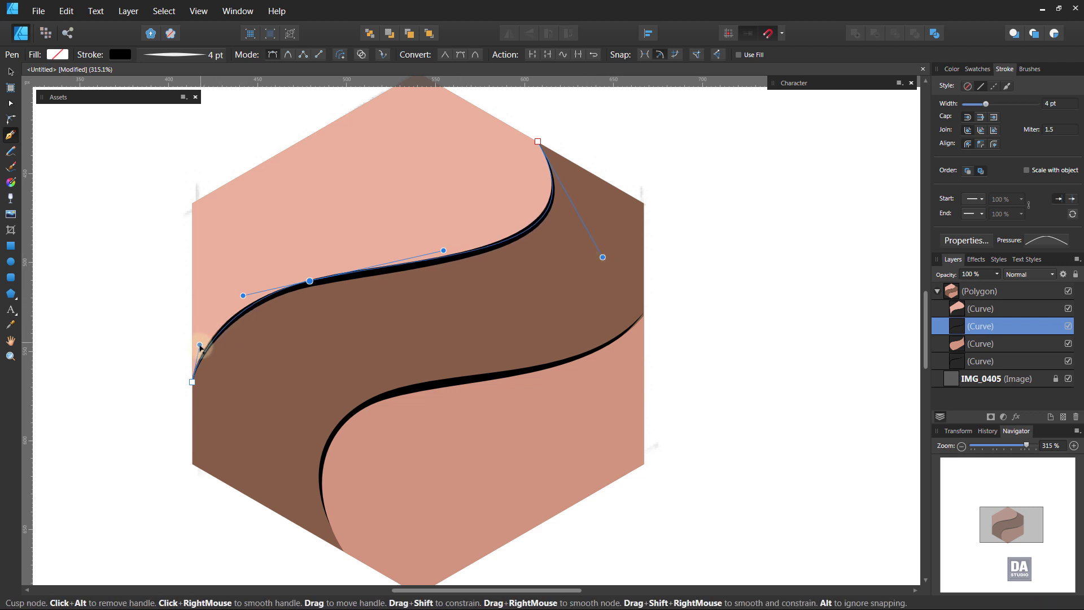
key("Escape")
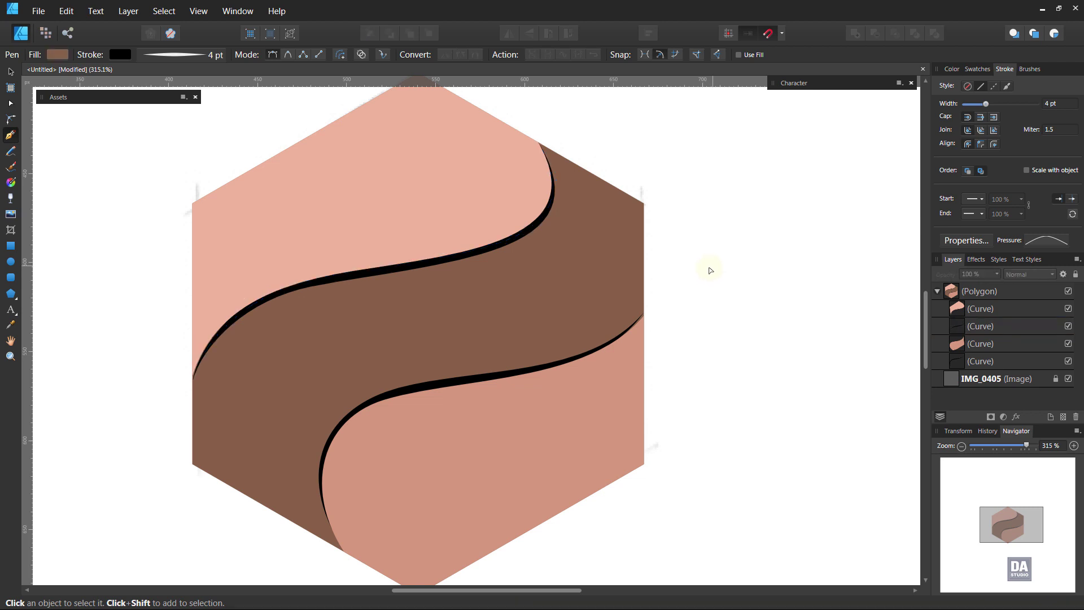
Draw a line across the lower salmon shape, extending past the hexagon at both ends, and bend it into an S echoing the shape's edge.
scroll(694, 282, "down", 5)
scroll(729, 274, "up", 4)
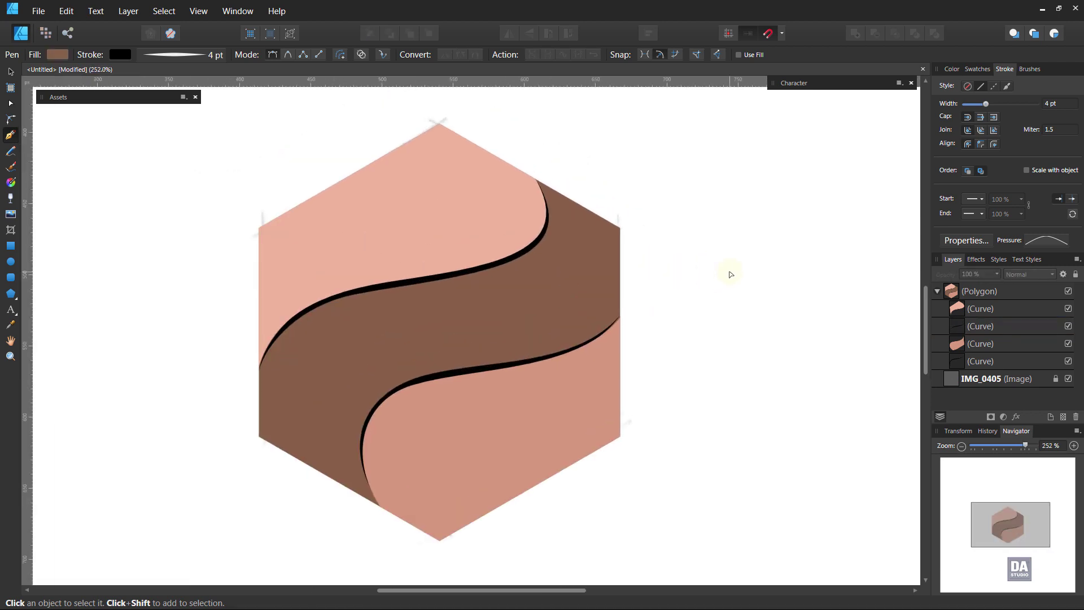
left_click_drag(499, 502, 476, 464)
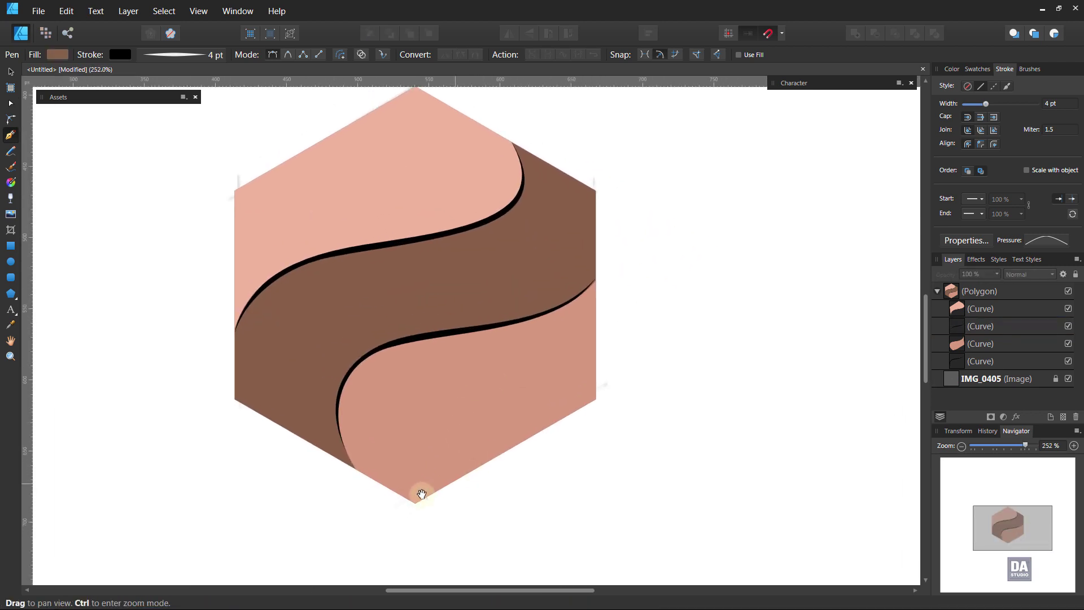
left_click(395, 503)
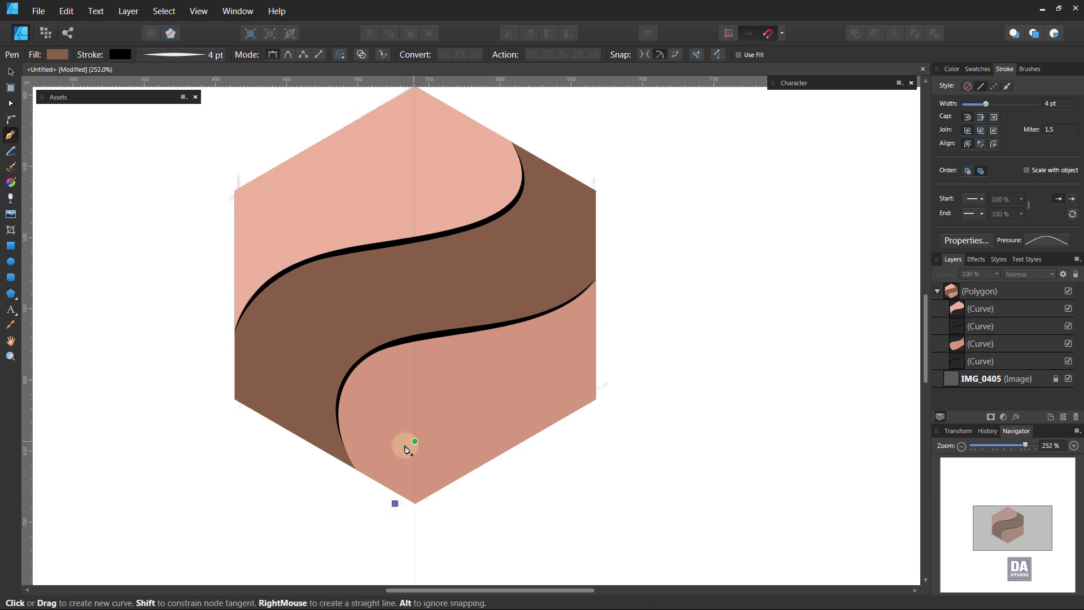
left_click(618, 311)
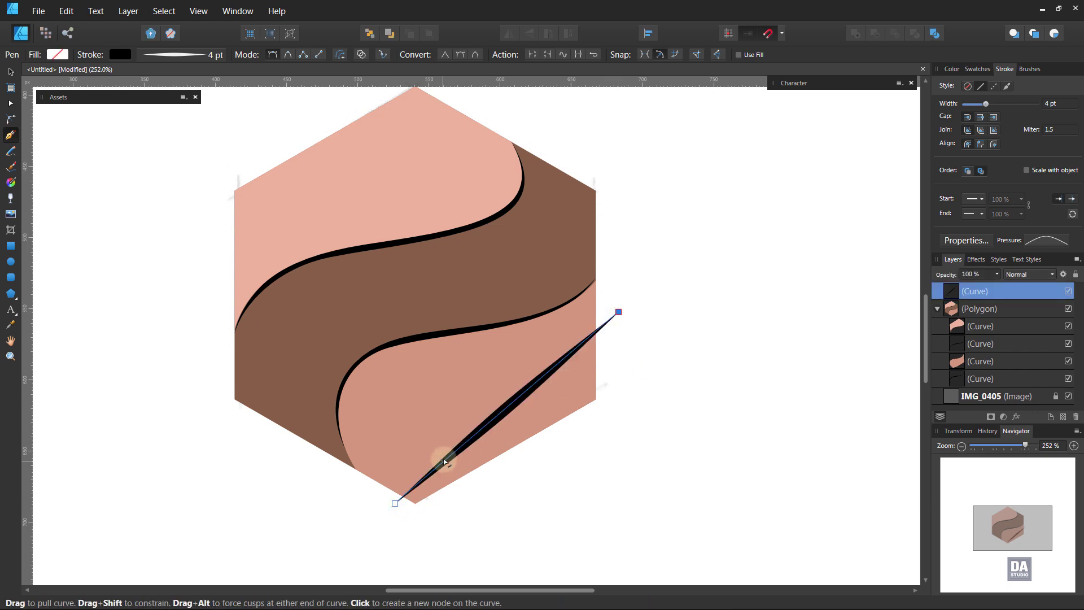
left_click_drag(444, 461, 364, 428)
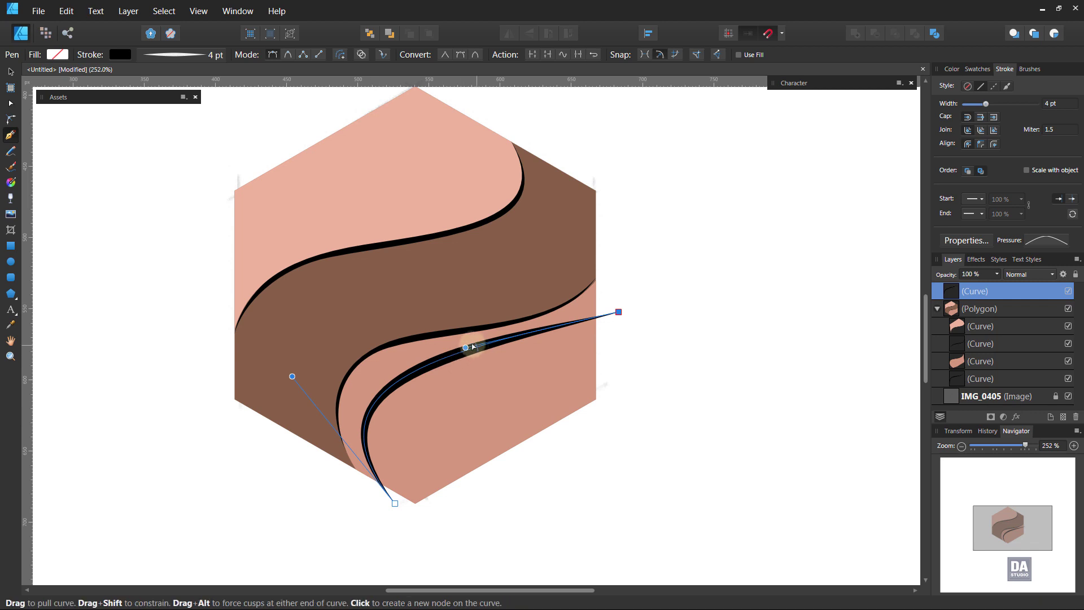
left_click_drag(465, 347, 594, 391)
left_click_drag(291, 374, 279, 332)
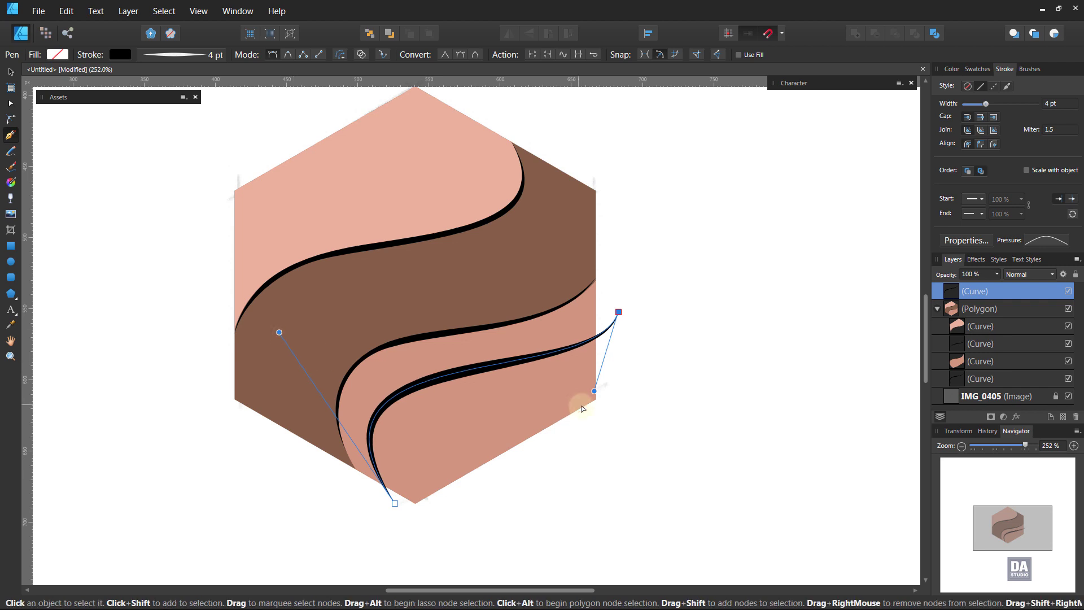
left_click_drag(594, 390, 605, 393)
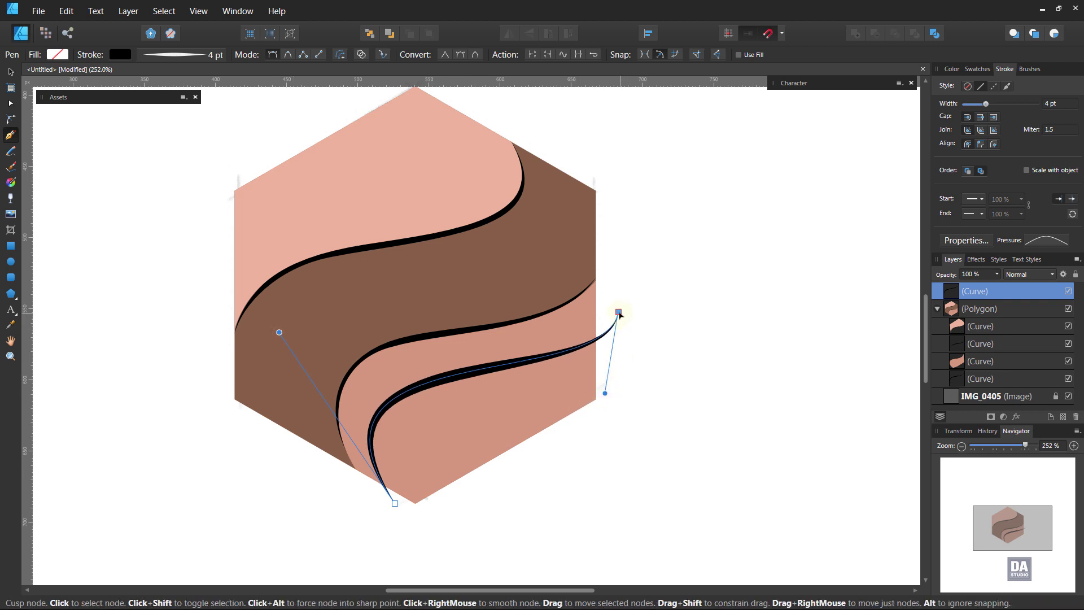
Extend the S-curve with straight segments around the outside of the hexagon's lower-right side and close the outline.
left_click(618, 312)
left_click(611, 429)
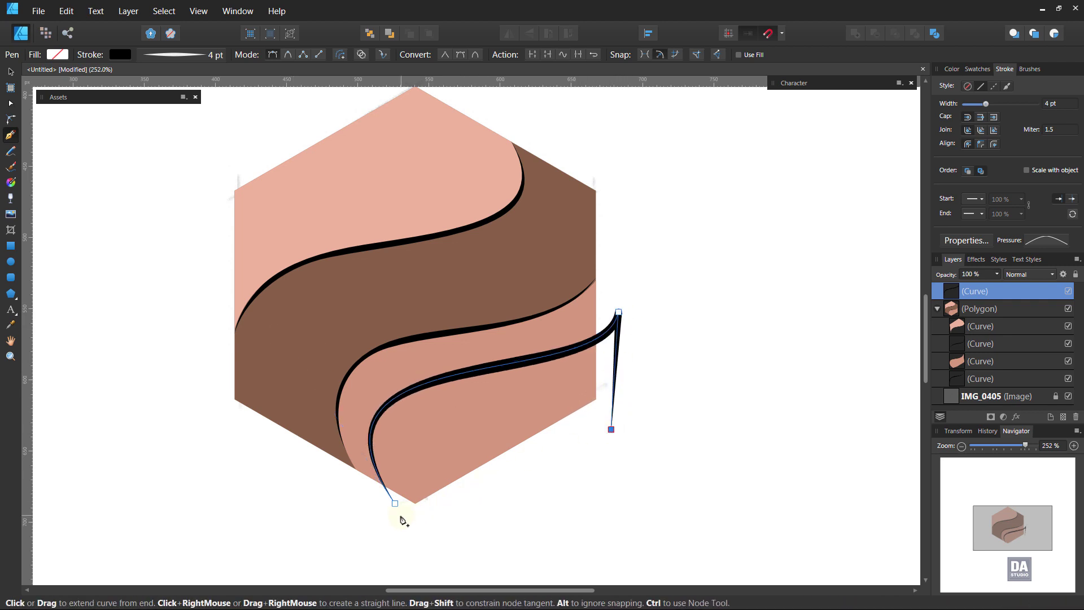
left_click(406, 518)
left_click(395, 503)
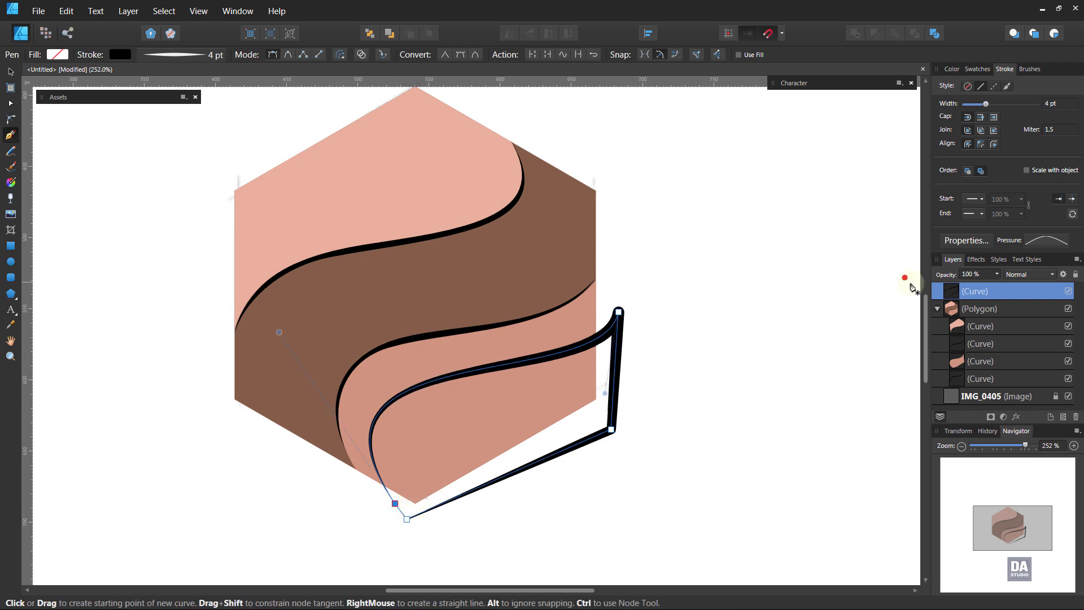
Set the closed shape's stroke width to 1 pt, remove its stroke colour and fill it with white.
scroll(1054, 105, "down", 3)
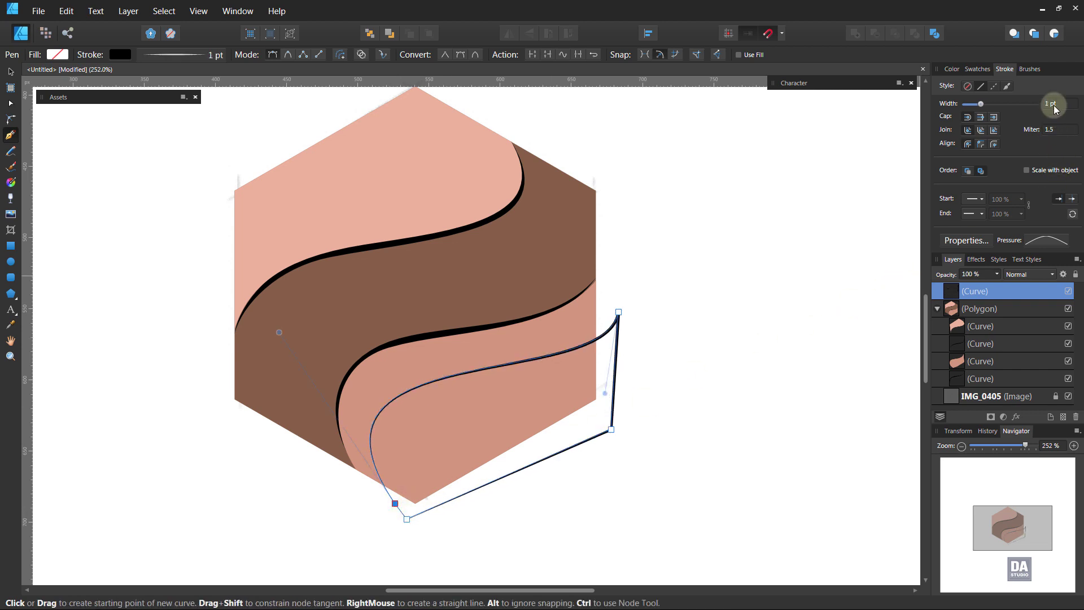
left_click(979, 71)
left_click(965, 93)
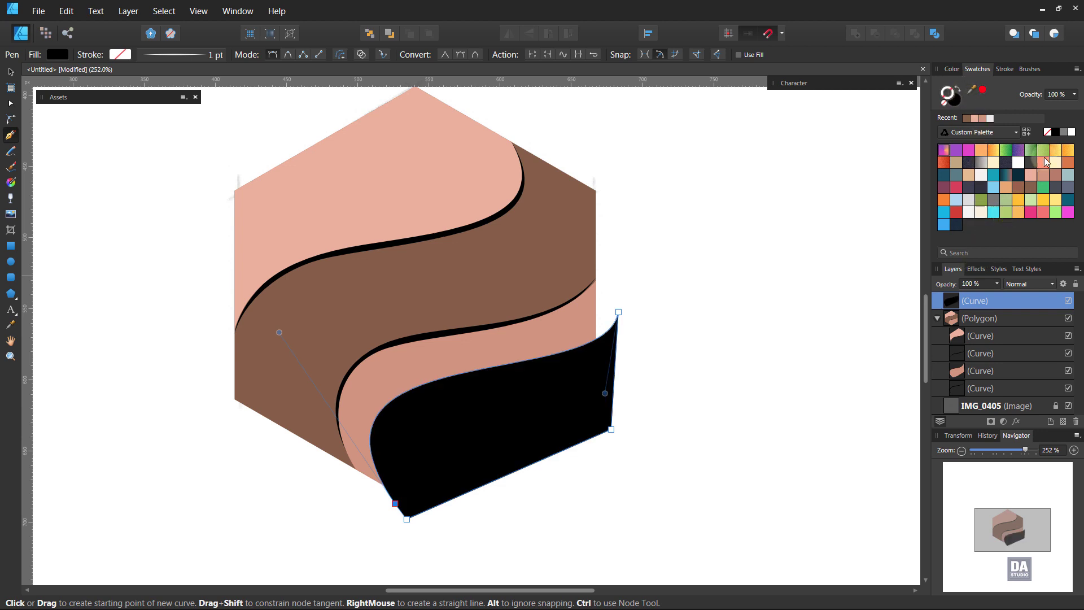
left_click(1073, 132)
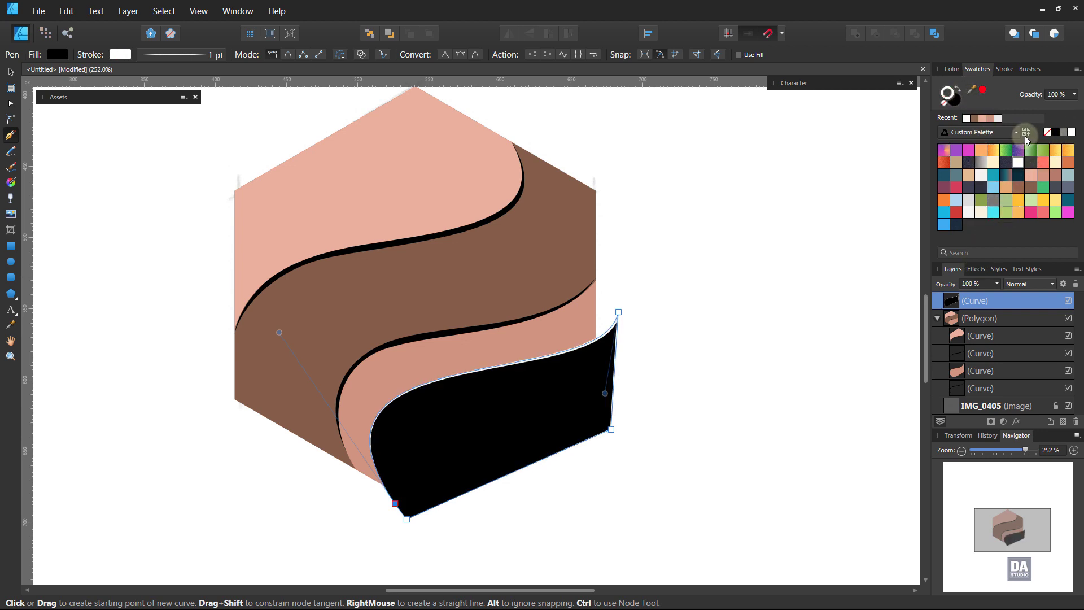
left_click(1047, 132)
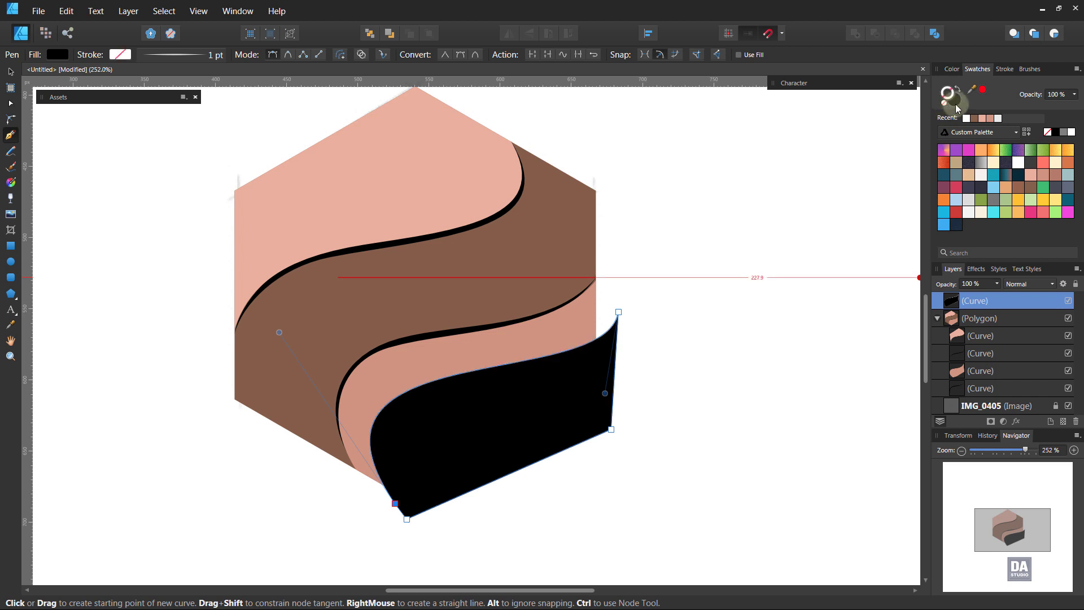
left_click(1072, 134)
Lower the white shape's opacity to 25 % and clip it inside the lower salmon shape, leaving nothing selected.
left_click(997, 285)
left_click_drag(997, 295, 989, 366)
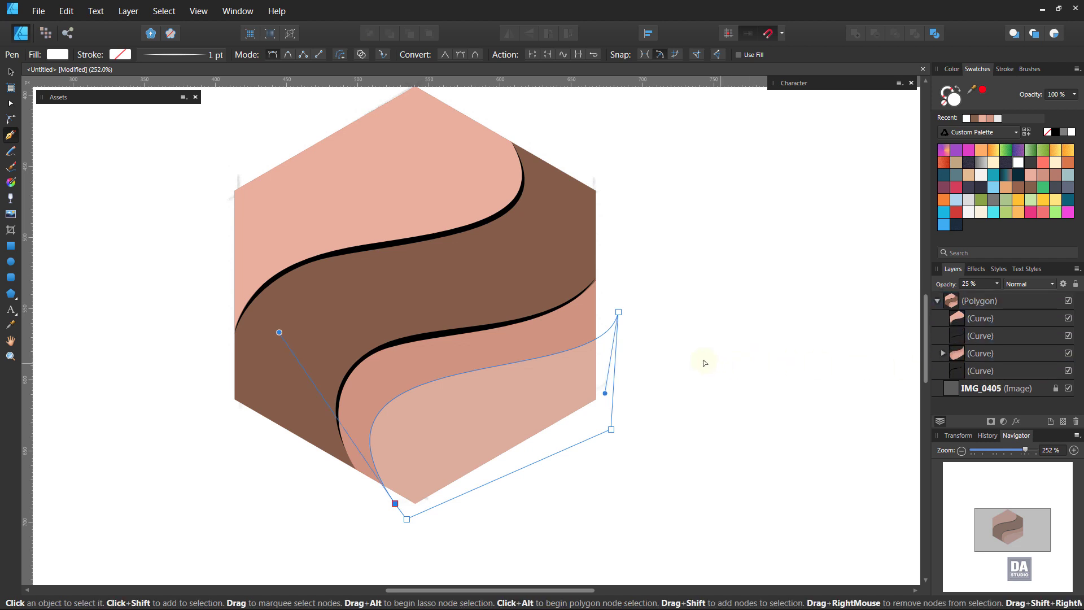
key("ctrl+d")
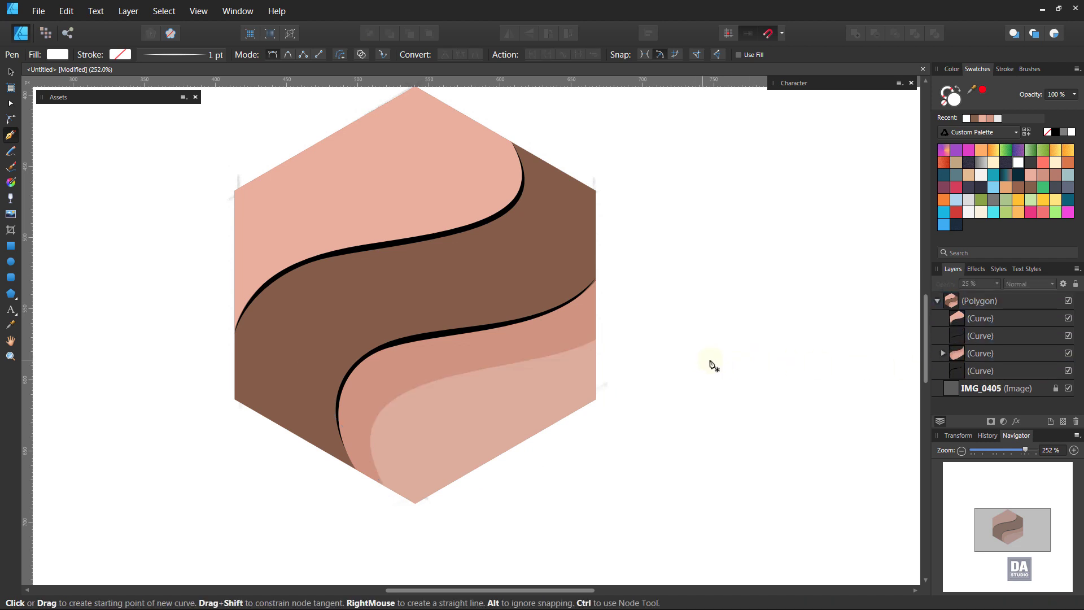
Duplicate the upper pink shape, fill the copy with white and set its opacity to 25 %.
left_click(973, 323)
right_click(981, 320)
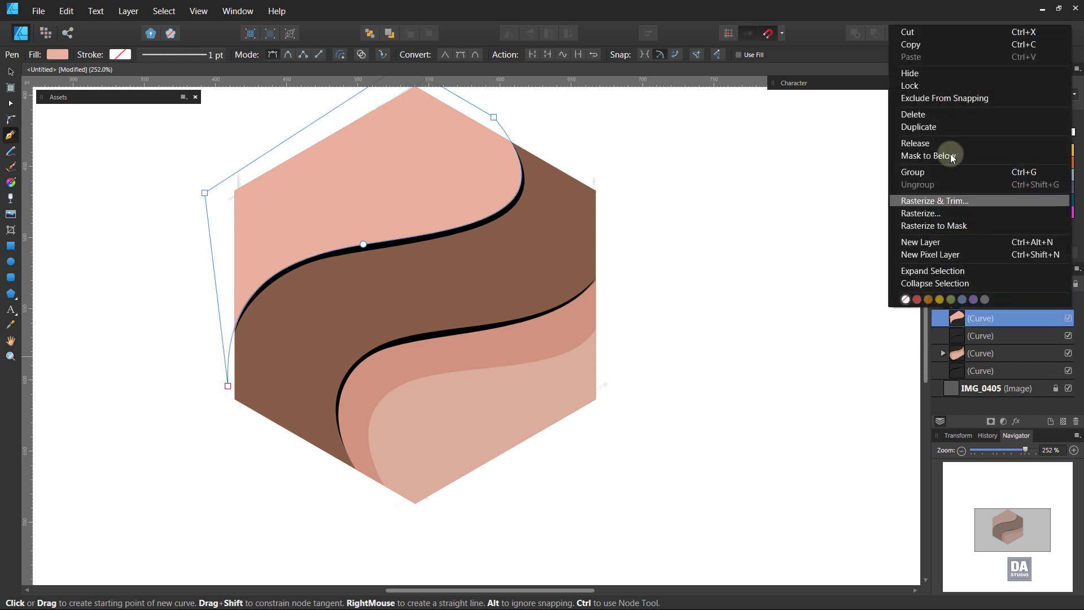
left_click(957, 128)
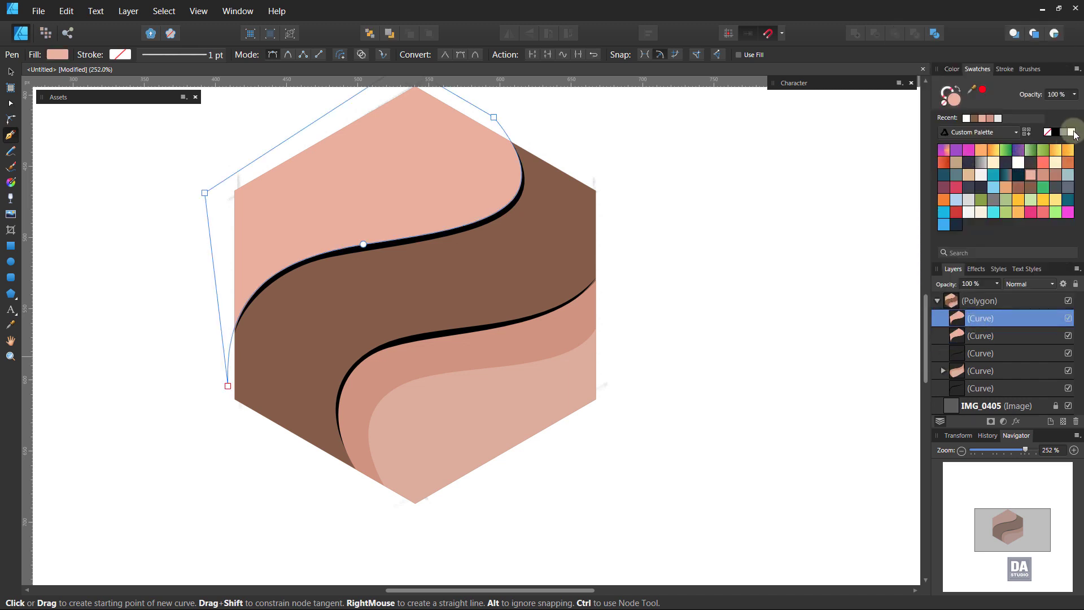
left_click(1072, 132)
left_click(998, 284)
left_click_drag(1001, 295, 938, 302)
Move the translucent white copy up and to the left so a pink band shows along the curved edge, leaving nothing selected.
left_click_drag(484, 212, 588, 317)
key("space")
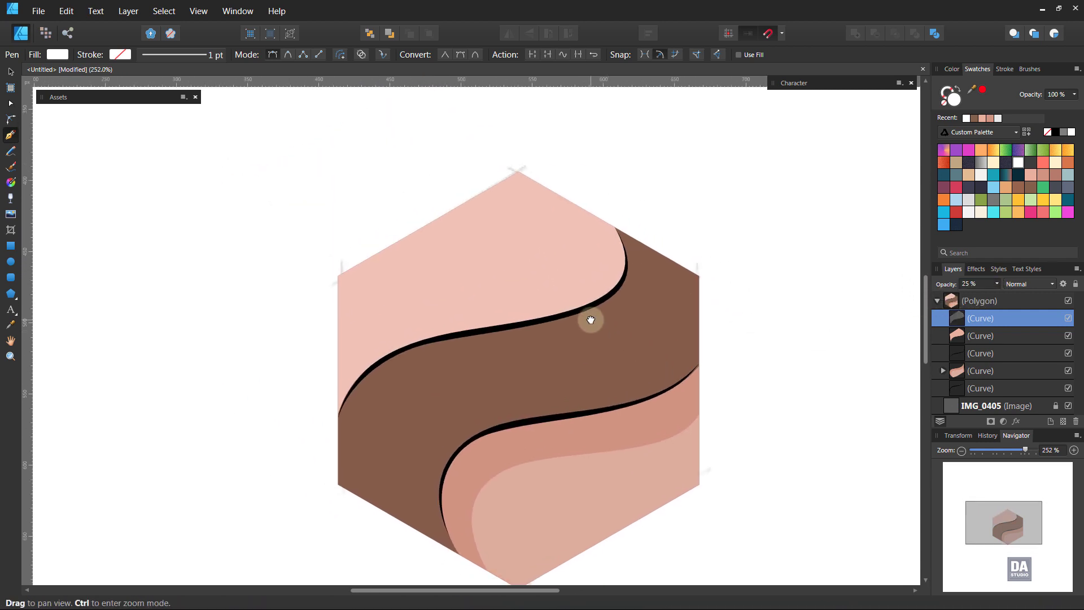
key("v")
left_click_drag(624, 468, 580, 429)
left_click_drag(501, 305, 489, 266)
left_click(743, 321)
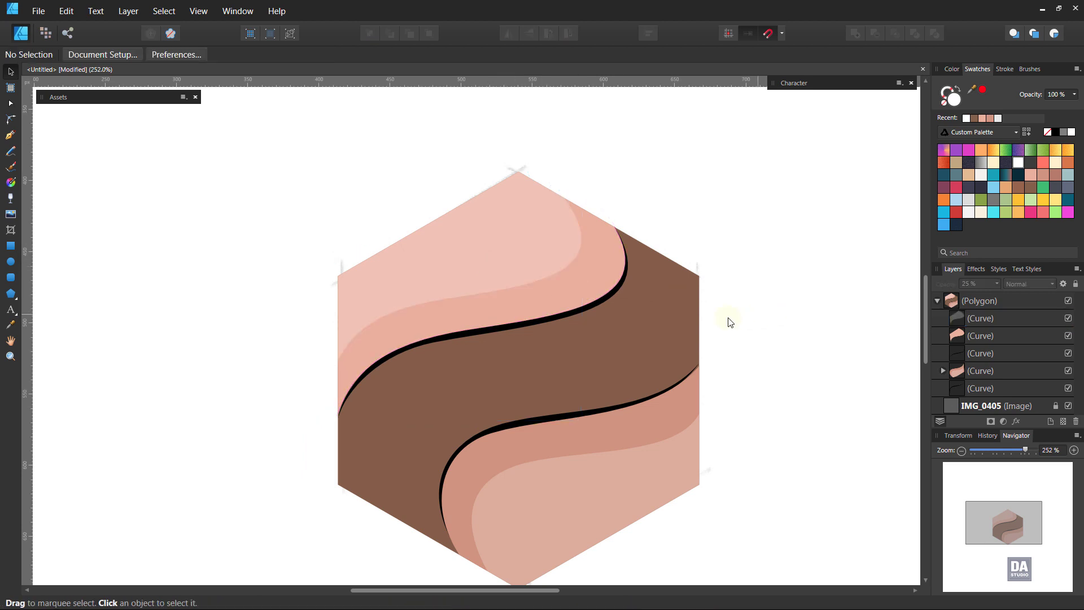
left_click_drag(786, 366, 700, 327)
scroll(700, 328, "down", 2)
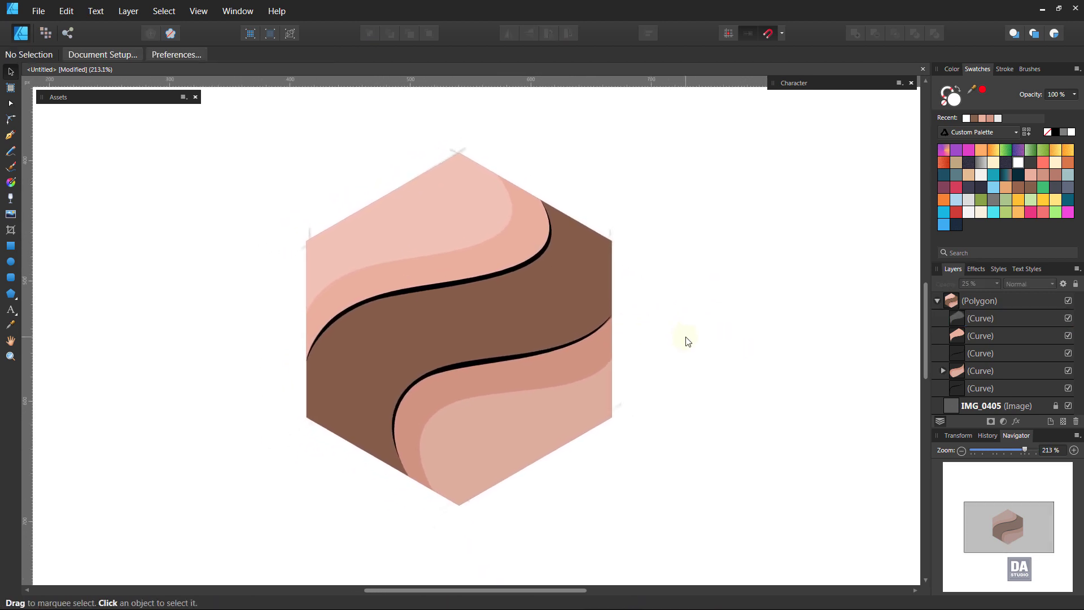
Apply a 4.5 px Gaussian Blur to both black shadow curves inside the hexagon, leaving nothing selected.
key("ctrl+0")
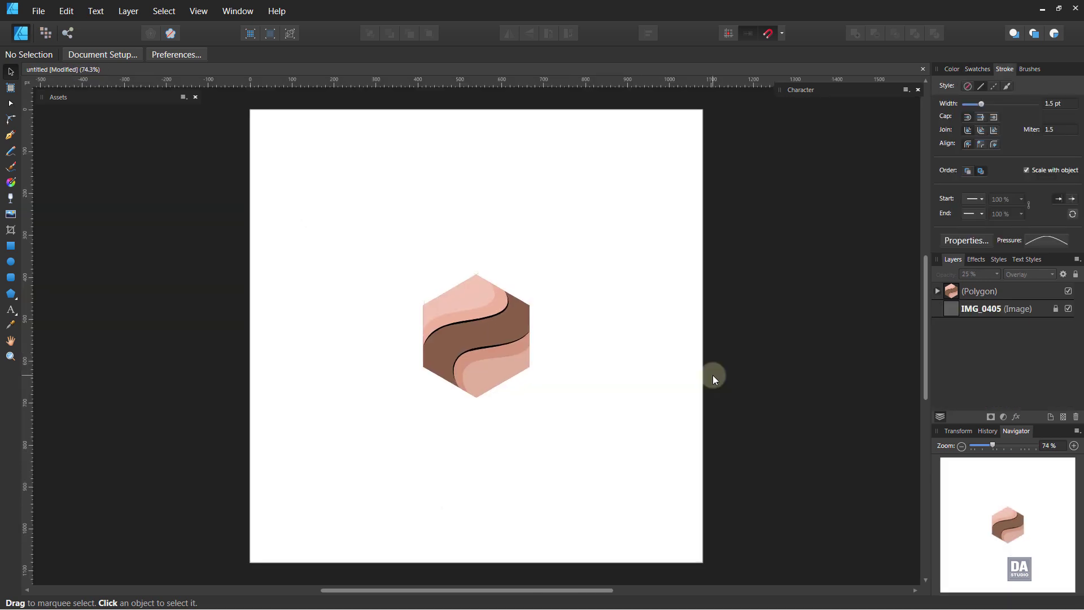
key("z")
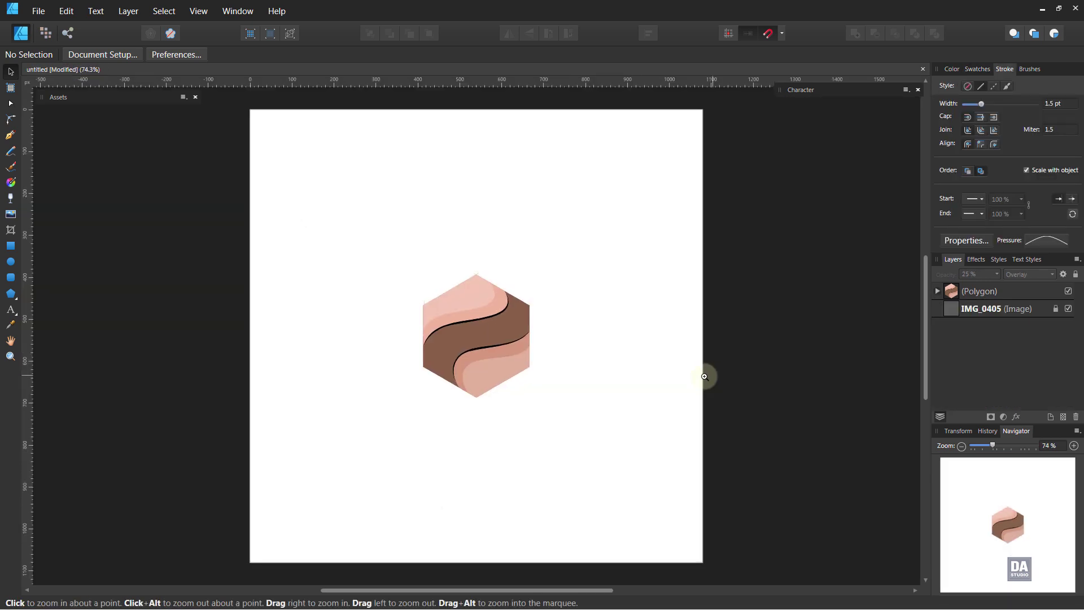
left_click_drag(489, 337, 747, 373)
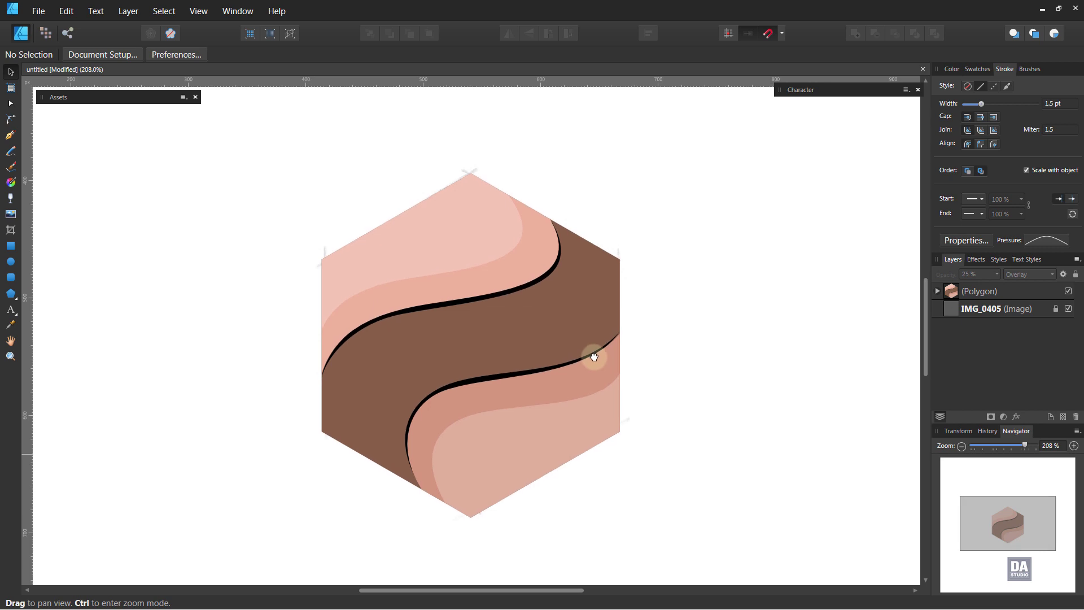
left_click_drag(437, 404, 498, 379)
key("v")
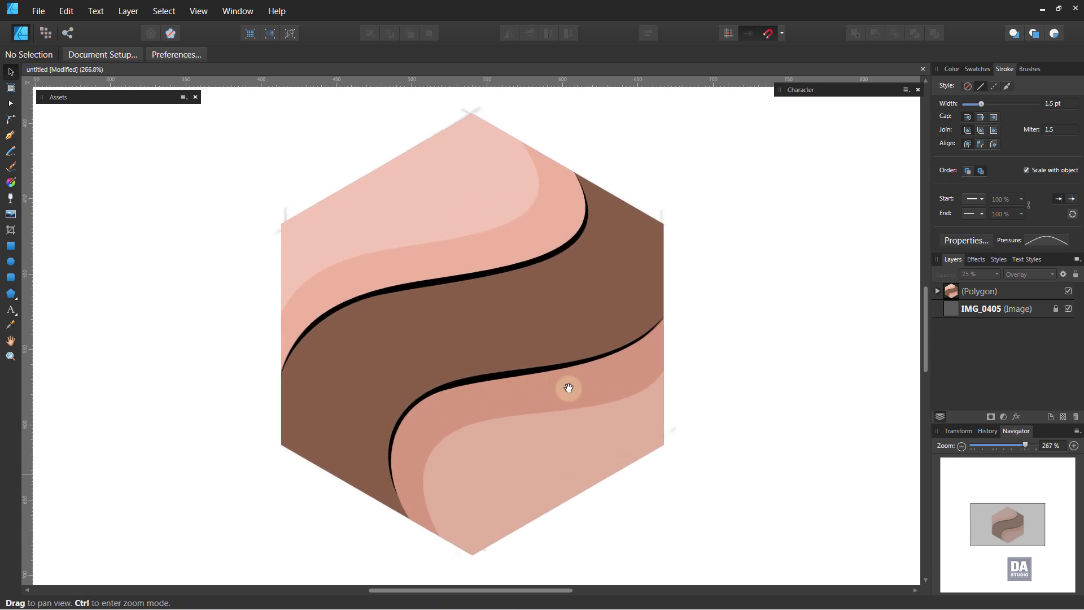
left_click(938, 290)
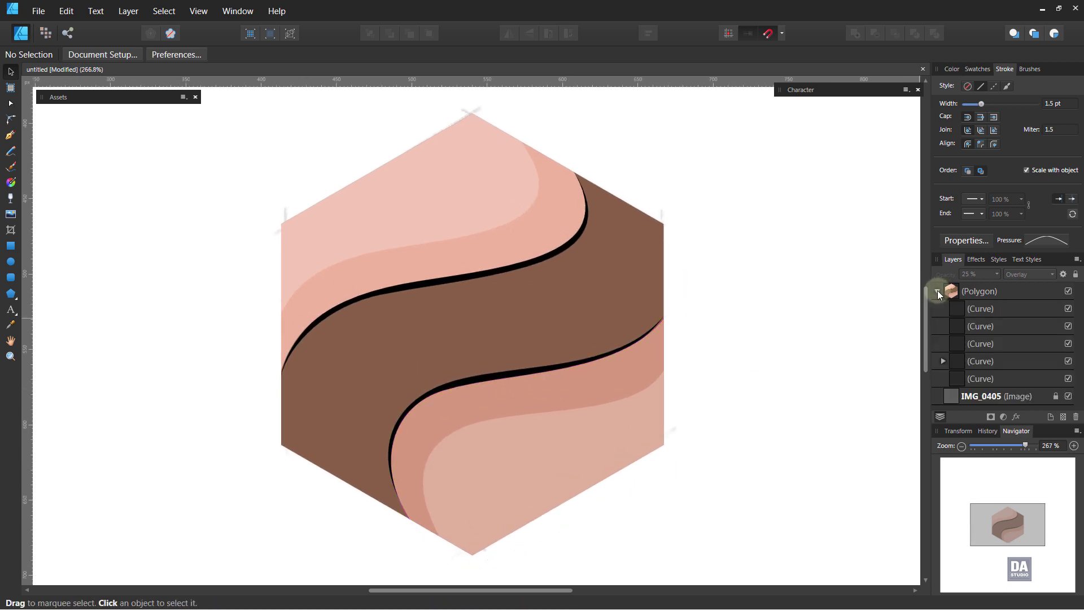
left_click(982, 342)
left_click(980, 378, "ctrl")
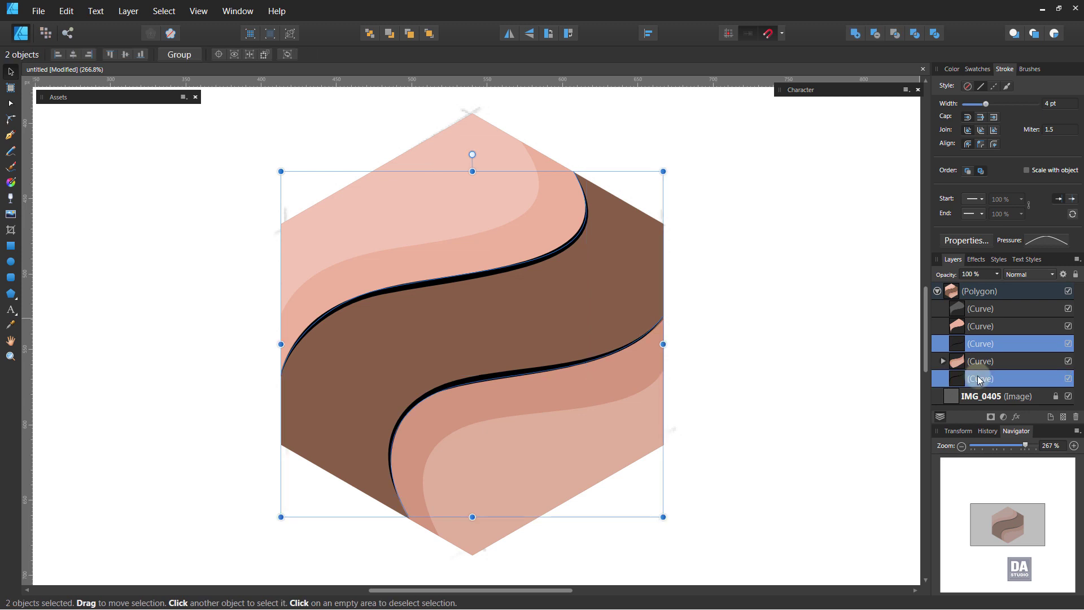
left_click(1017, 419)
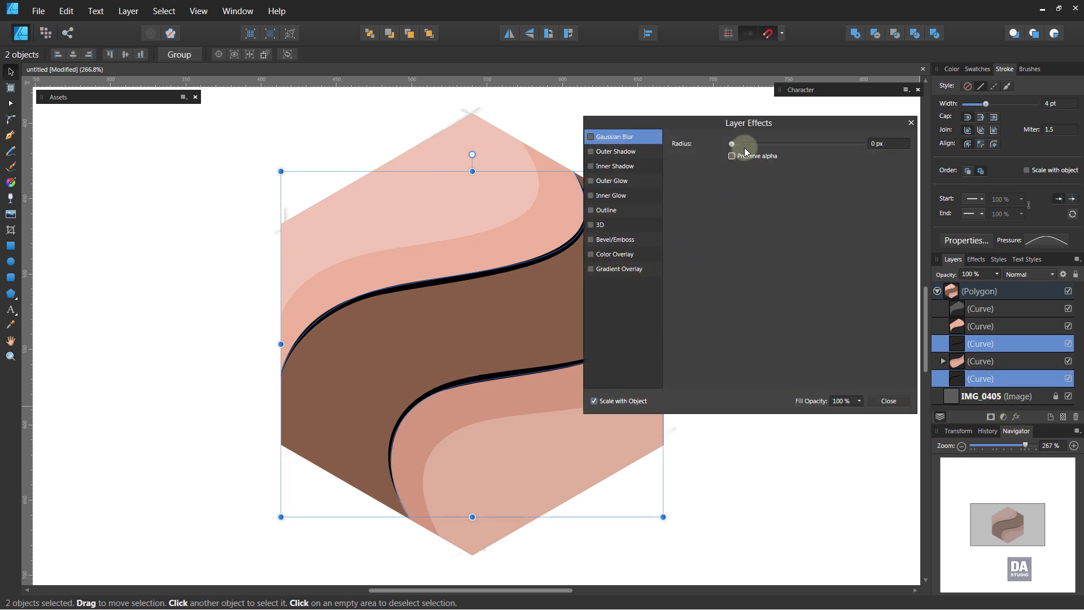
left_click_drag(735, 143, 772, 144)
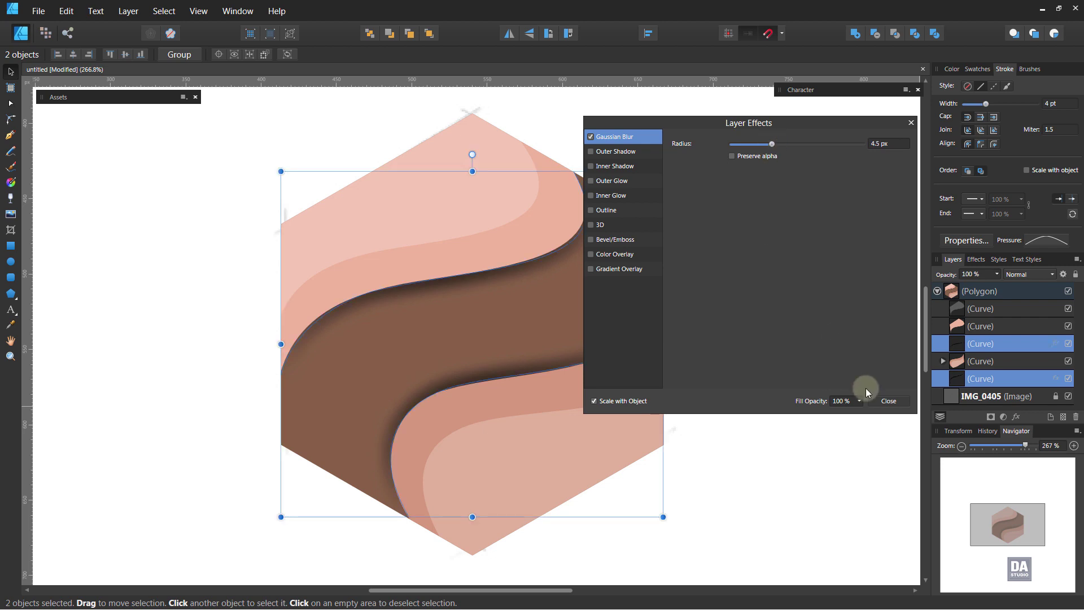
left_click(879, 402)
left_click(831, 399)
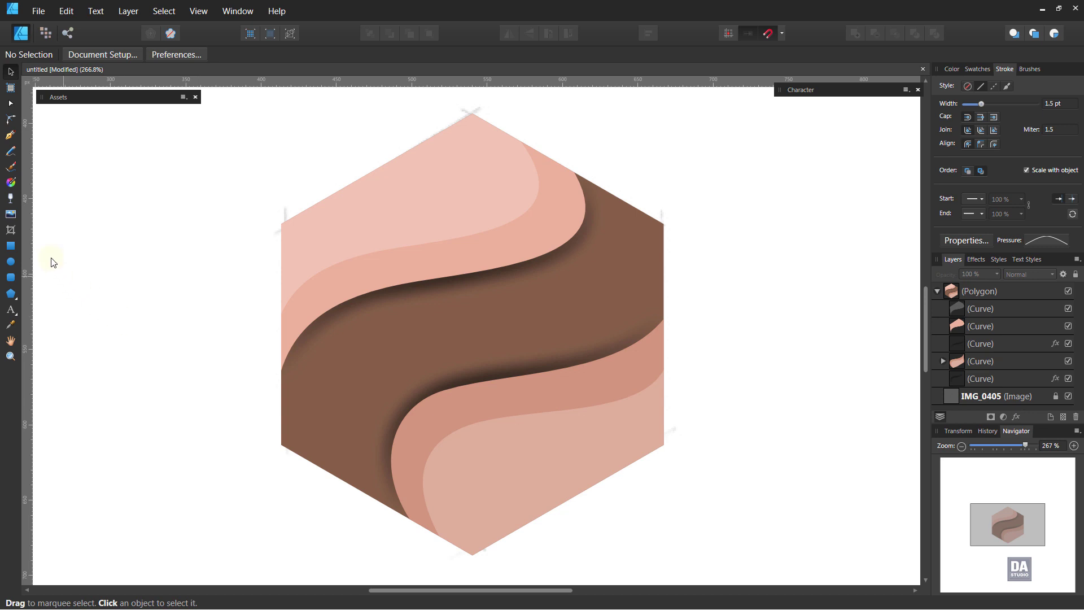
Draw a bowed curve with the Pen tool from the hexagon's lower-left edge up to the upper pink shape's lower edge.
left_click(10, 135)
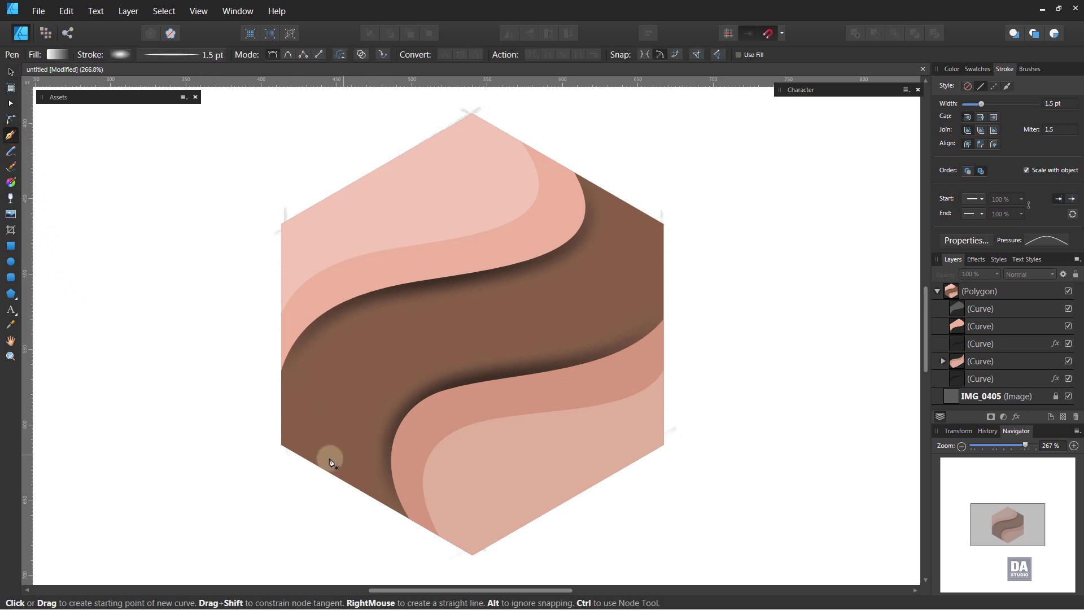
left_click(310, 460)
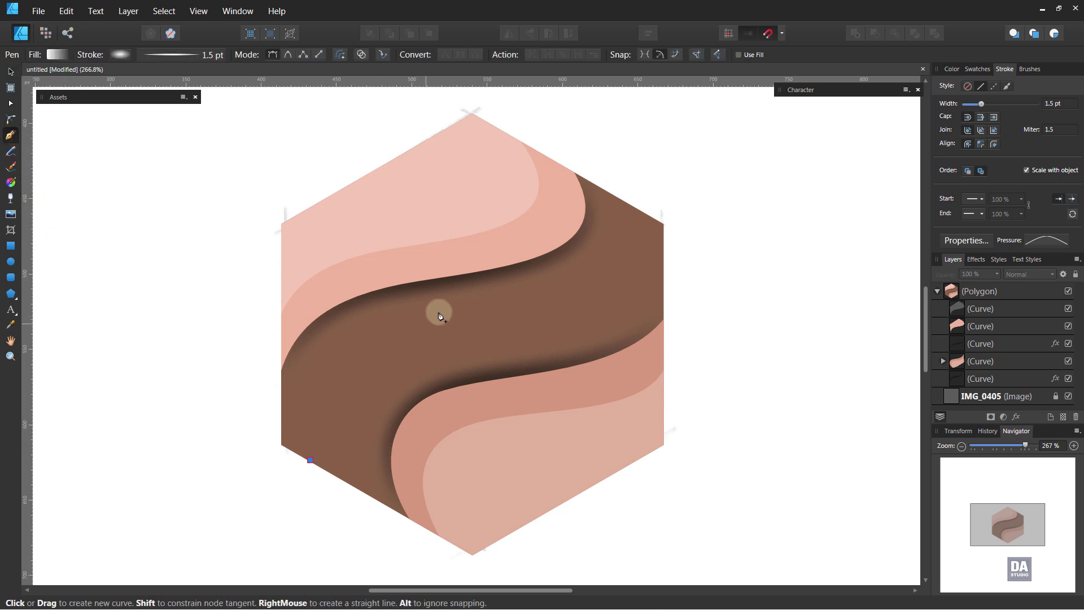
left_click_drag(455, 279, 590, 242)
left_click(445, 281)
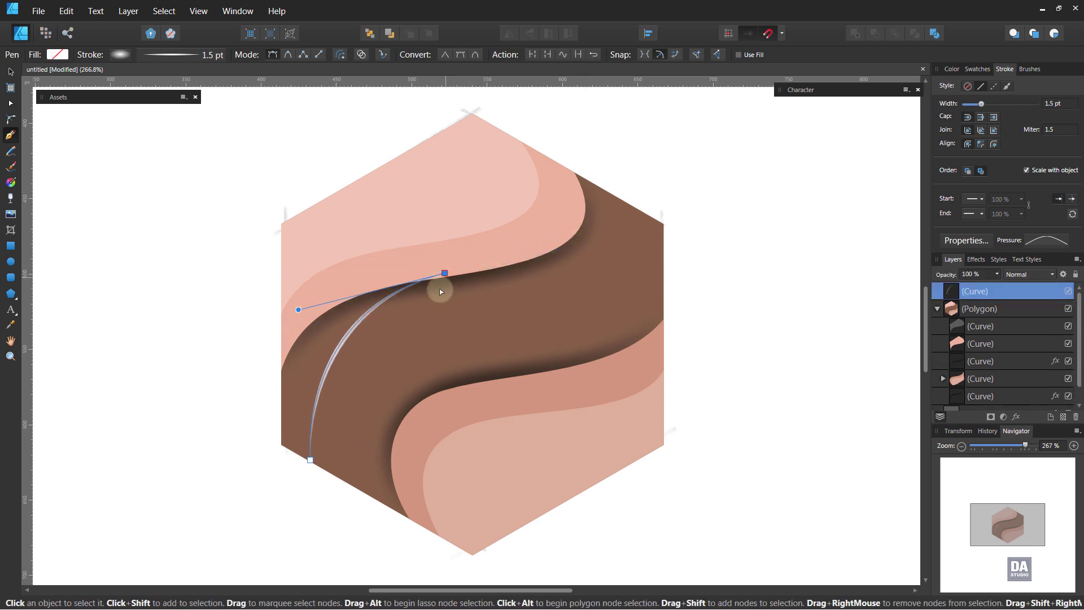
scroll(446, 279, "up", 3)
left_click_drag(488, 242, 492, 246)
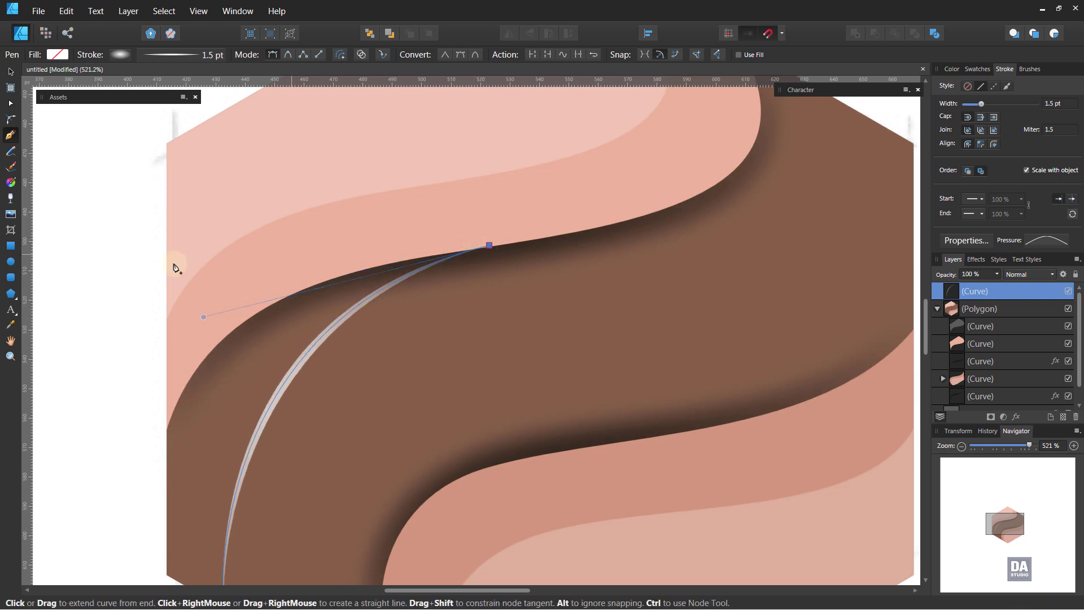
Continue the curve over the pink shape and around outside the hexagon's left side, closing it at its starting point.
left_click(125, 324)
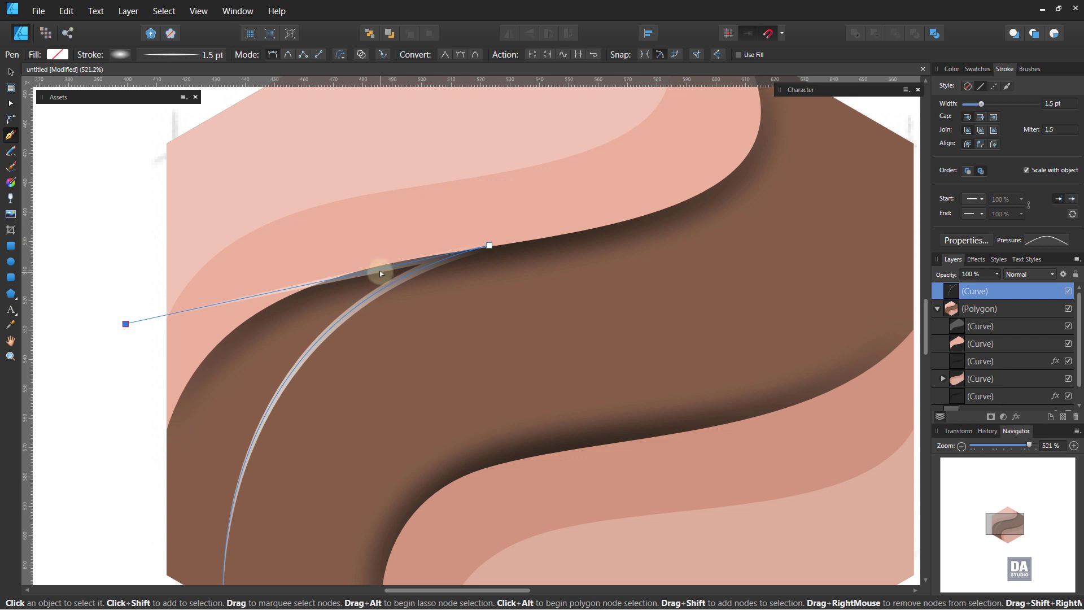
left_click_drag(382, 257, 383, 247)
left_click_drag(208, 420, 273, 269)
left_click(202, 442)
left_click(289, 454)
scroll(289, 453, "up", 5)
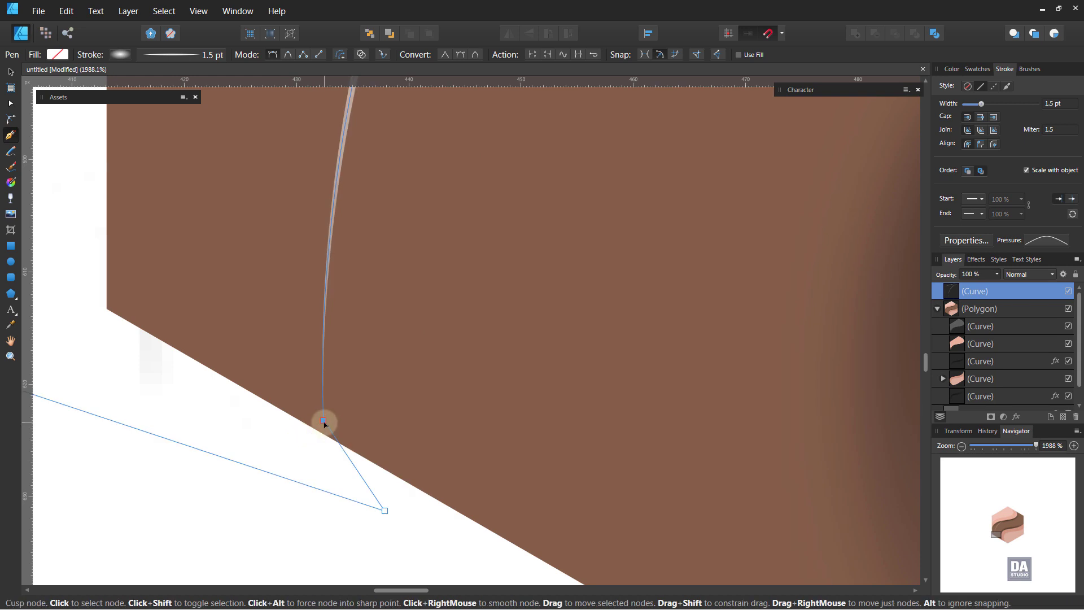
scroll(307, 452, "down", 6)
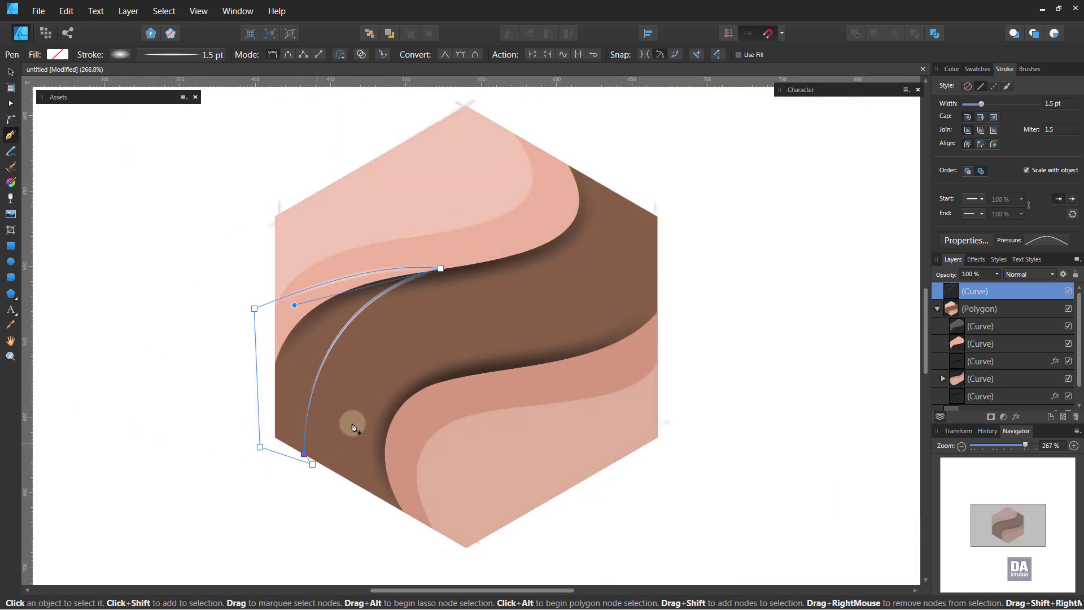
Give the closed shape a strokeless black-to-transparent linear gradient fill running from lower left to upper right, at 50 % opacity.
scroll(411, 375, "up", 2)
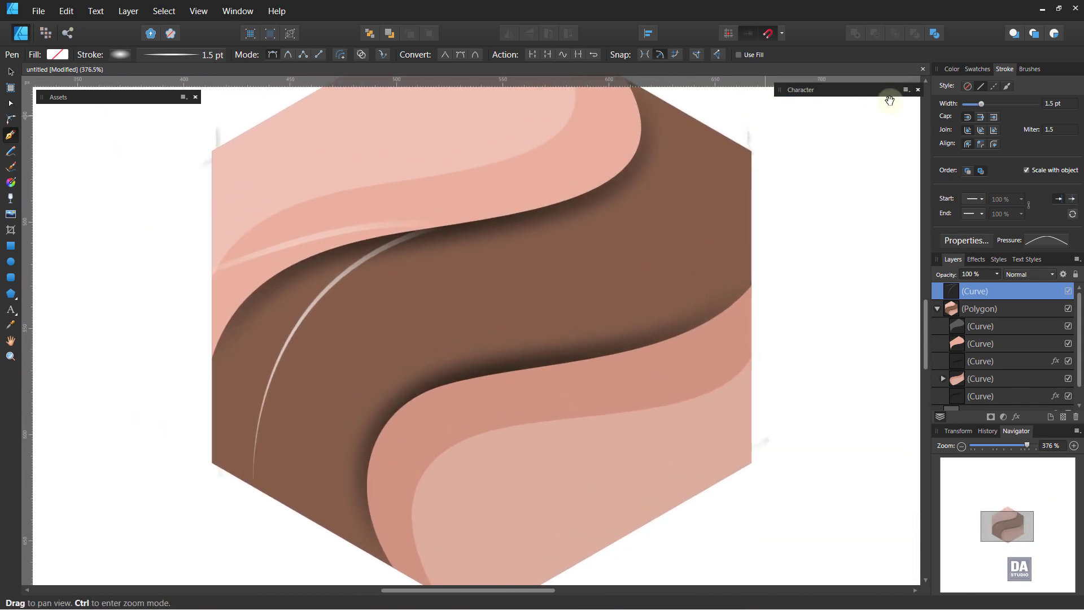
left_click(980, 69)
left_click(958, 90)
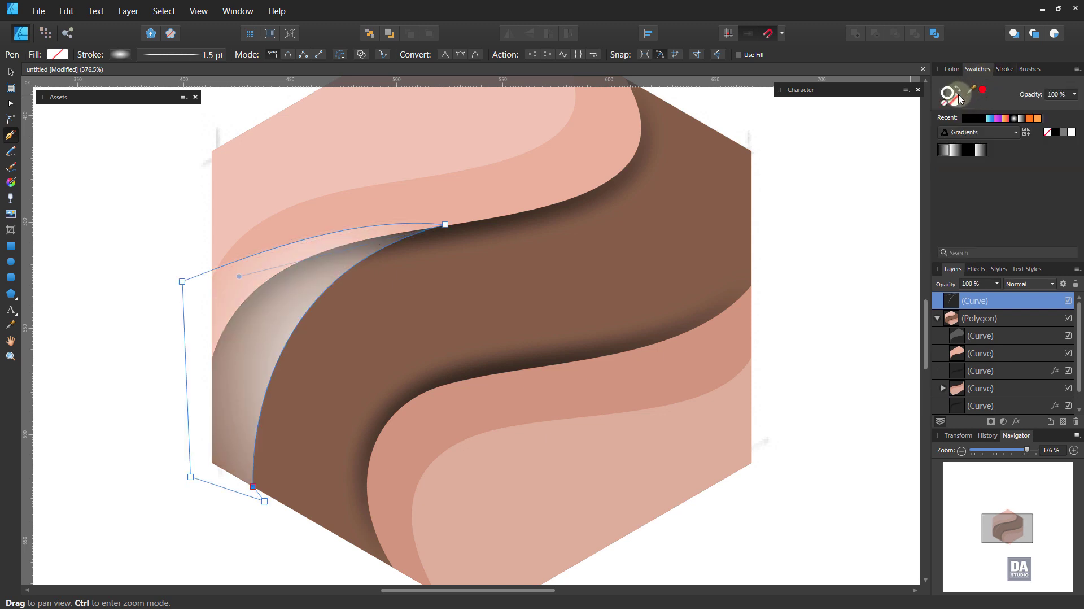
left_click(968, 154)
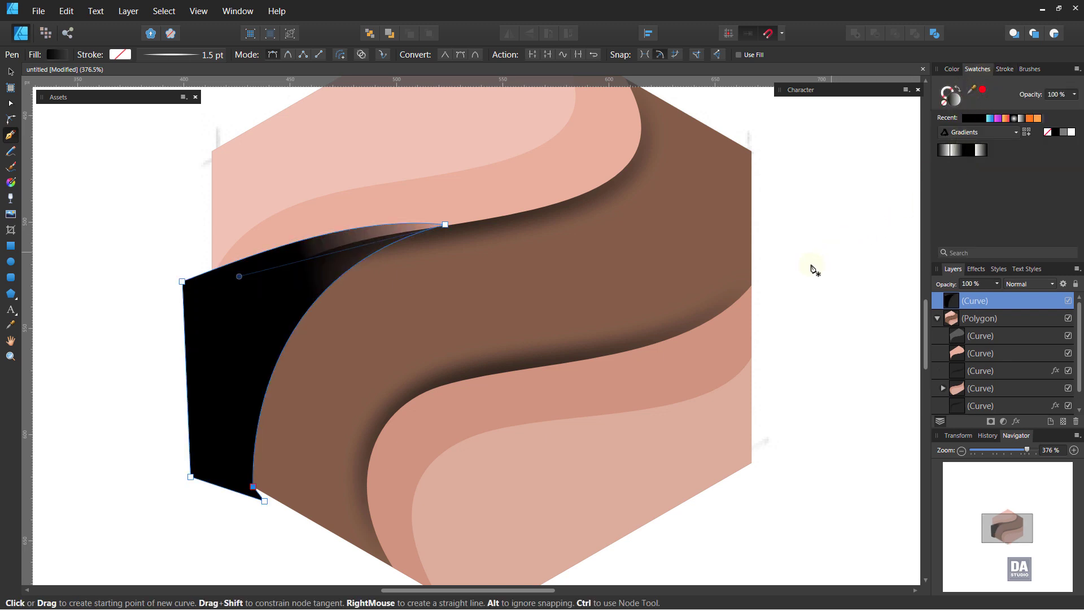
key("g")
left_click_drag(116, 529, 463, 241)
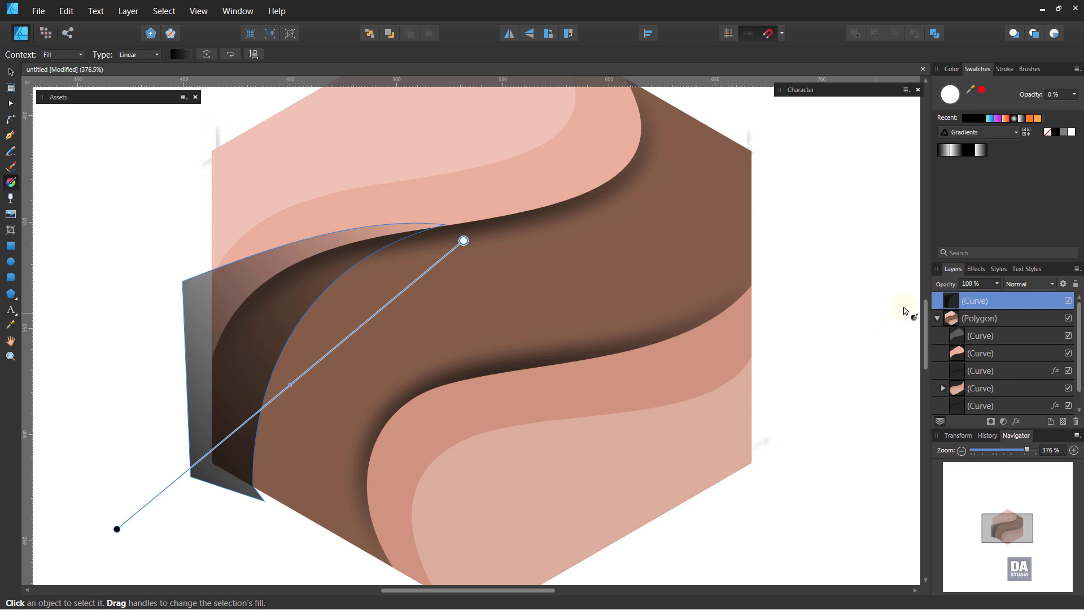
left_click(997, 284)
left_click_drag(999, 291, 960, 299)
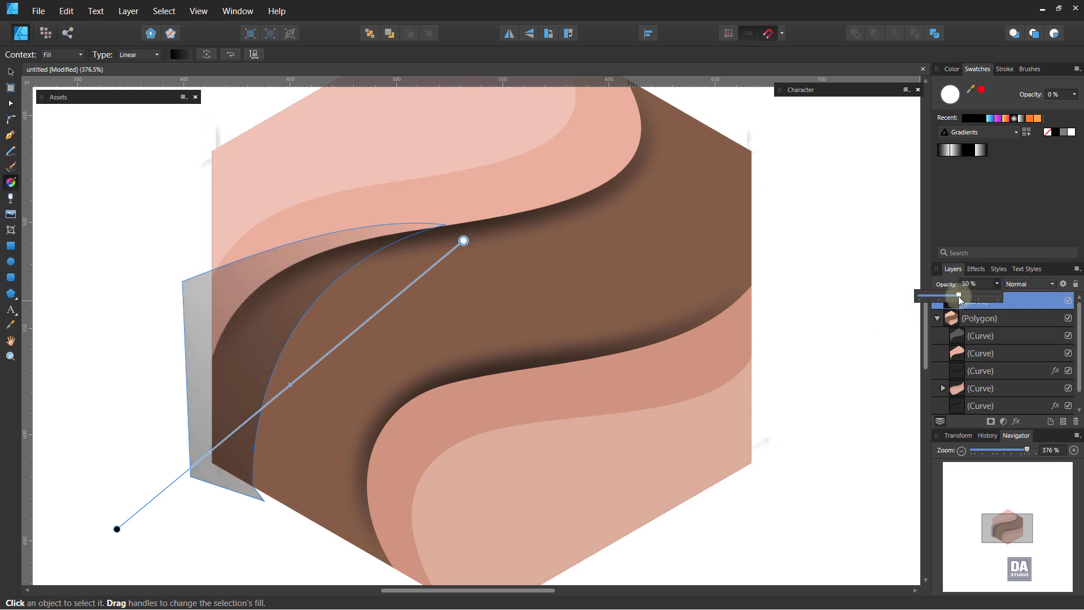
Clip the gradient shape inside the hexagon and send it behind the other clipped curves, leaving nothing selected.
left_click(10, 72)
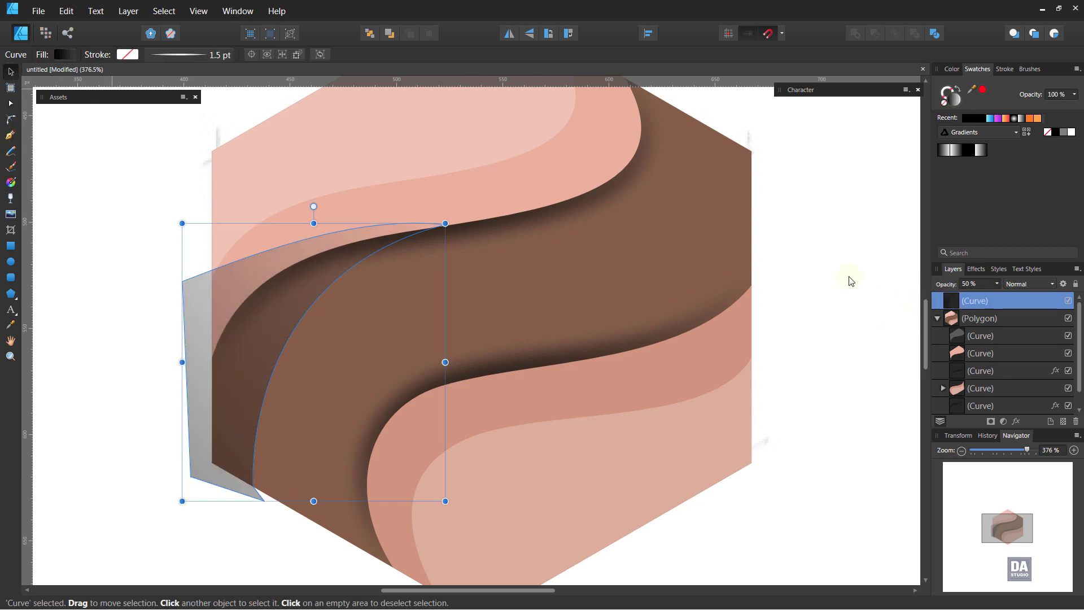
double_click(1006, 307)
left_click_drag(1004, 320, 1004, 322)
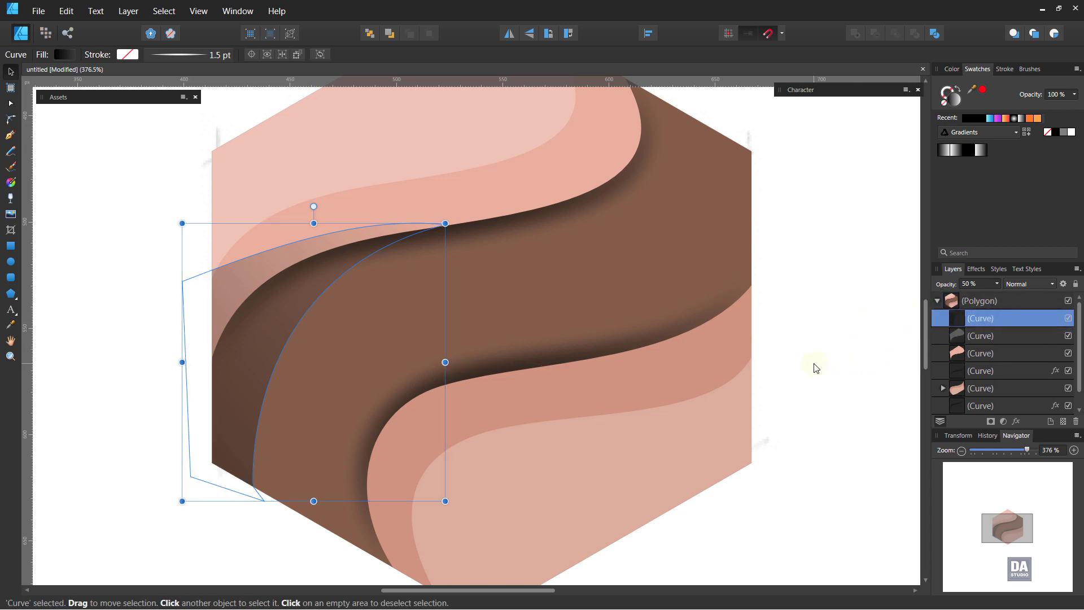
key("ctrl+shift+bracketleft")
left_click(764, 362)
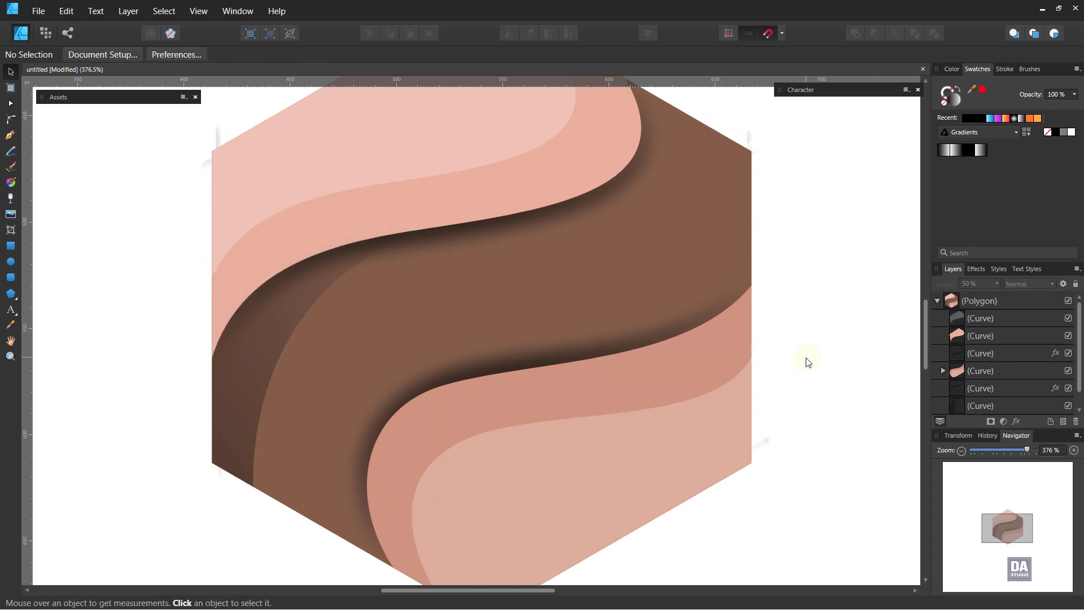
Move the gradient shape's lower end node slightly right along the hexagon's lower-left edge and adjust its curved side.
scroll(455, 394, "down", 3)
scroll(472, 387, "up", 2)
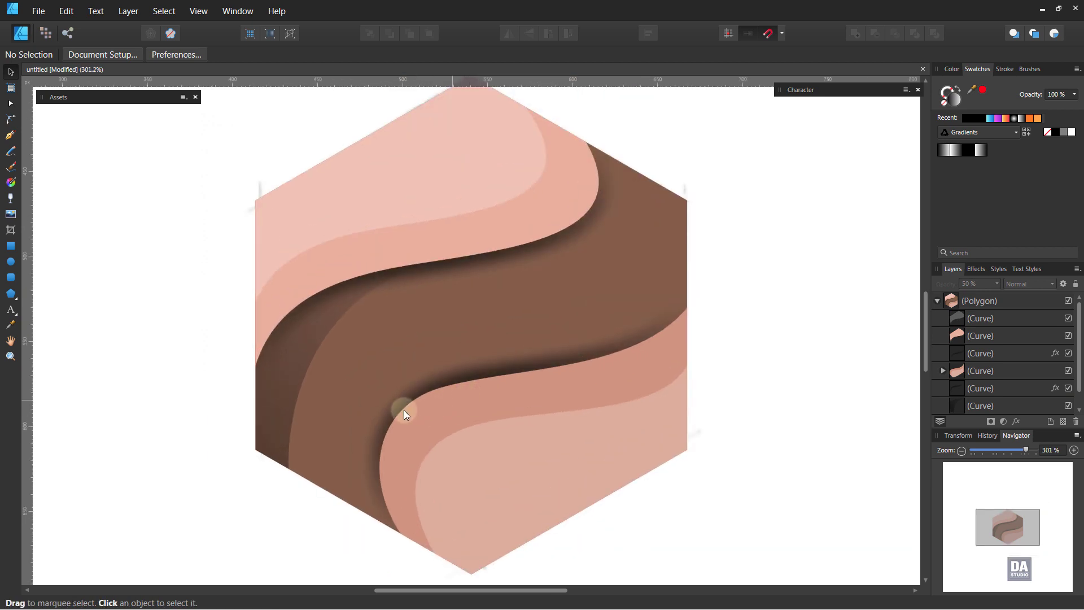
scroll(354, 411, "down", 2)
scroll(366, 434, "up", 3)
left_click(247, 443)
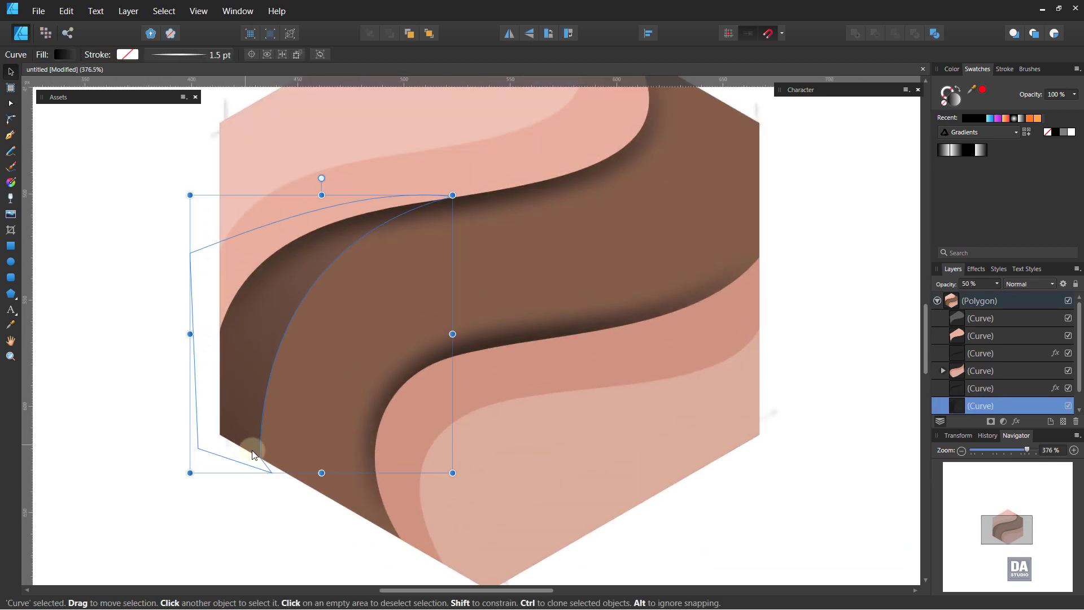
key("a")
left_click_drag(270, 463, 273, 465)
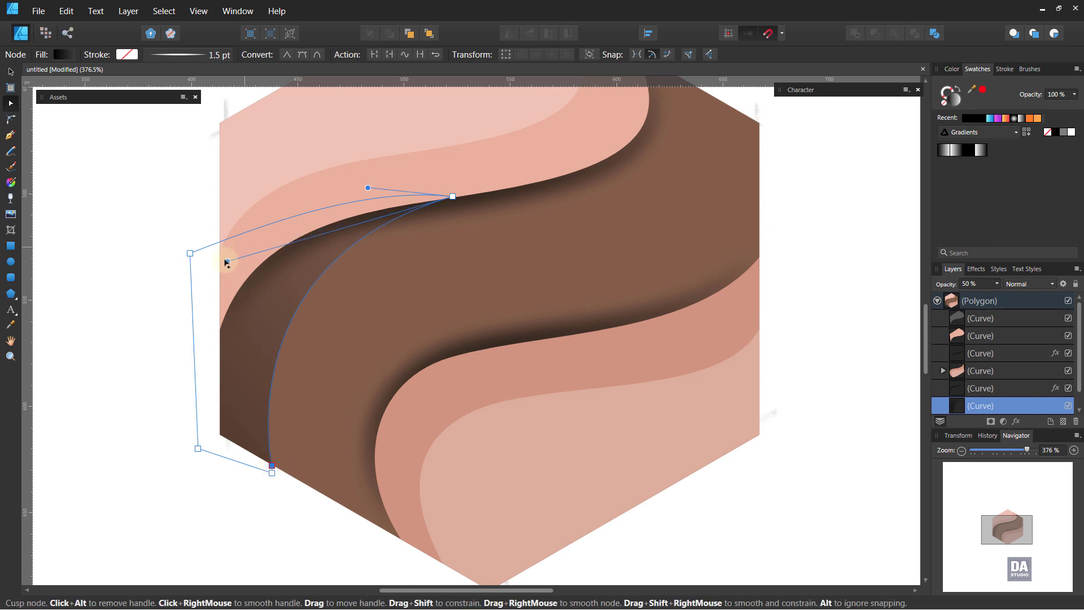
left_click(815, 331)
Draw a curve across the brown band from the hexagon's lower-left edge to its upper-right edge, with no fill and a black stroke.
scroll(384, 371, "down", 2)
left_click_drag(485, 403, 459, 399)
key("p")
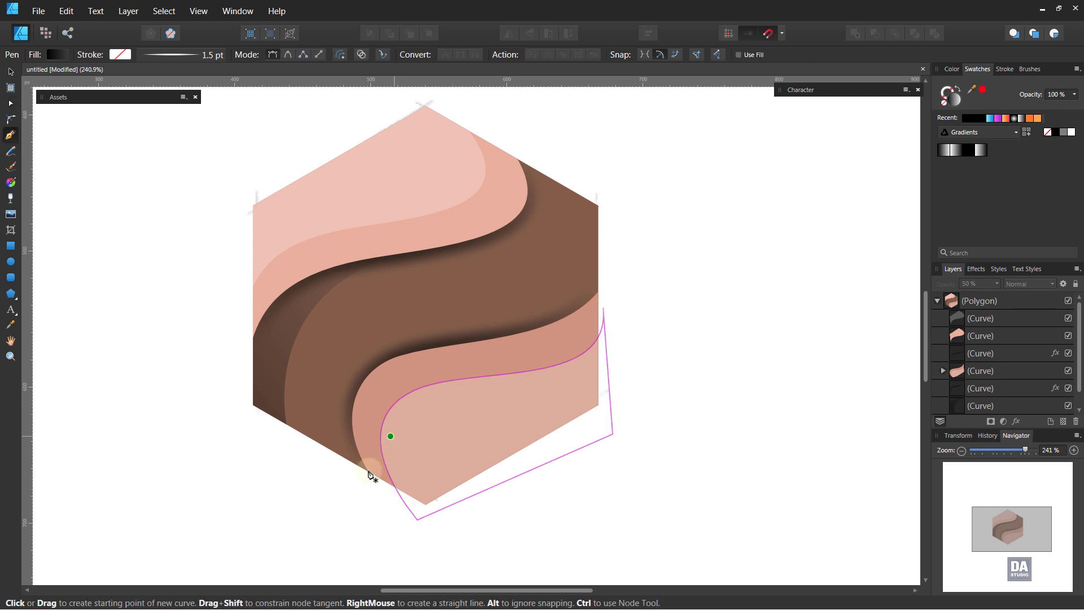
left_click(308, 442)
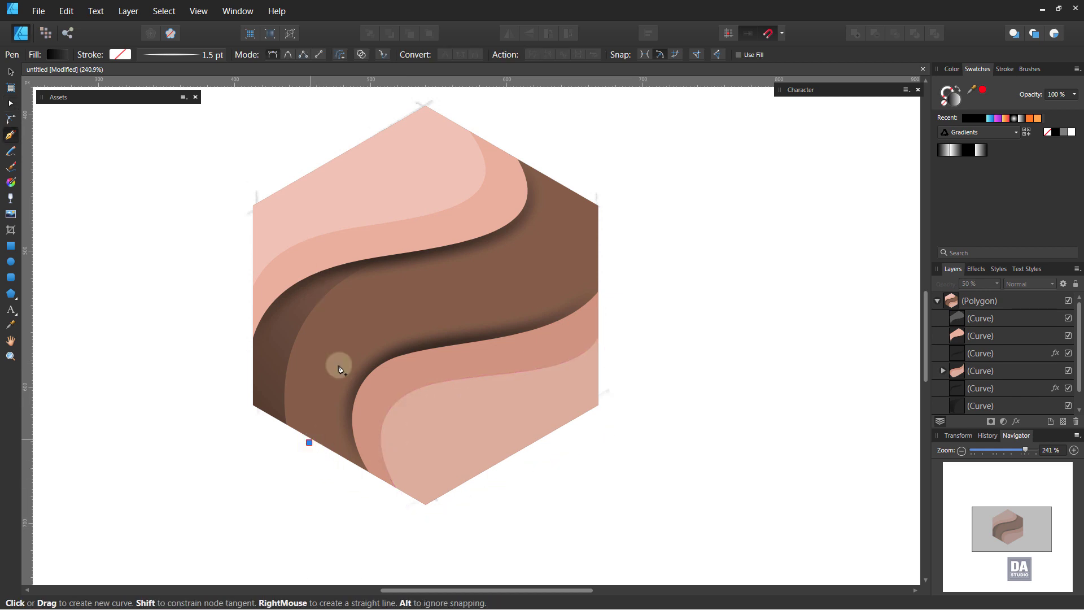
left_click(519, 152)
mouse_move(355, 380)
left_mouse_down()
mouse_move(303, 363)
mouse_move(284, 375)
left_mouse_up()
left_click(954, 100)
left_click(1048, 132)
left_click(1056, 133)
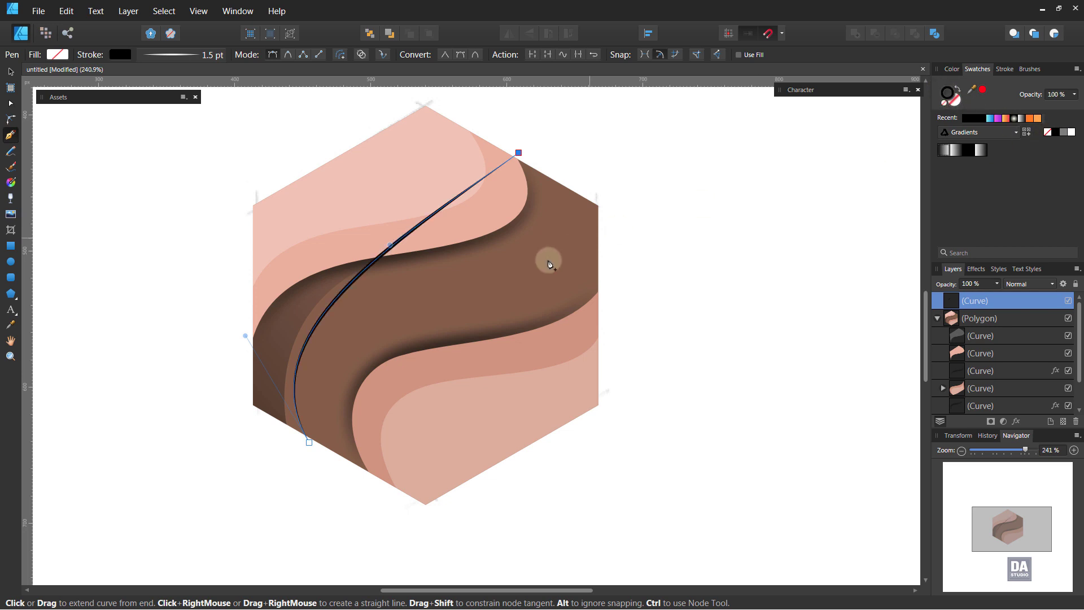
Bend the black curve into an S shape and place its upper end just outside the hexagon at the pink shape's tip.
scroll(472, 260, "up", 2)
left_click_drag(370, 243, 653, 334)
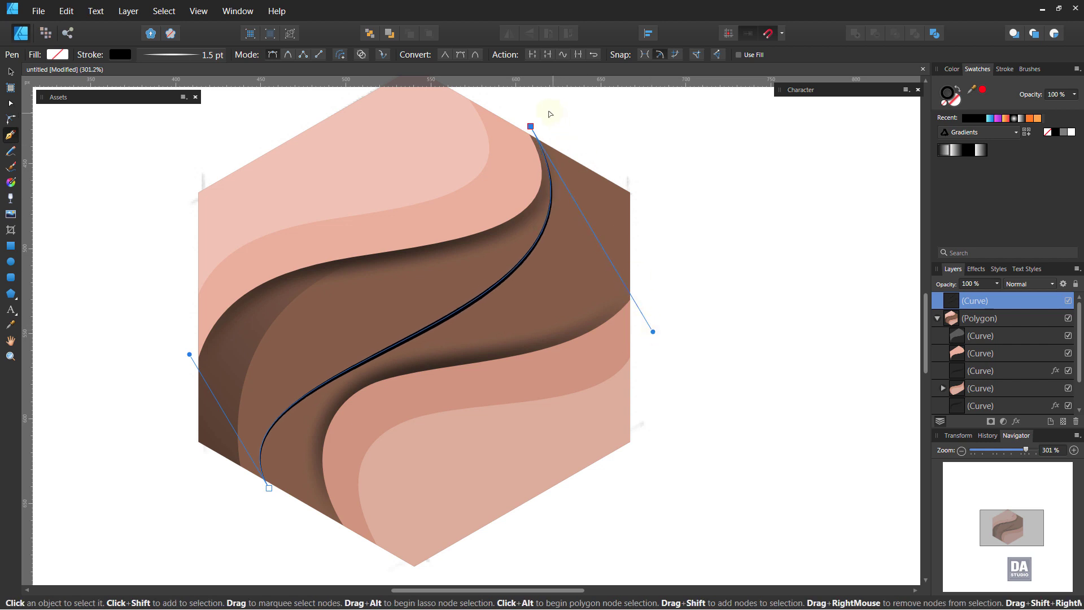
scroll(532, 117, "up", 6)
left_click_drag(530, 144, 518, 148)
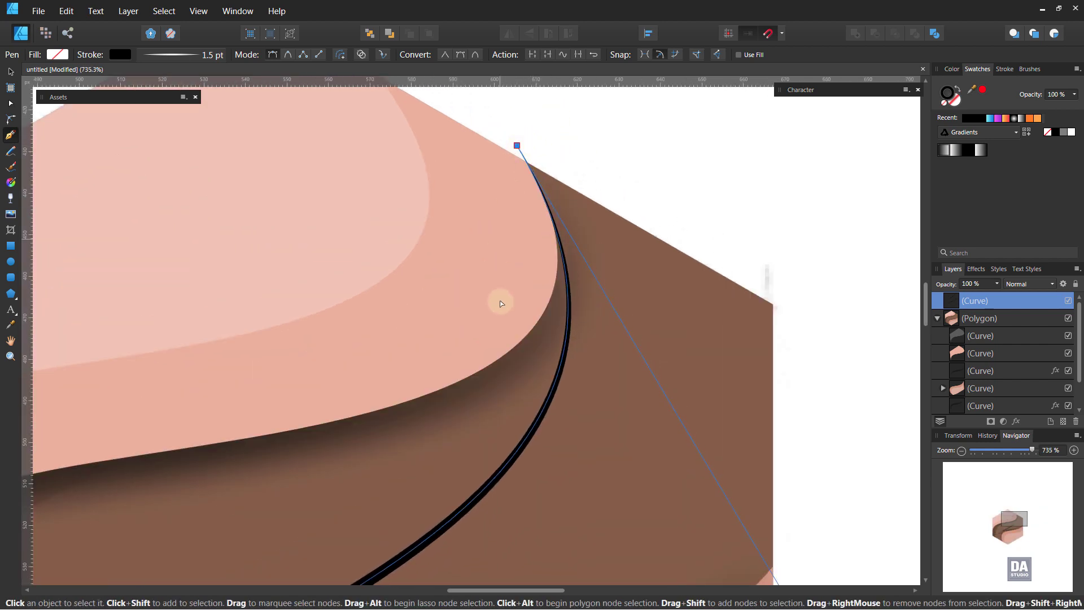
Add a node midway along the black curve and adjust the handles so it follows the brown band's S shape.
scroll(423, 438, "down", 7)
scroll(387, 472, "up", 1)
left_click(375, 431)
left_click_drag(375, 430, 334, 396)
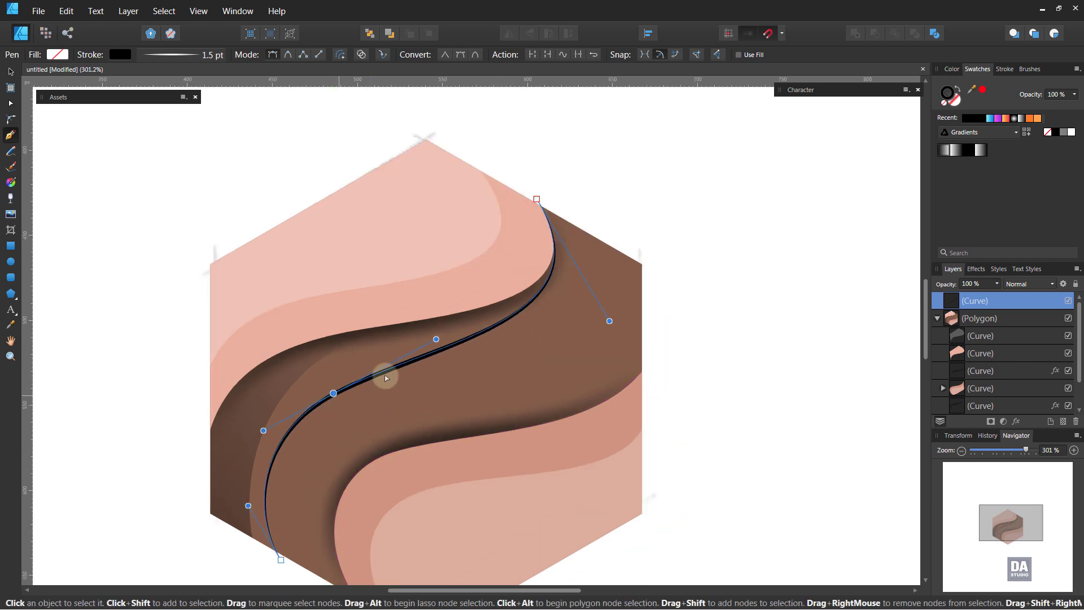
mouse_move(435, 339)
left_mouse_down()
mouse_move(453, 354)
mouse_move(442, 346)
left_mouse_up()
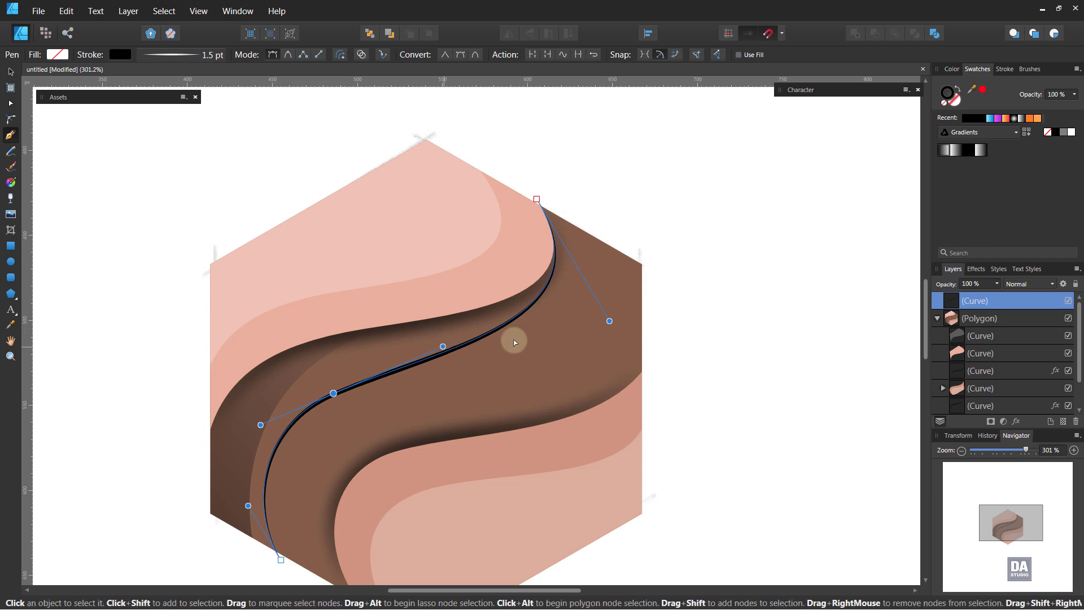
left_click_drag(610, 321, 618, 324)
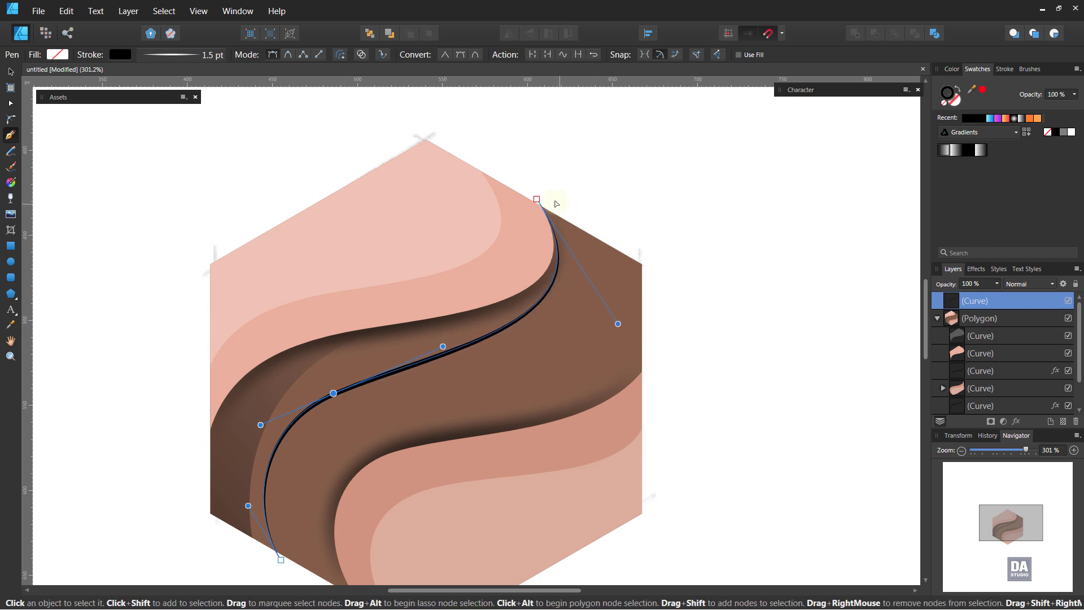
Close the black curve into a shape by adding straight segments outside the hexagon's right side and lower point back to the lower-left end.
left_click(536, 200)
left_click(660, 268)
left_click_drag(688, 448, 721, 332)
left_click(691, 423)
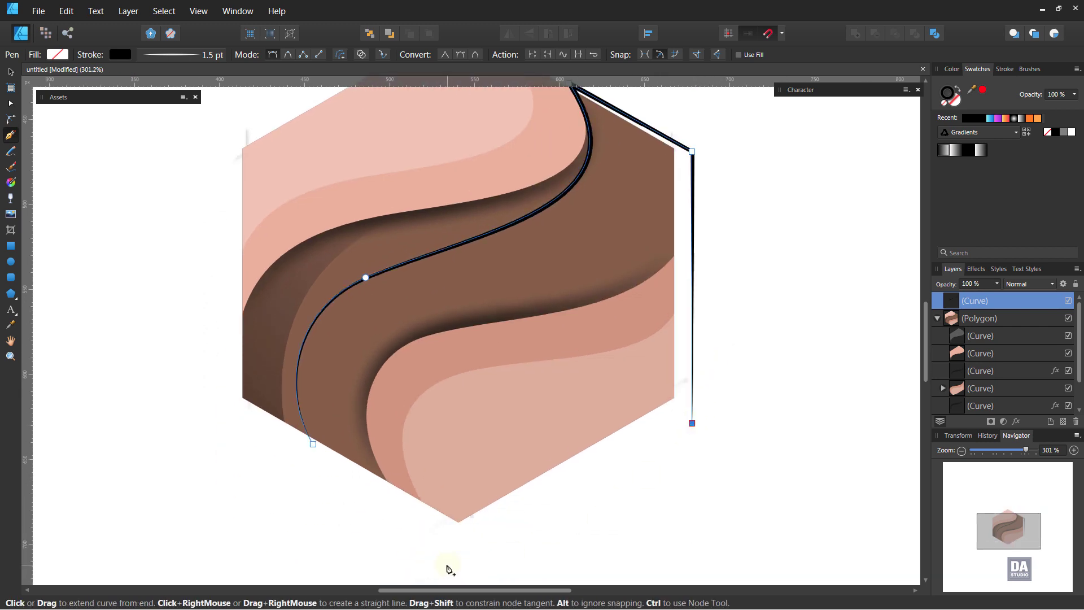
left_click(447, 564)
left_click(313, 444)
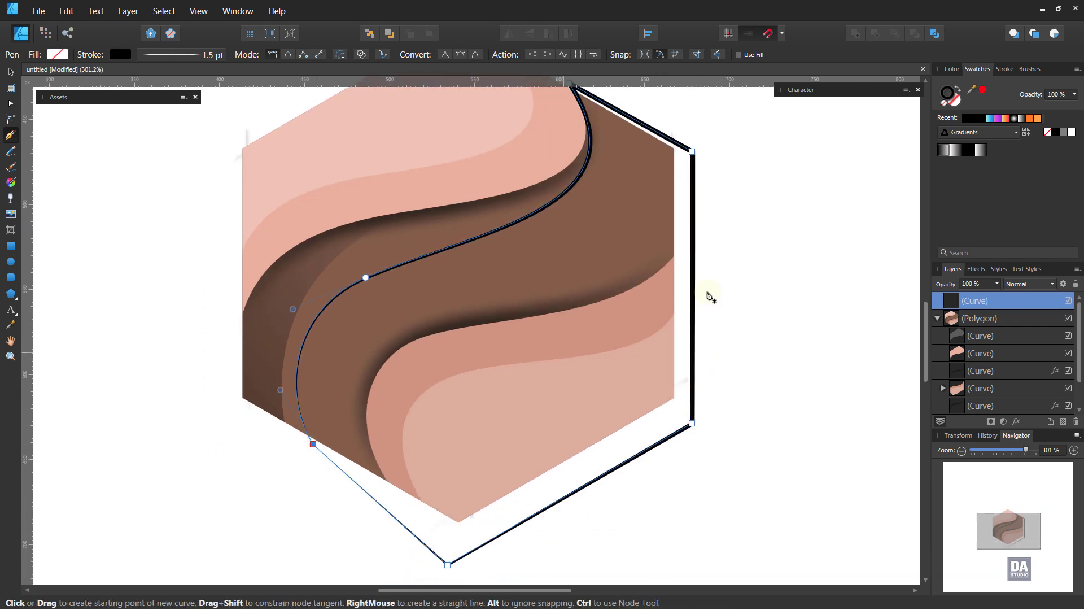
Fill the closed shape with the white-to-transparent linear gradient, without stroke, running from white beyond the hexagon's right side to transparent at its lower left.
left_click(958, 93)
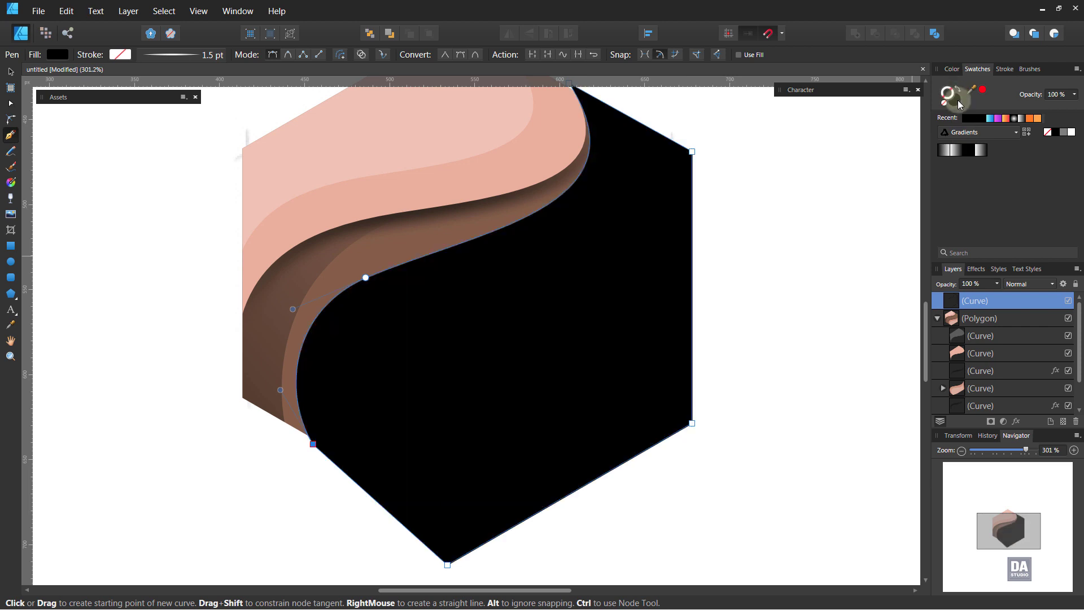
left_click(980, 153)
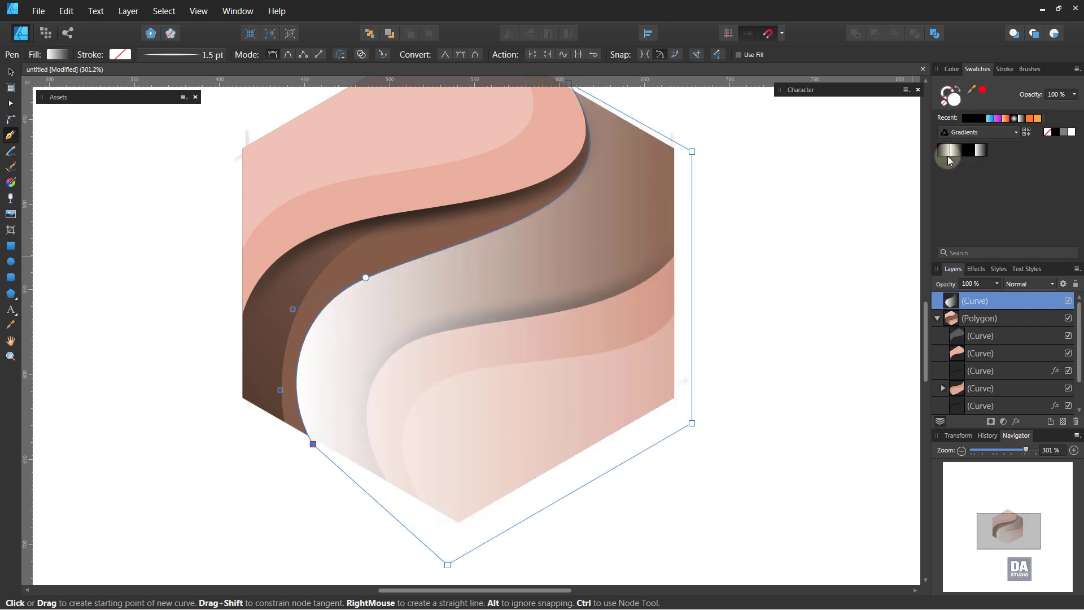
key("g")
left_click_drag(208, 436, 810, 382)
left_click_drag(832, 342, 182, 427)
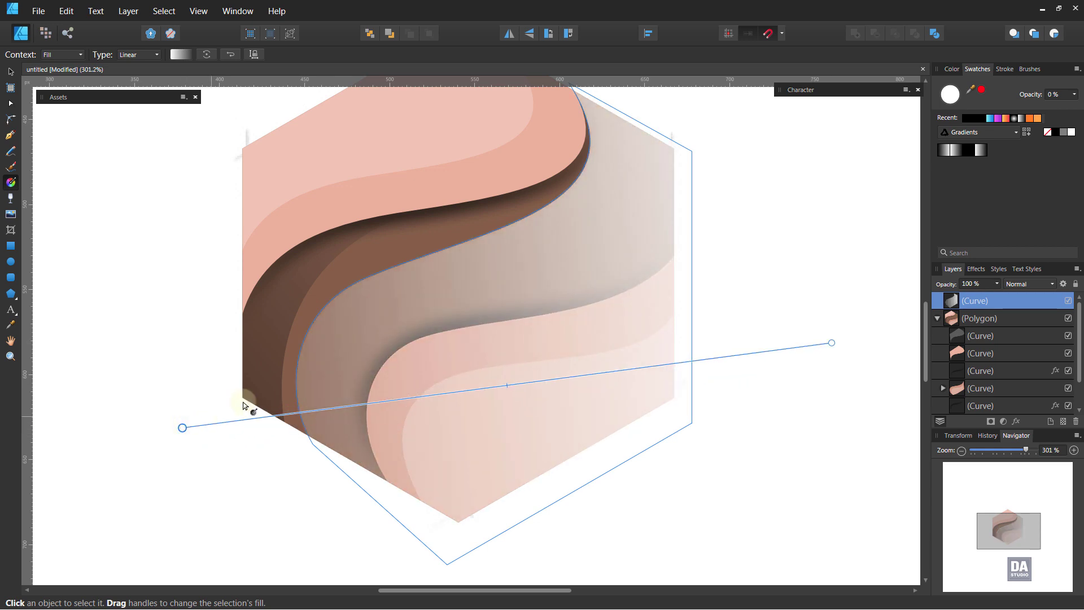
Clip the gradient shape inside the hexagon behind its other curves and set the shape's opacity to 25 %.
scroll(997, 327, "down", 2)
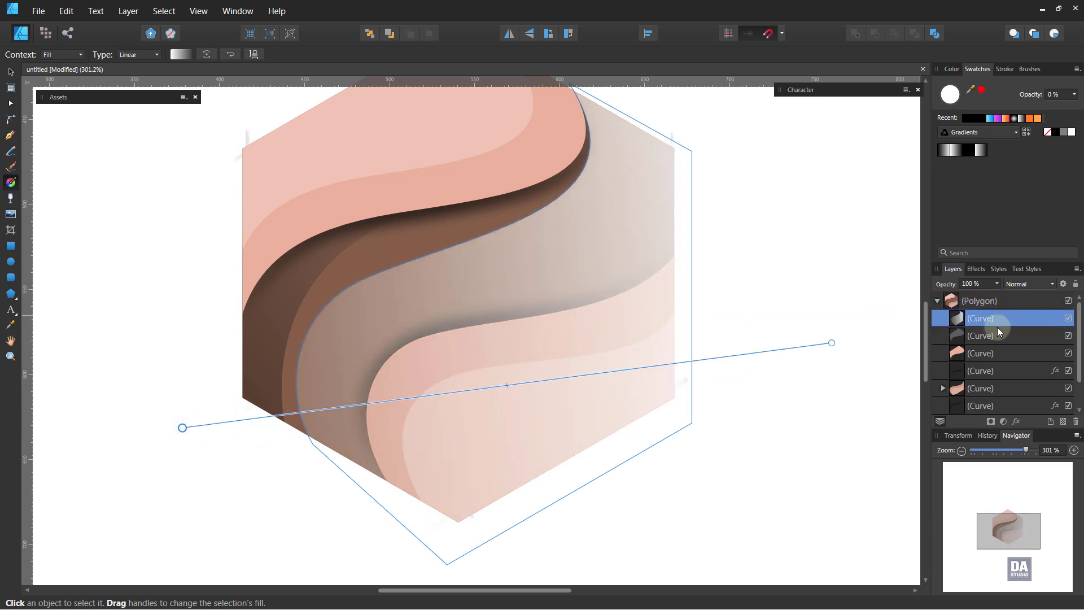
key("ctrl+shift+bracketleft")
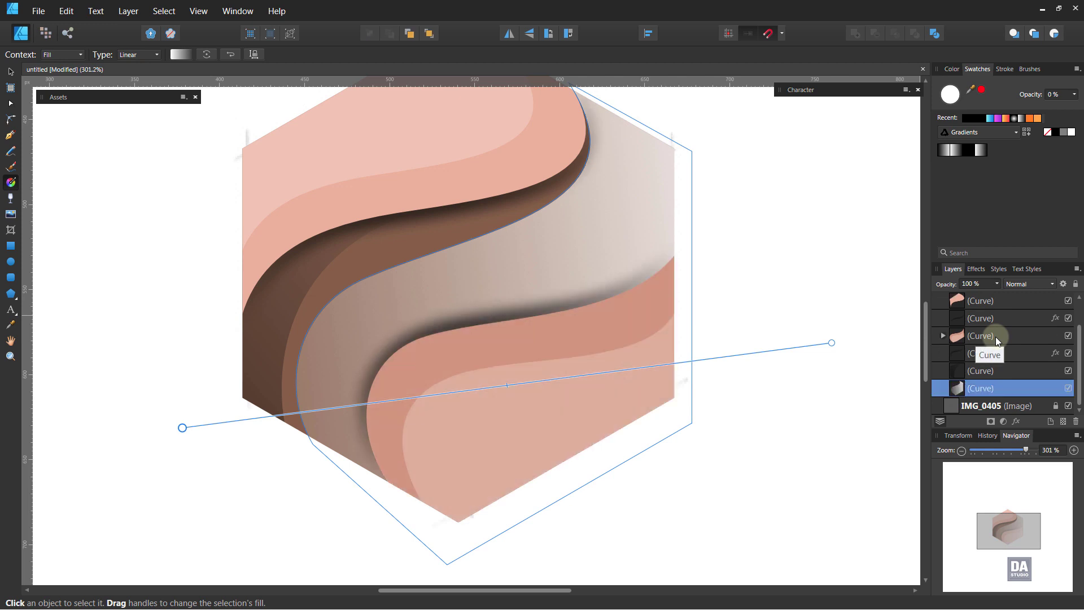
key("v")
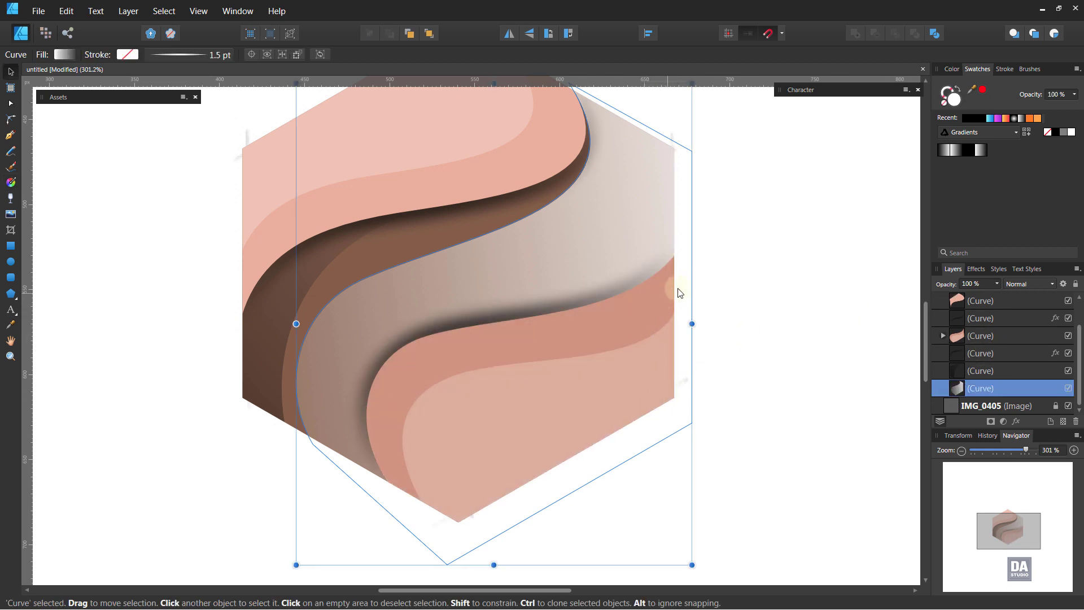
left_click(996, 283)
left_click_drag(999, 294, 939, 297)
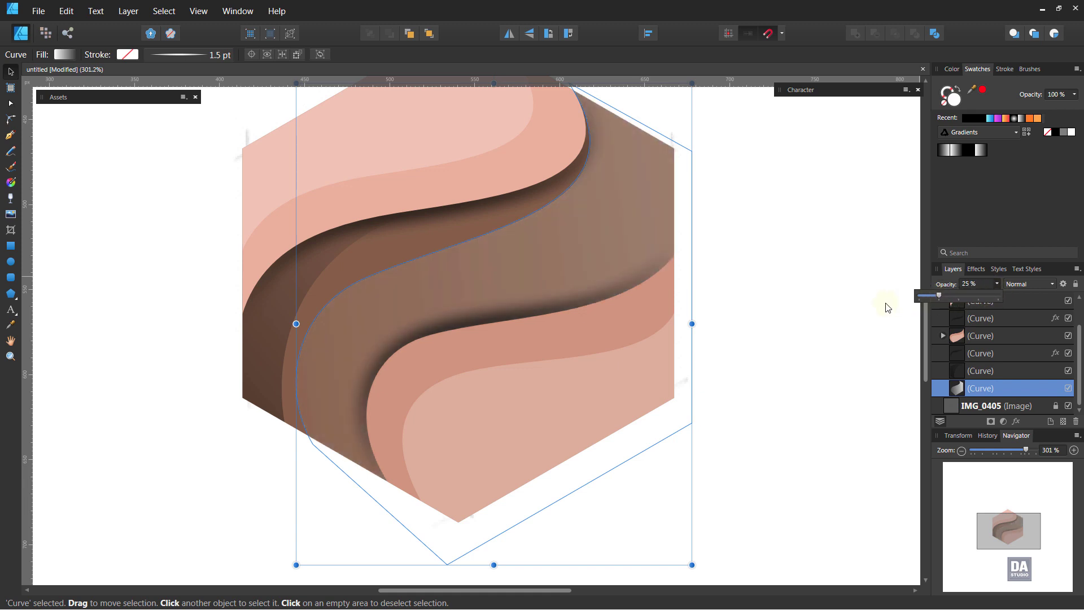
left_click(789, 307)
scroll(449, 315, "down", 3)
scroll(506, 315, "up", 2)
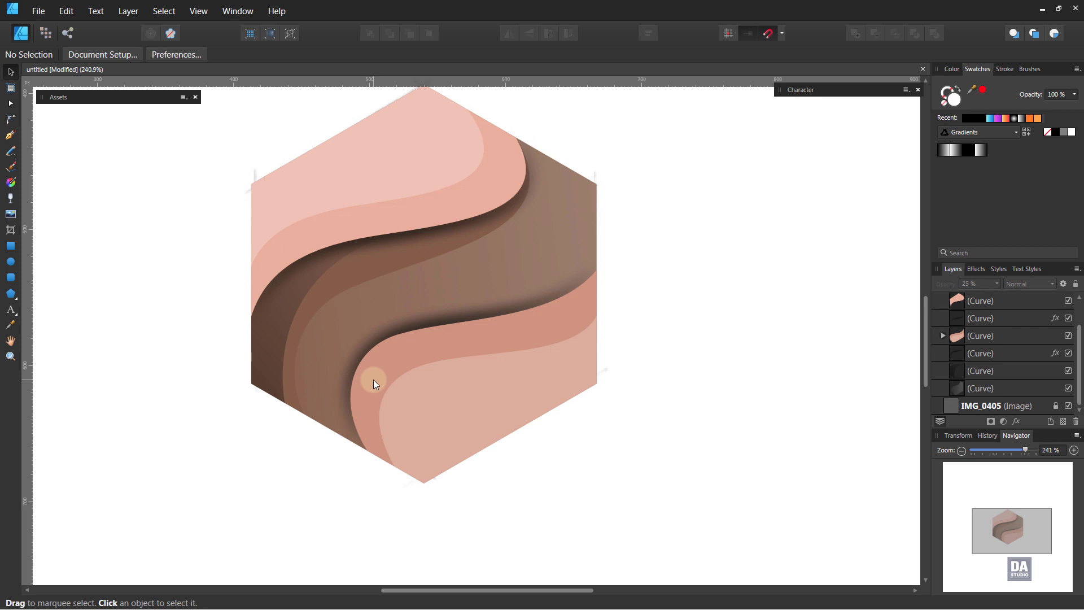
Draw a second curve from below the hexagon's lower-left edge to the pink shape's tip and bend it into an S.
key("p")
left_click(327, 442)
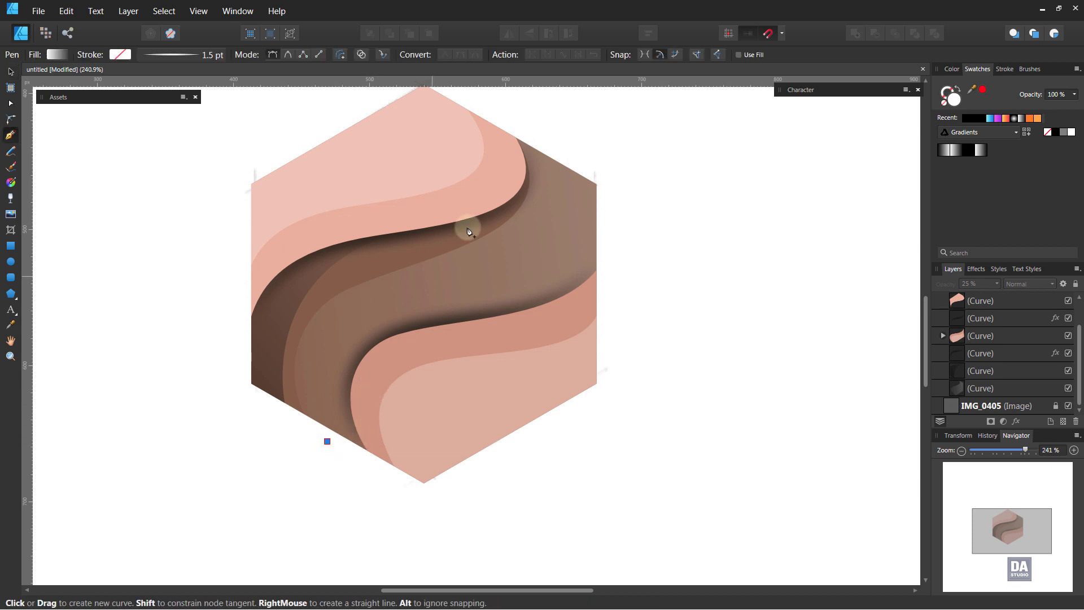
left_click(517, 138)
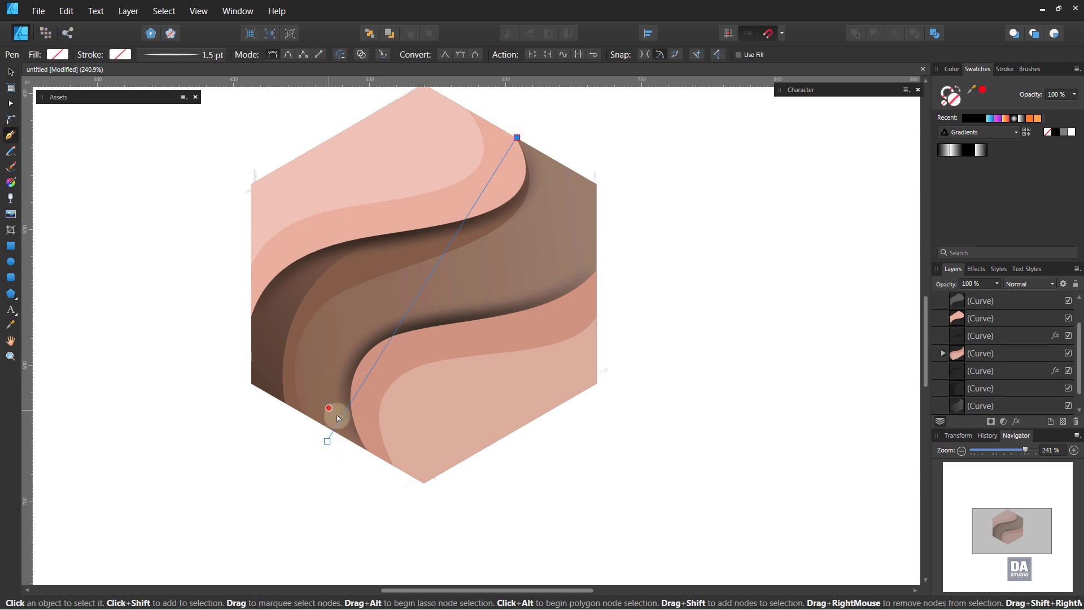
left_click_drag(351, 403, 295, 407)
left_click_drag(327, 441, 342, 454)
left_click_drag(280, 358, 252, 343)
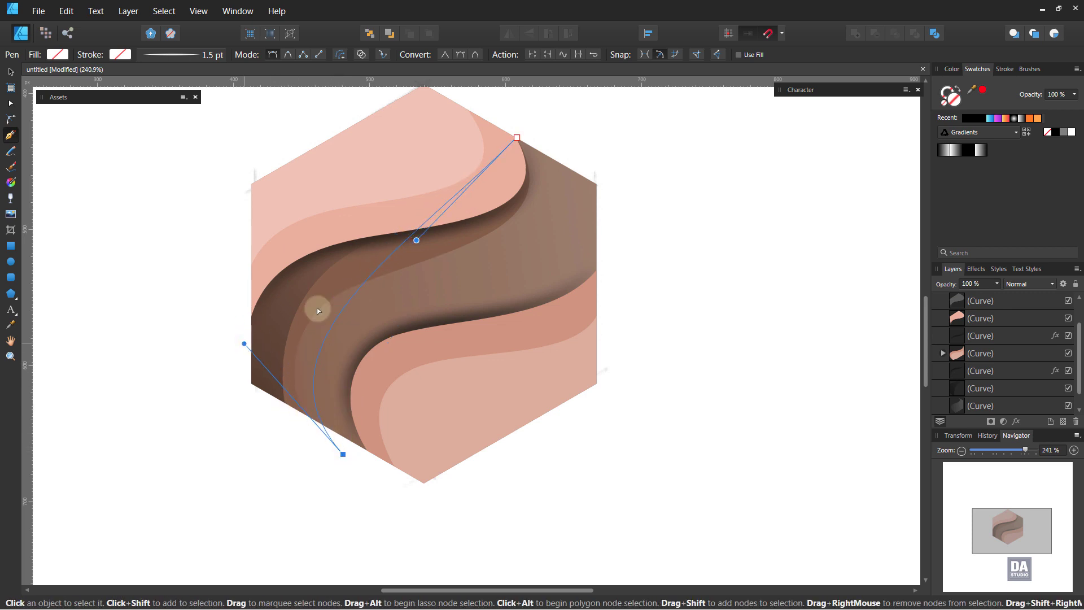
left_click_drag(418, 238, 655, 284)
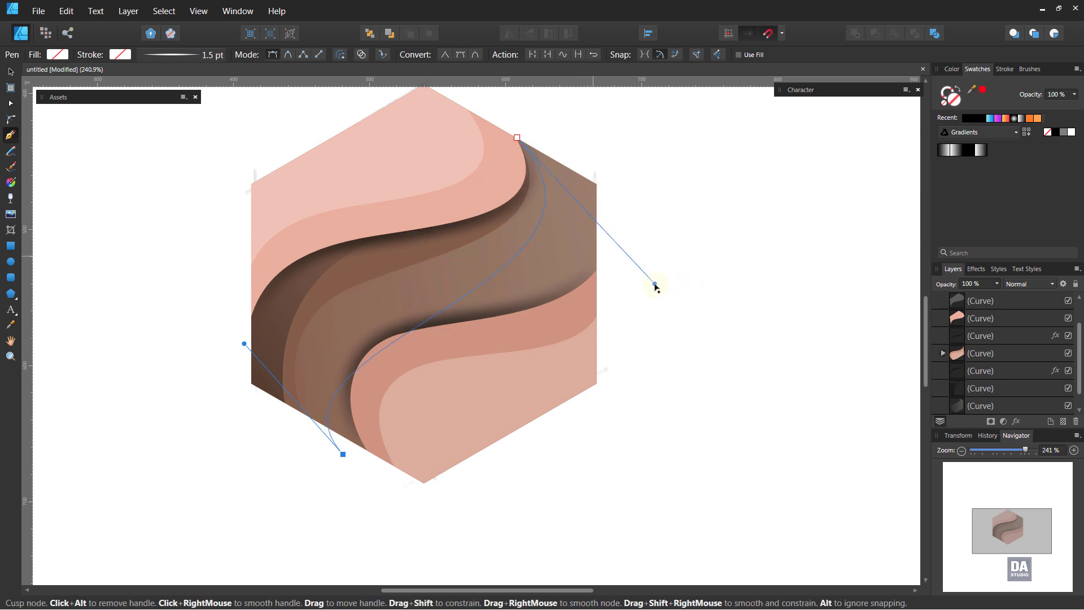
Add a node midway along the second curve and adjust its nodes and handles to follow the brown band's S shape.
left_click(337, 326)
left_click_drag(343, 331, 343, 333)
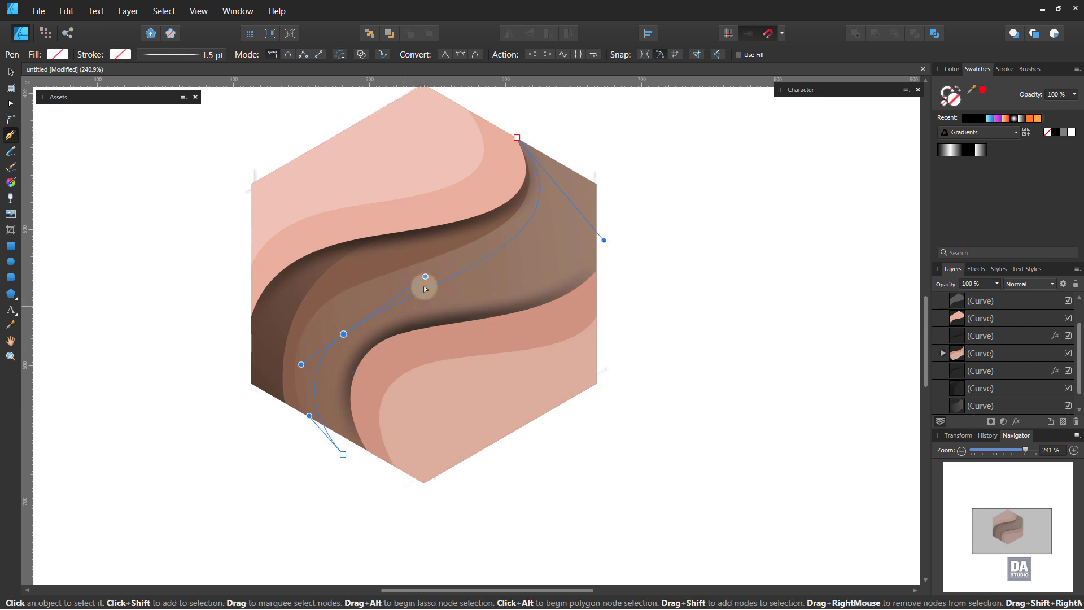
left_click_drag(420, 267, 402, 286)
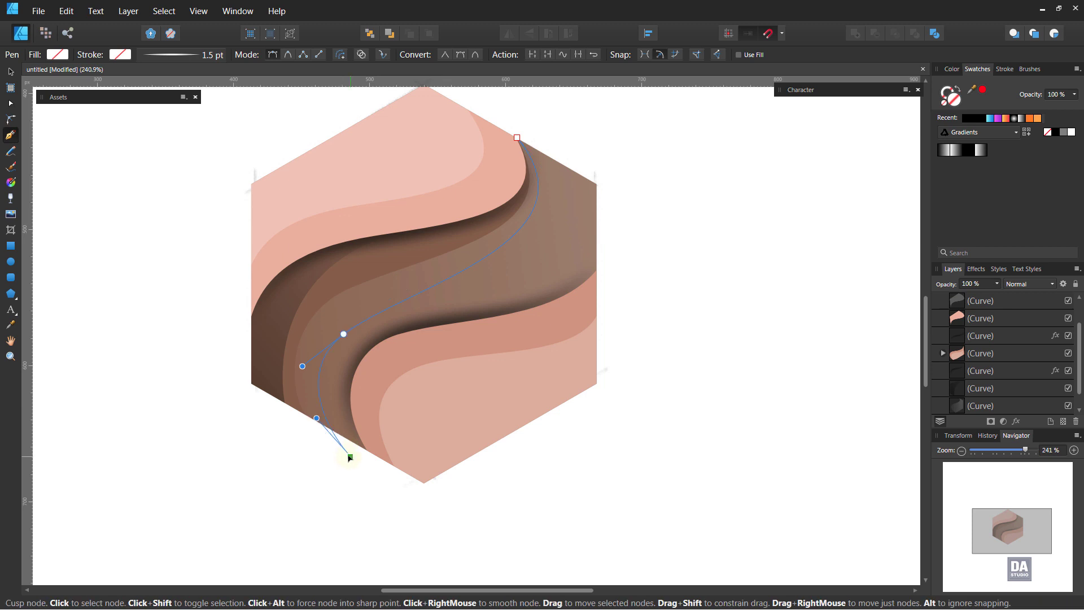
left_click_drag(517, 137, 603, 243)
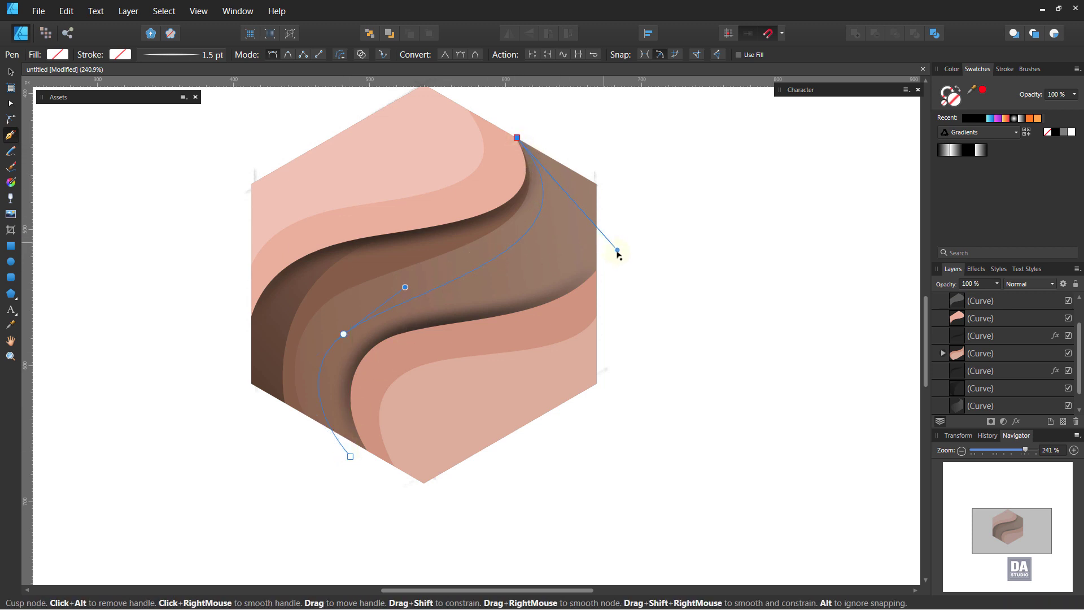
left_click_drag(404, 287, 400, 278)
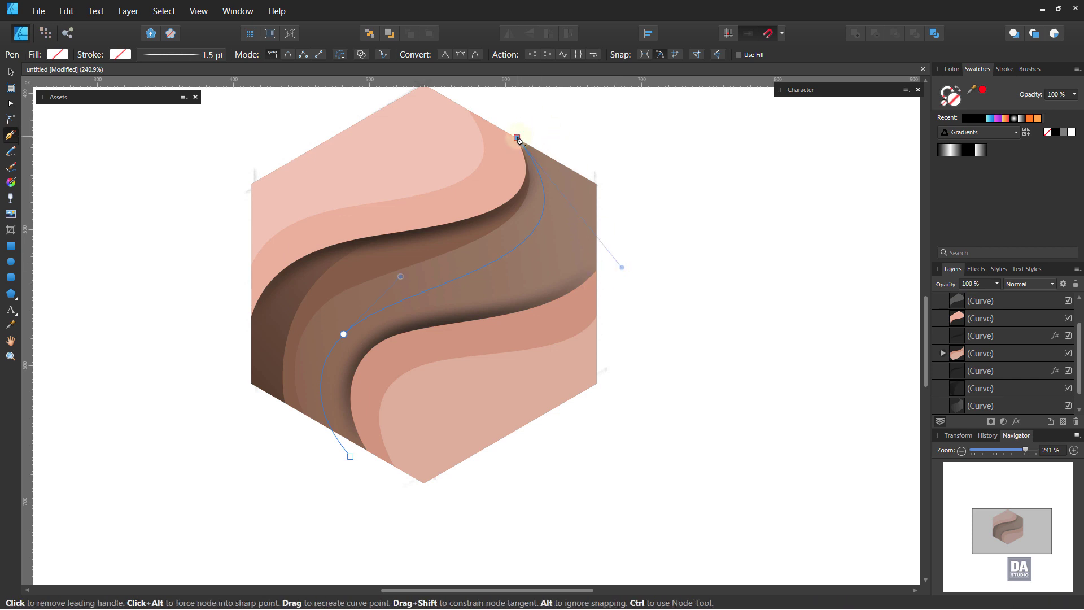
Close the second curve with straight segments running outside the hexagon's right side and lower point.
left_click(611, 190)
left_click(611, 419)
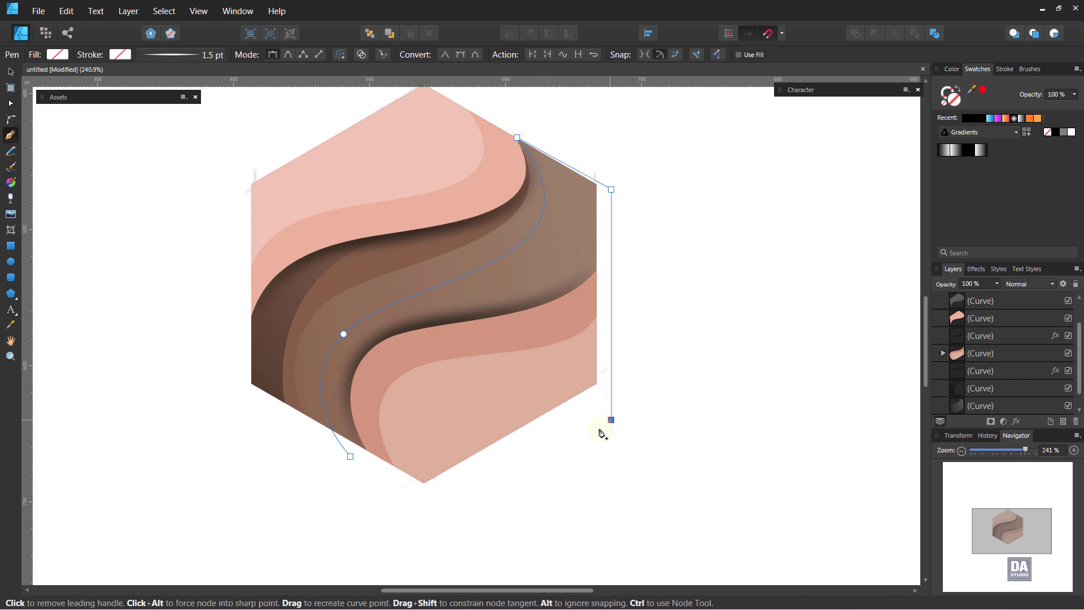
left_click(432, 517)
left_click(350, 456)
Fill the second closed shape with the white-to-transparent gradient and set its opacity to 25 %.
left_click(980, 150)
left_click(996, 284)
left_click_drag(996, 292, 939, 295)
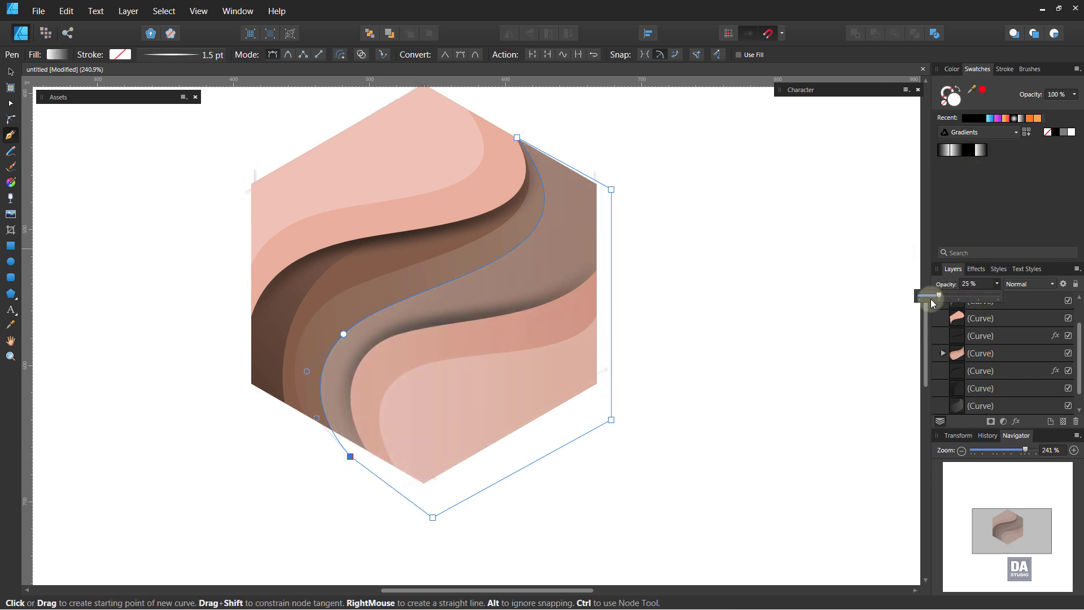
Place the second gradient shape inside the hexagon behind all its other curves, and deselect it.
left_click(10, 72)
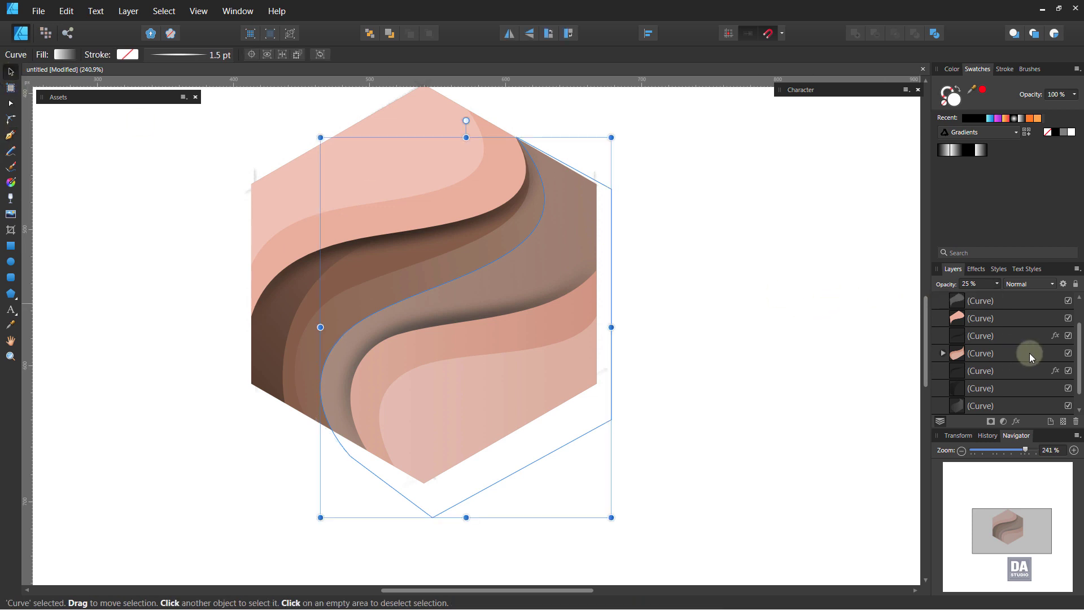
scroll(1024, 339, "up", 2)
left_click_drag(1024, 314, 1010, 331)
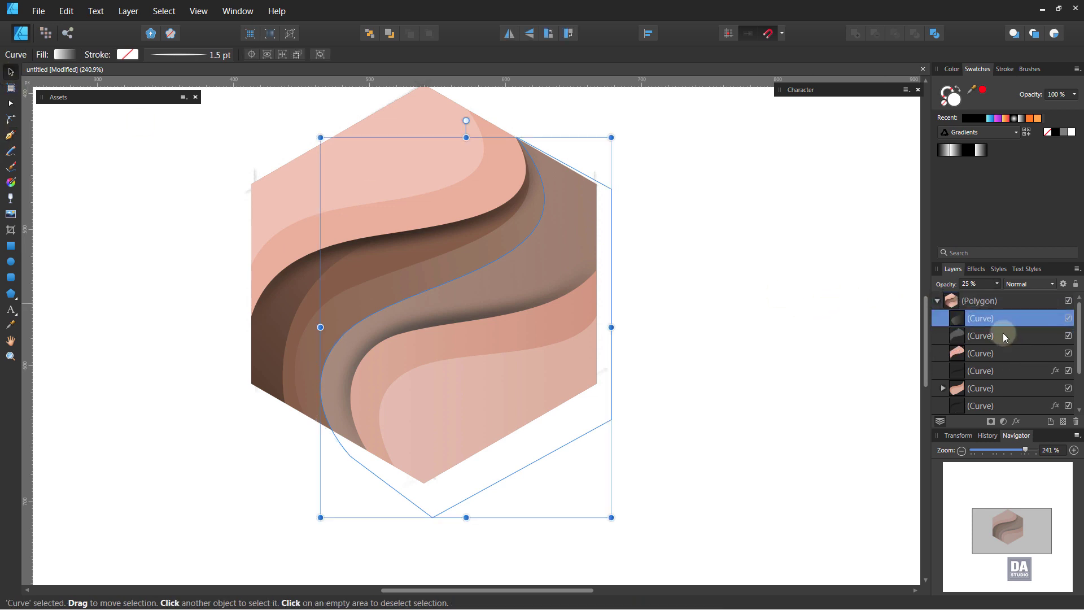
key("ctrl+shift+bracketleft")
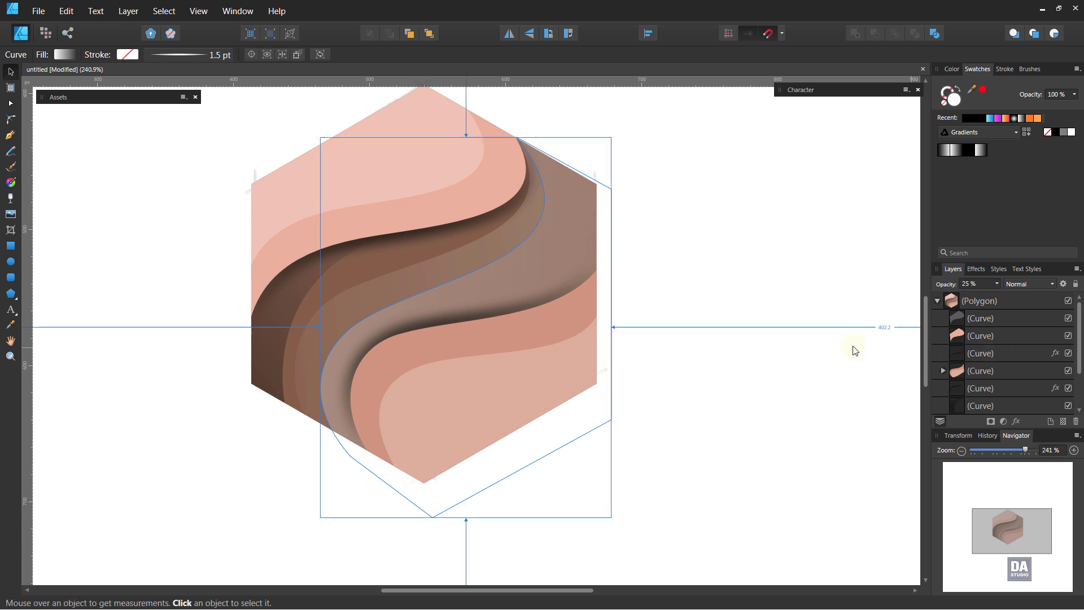
key("p")
key("v")
left_click(676, 335)
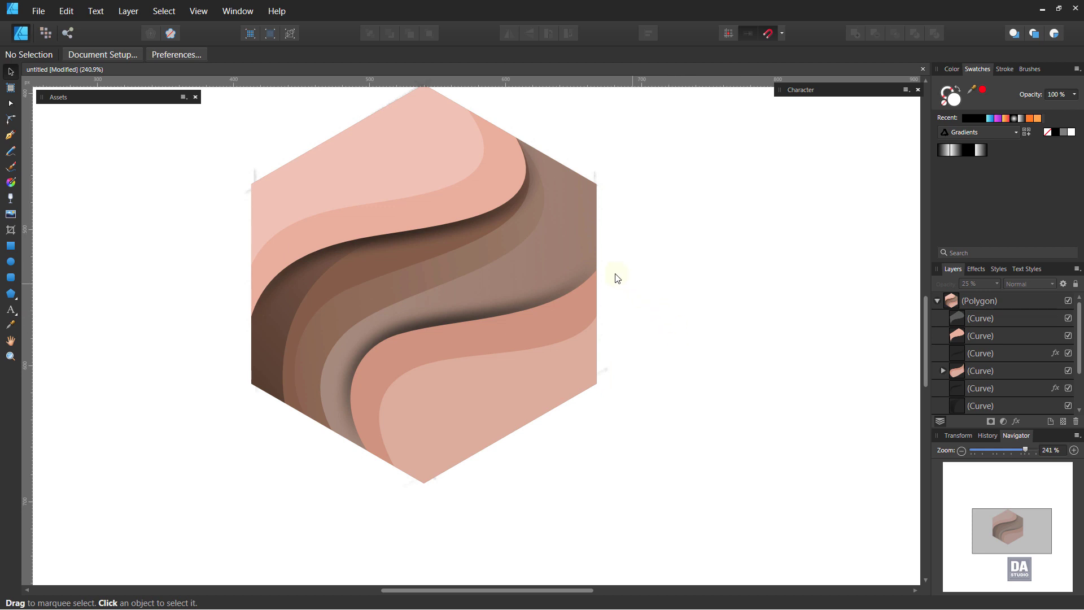
Redirect the second shape's gradient so it fades out towards the hexagon's lower-left edge, and deselect the shape.
left_click(571, 266)
key("g")
left_click_drag(320, 327, 225, 445)
left_click(745, 408)
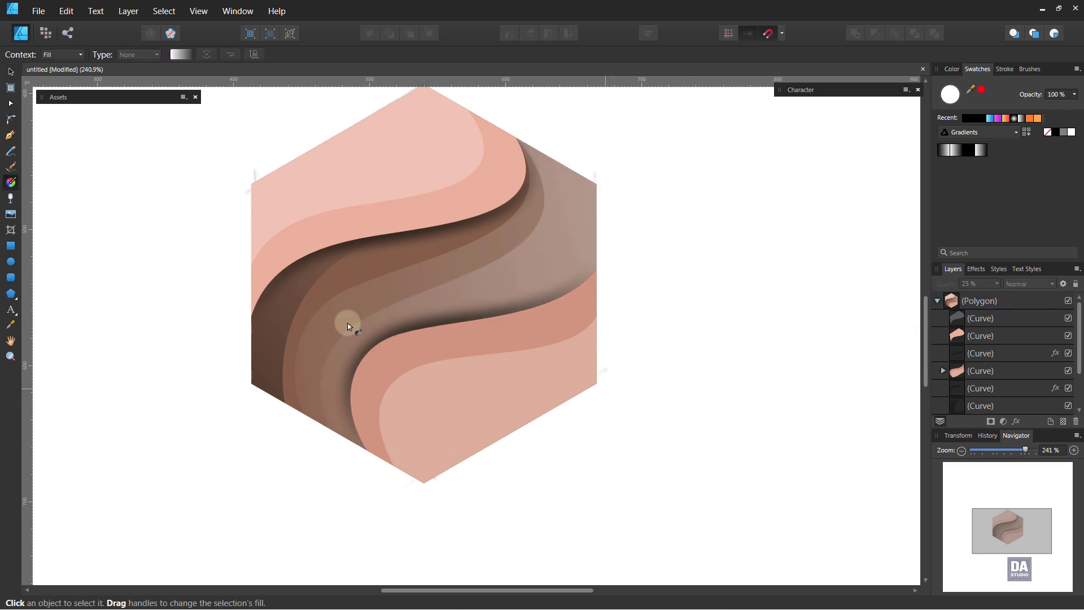
left_click(10, 71)
left_click_drag(743, 246, 753, 283)
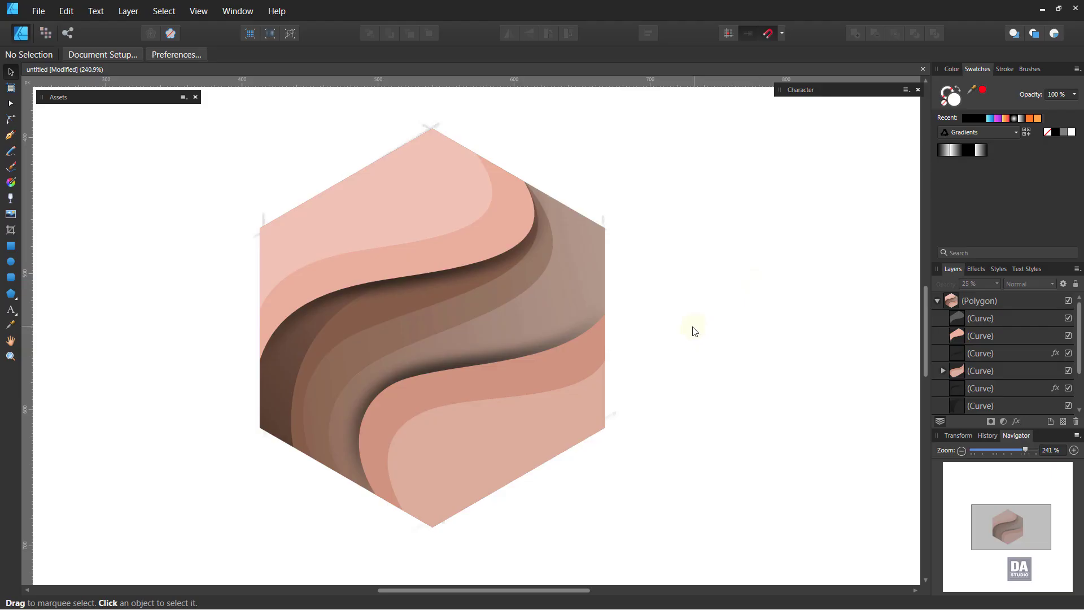
left_click_drag(450, 319, 504, 325)
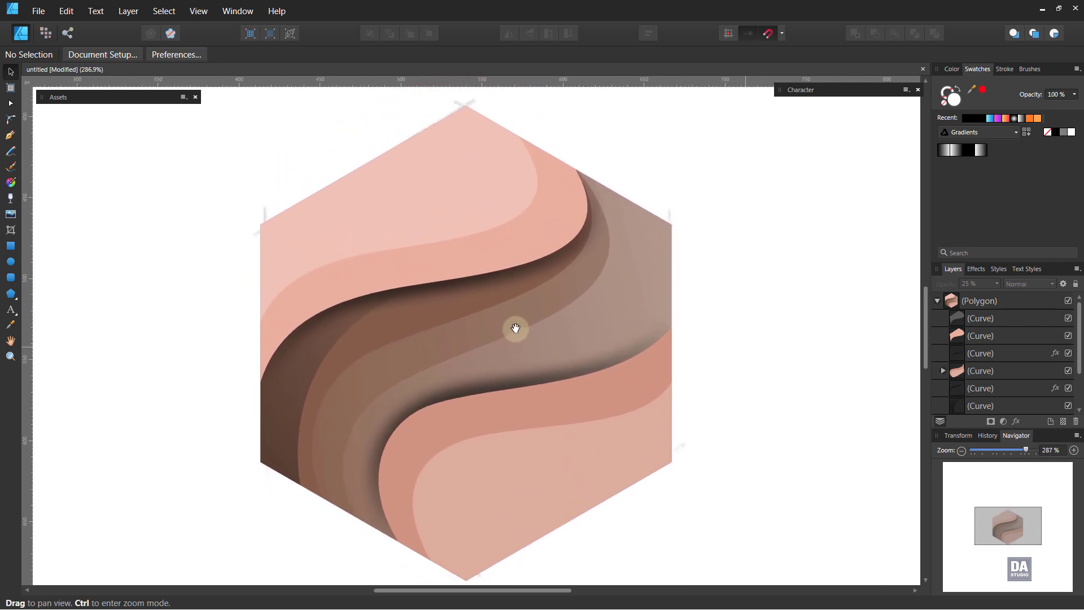
Give the upper pink shape a linear gradient fill and set its first stop to magenta pink (H 323, S 86, L 55).
left_click(968, 334)
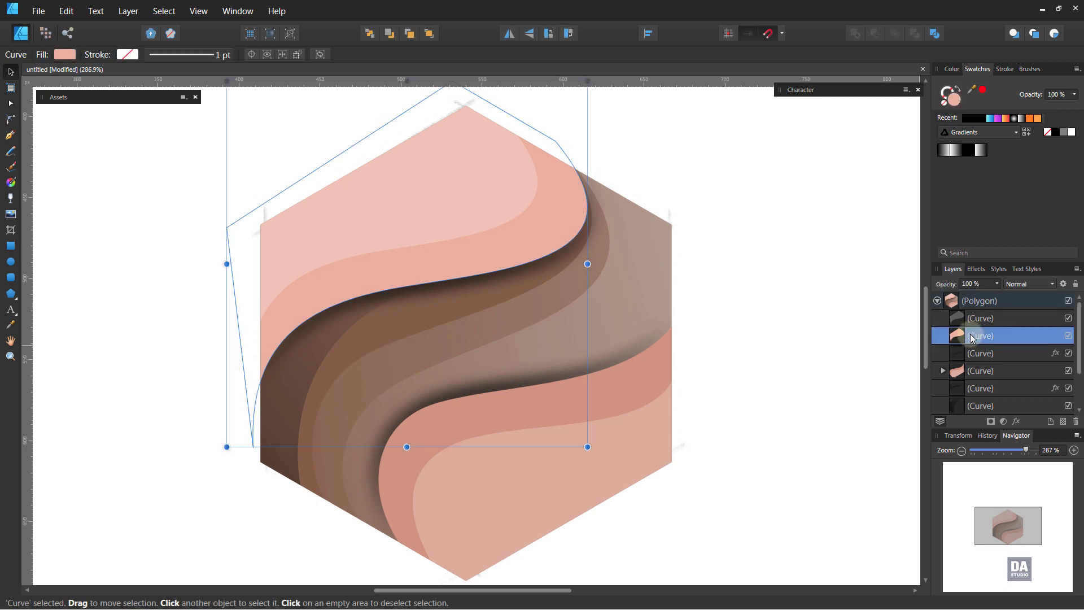
left_click(62, 54)
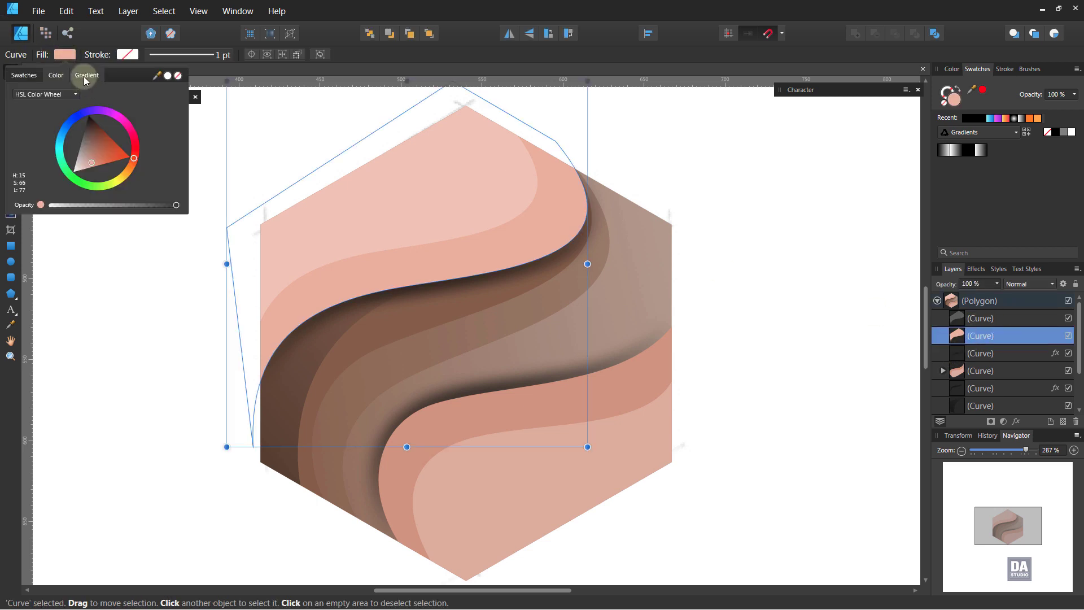
left_click(85, 78)
left_click(12, 104)
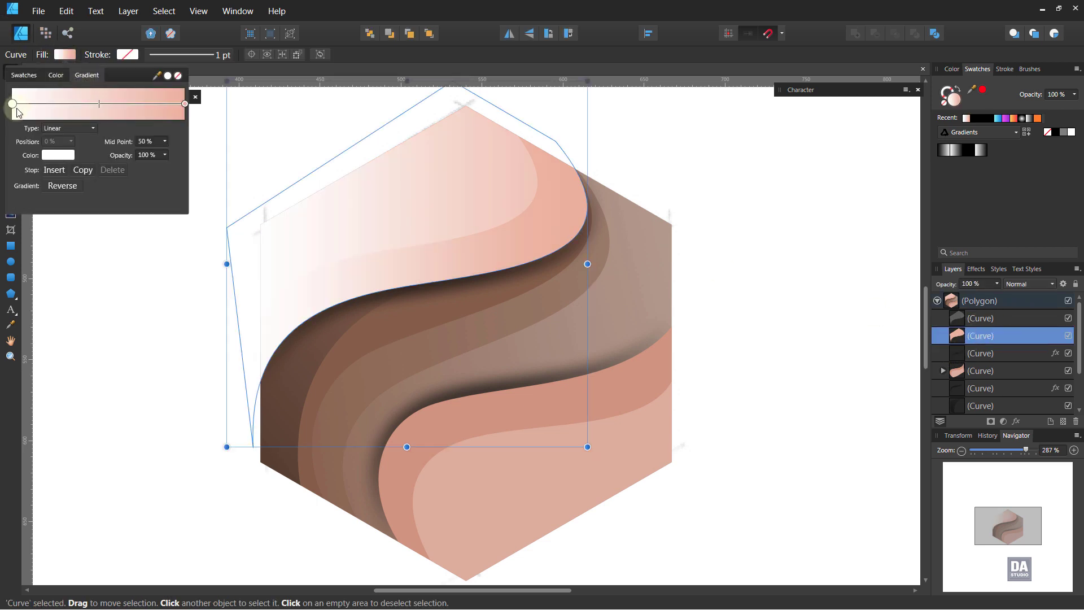
left_click(55, 158)
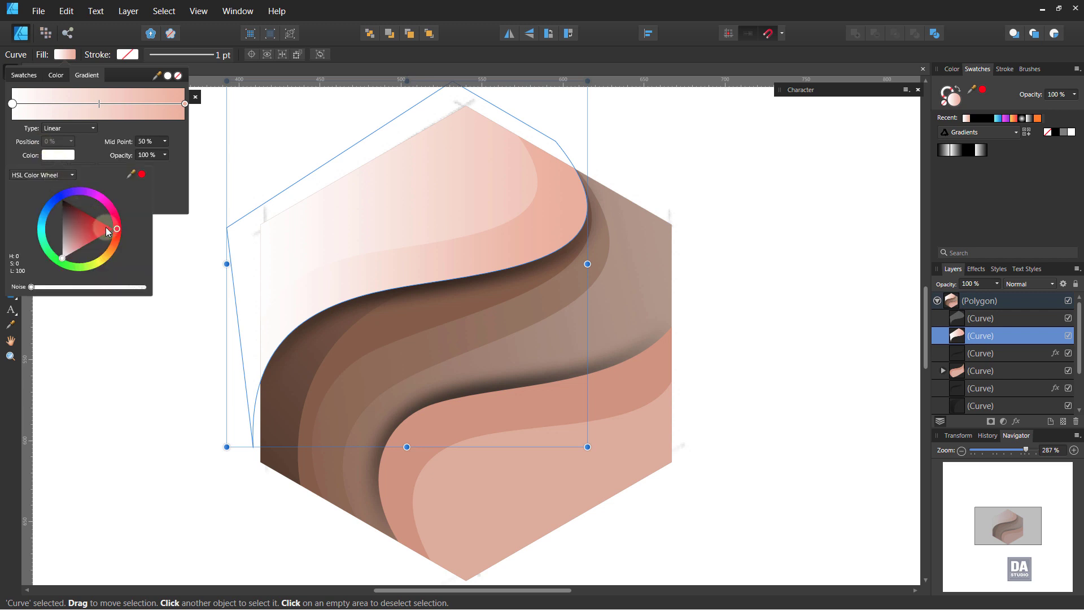
mouse_move(116, 229)
left_mouse_down()
mouse_move(106, 188)
mouse_move(123, 201)
mouse_move(103, 218)
left_mouse_up()
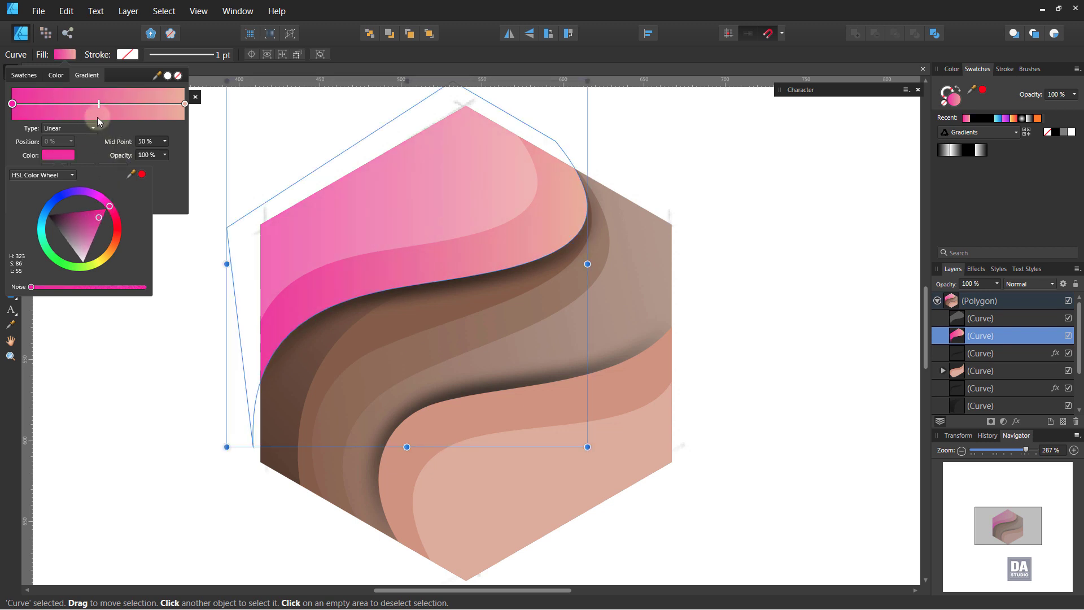
Add a middle gradient stop at 54 % and colour it orange (H 24, S 78, L 68).
left_click(99, 115)
left_click_drag(103, 104, 106, 103)
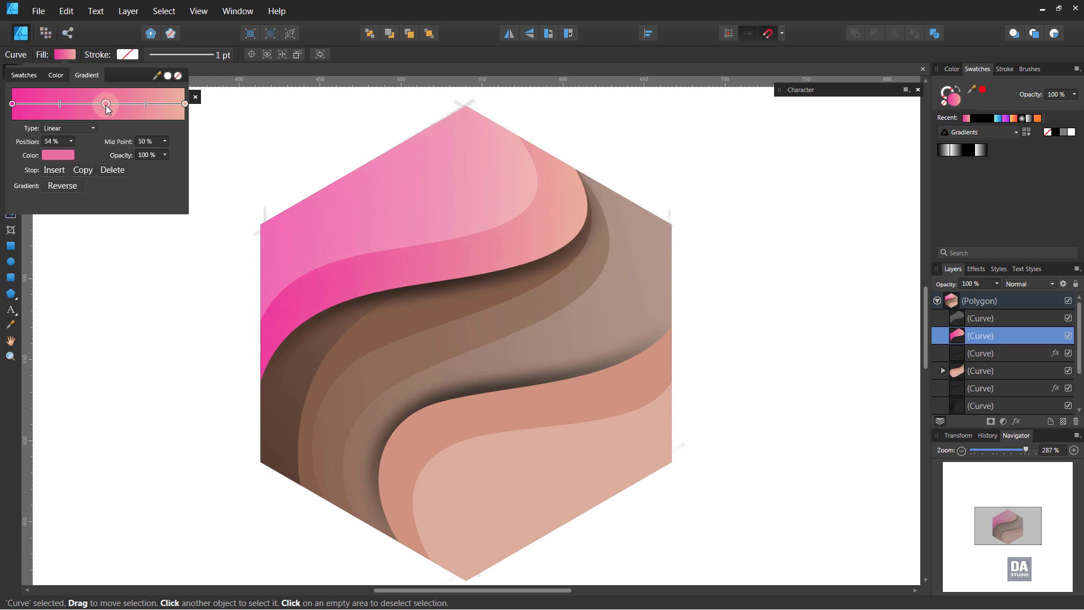
left_click(67, 155)
left_click_drag(115, 215, 127, 248)
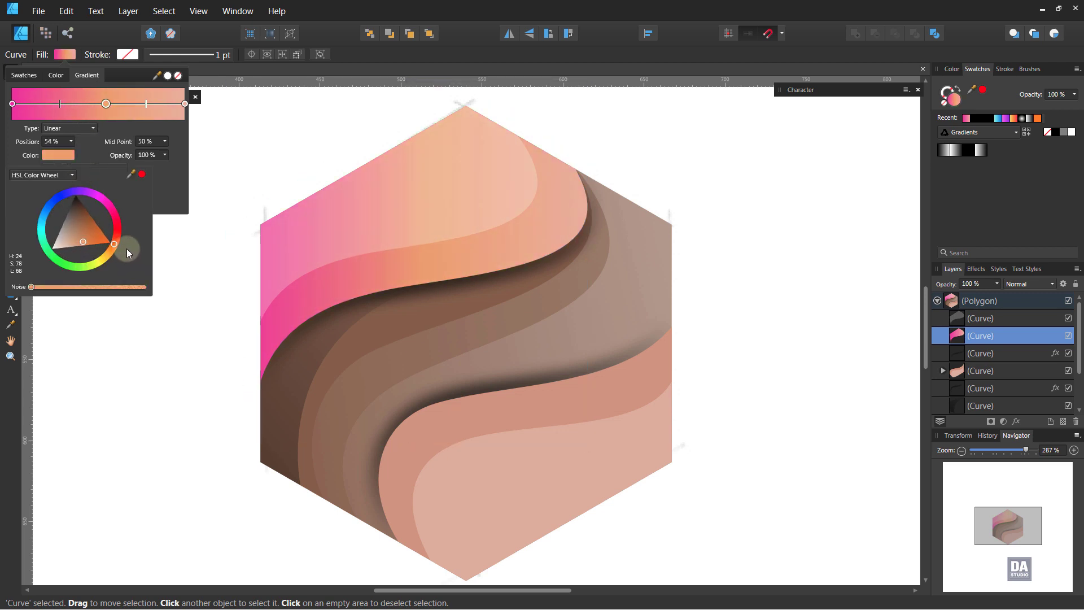
Colour the upper shape's last gradient stop yellow (H 56, S 86, L 72).
left_click(184, 104)
left_click(184, 104)
left_click(68, 156)
left_click_drag(115, 237, 73, 242)
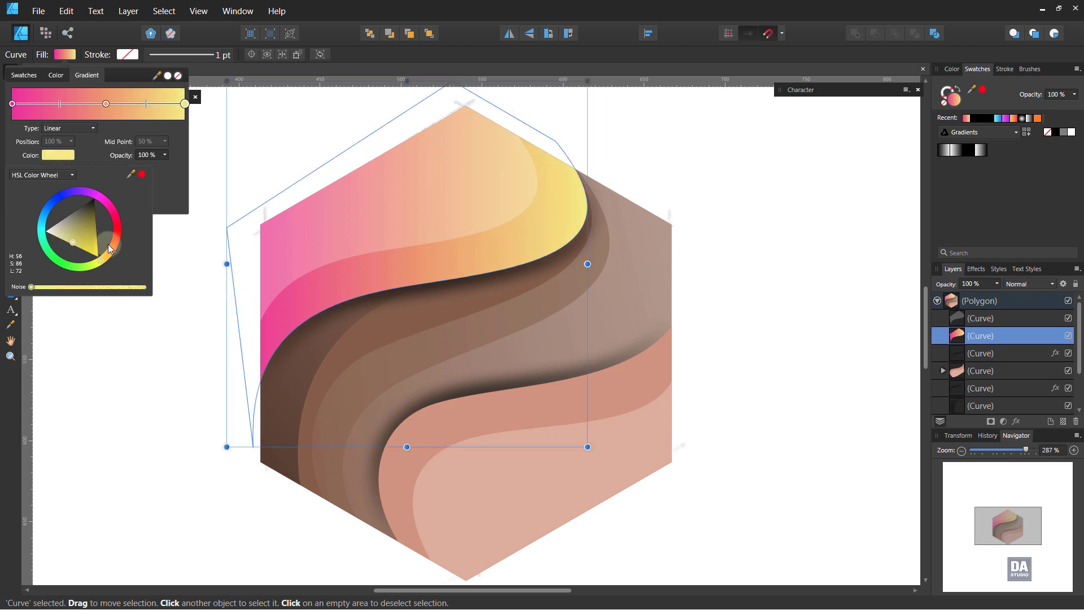
Tilt the upper shape's gradient slightly by raising both ends, and shift its first midpoint towards the pink stop.
left_click(161, 195)
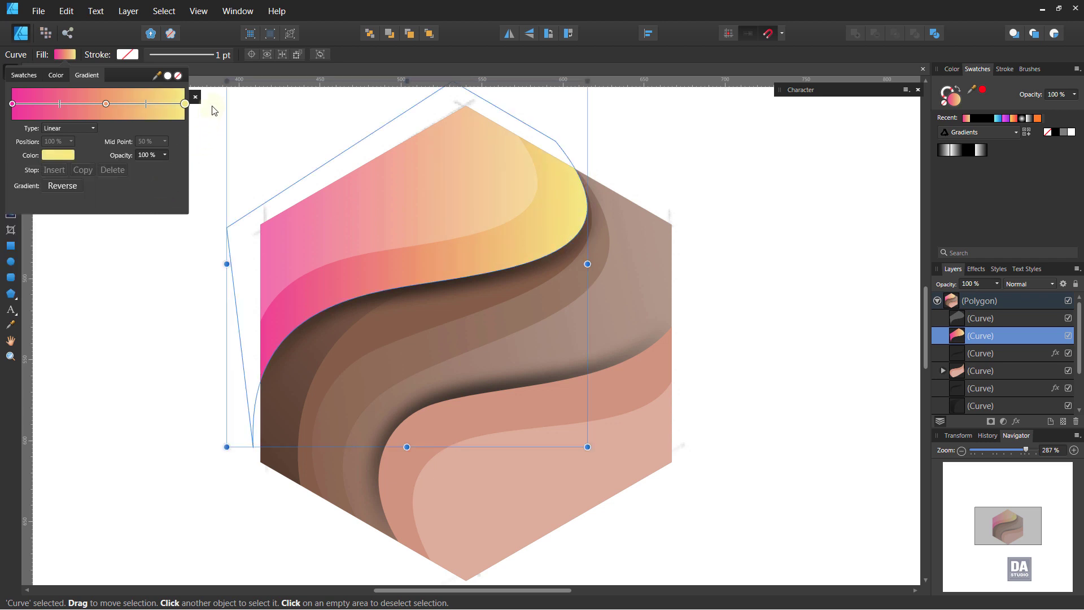
left_click(333, 55)
key("g")
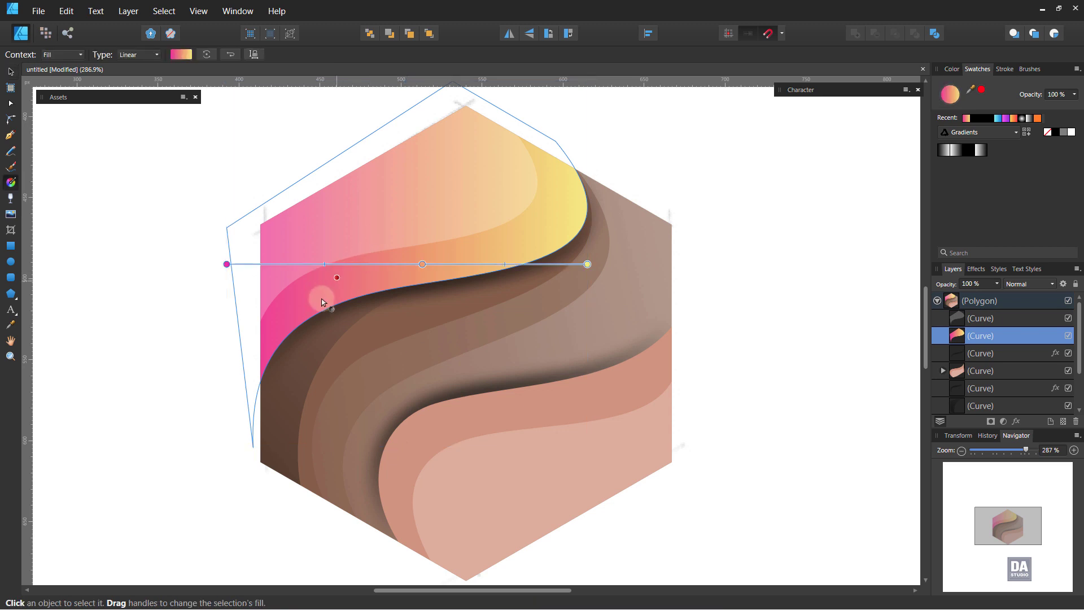
left_click_drag(226, 264, 214, 220)
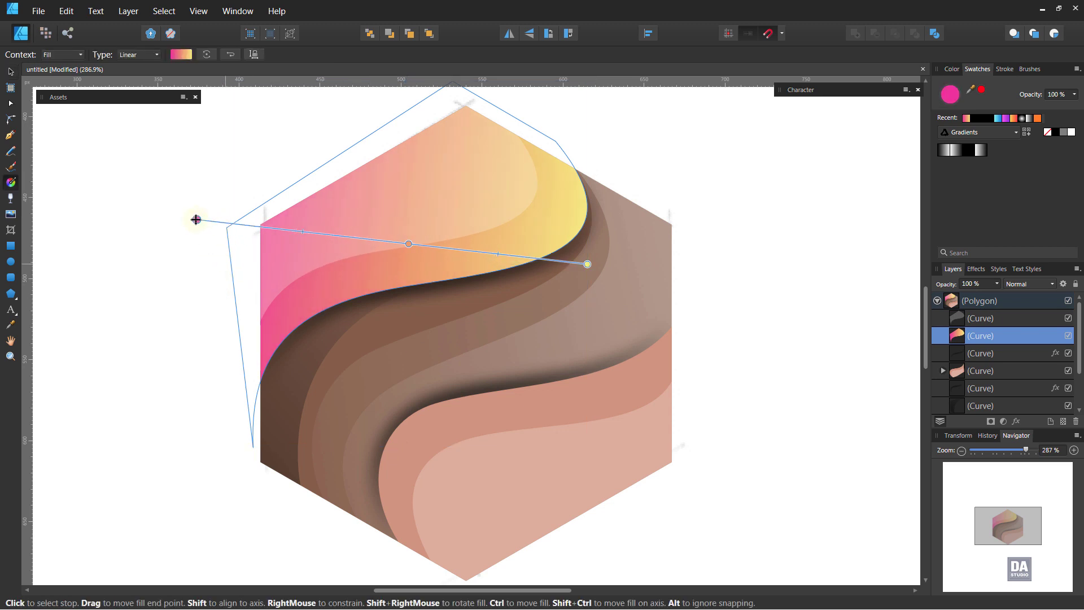
left_click_drag(587, 264, 555, 244)
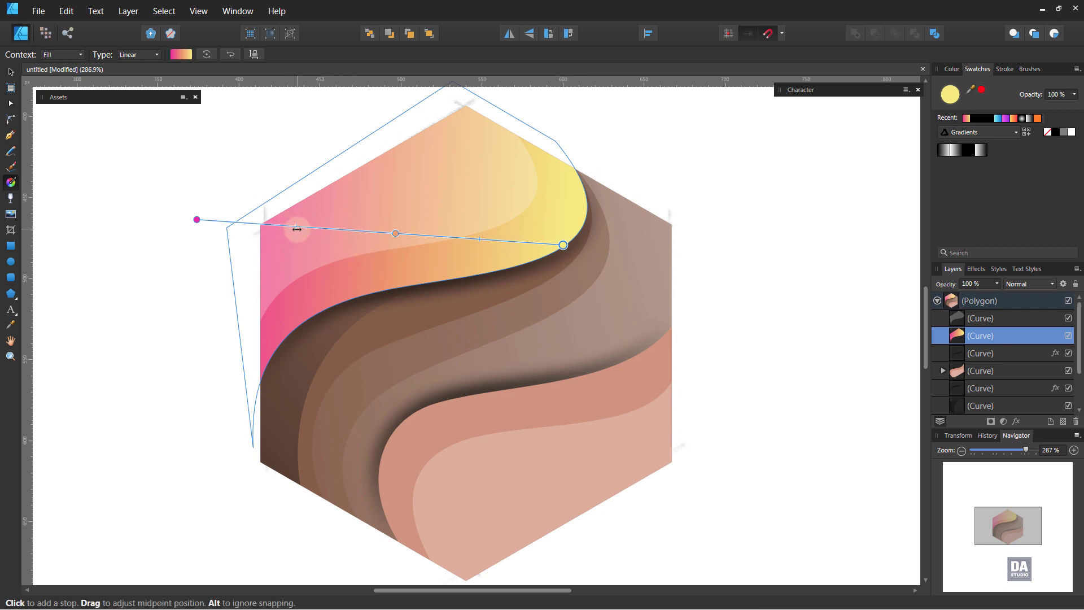
left_click_drag(298, 228, 289, 226)
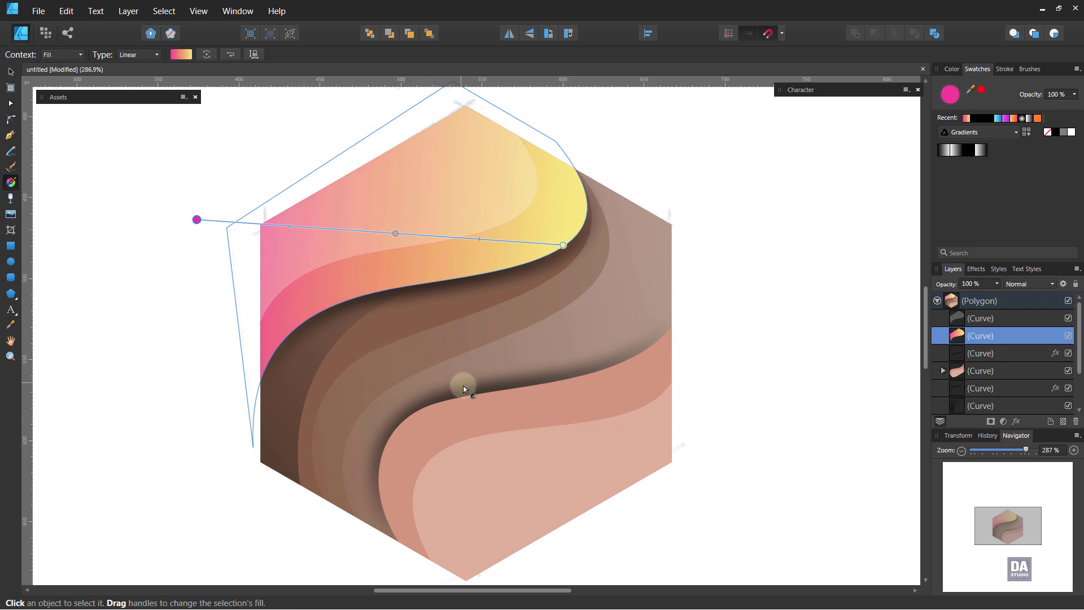
Give the base hexagon a linear gradient fill and colour its first stop vivid magenta-purple.
left_click(987, 300)
left_click(181, 55)
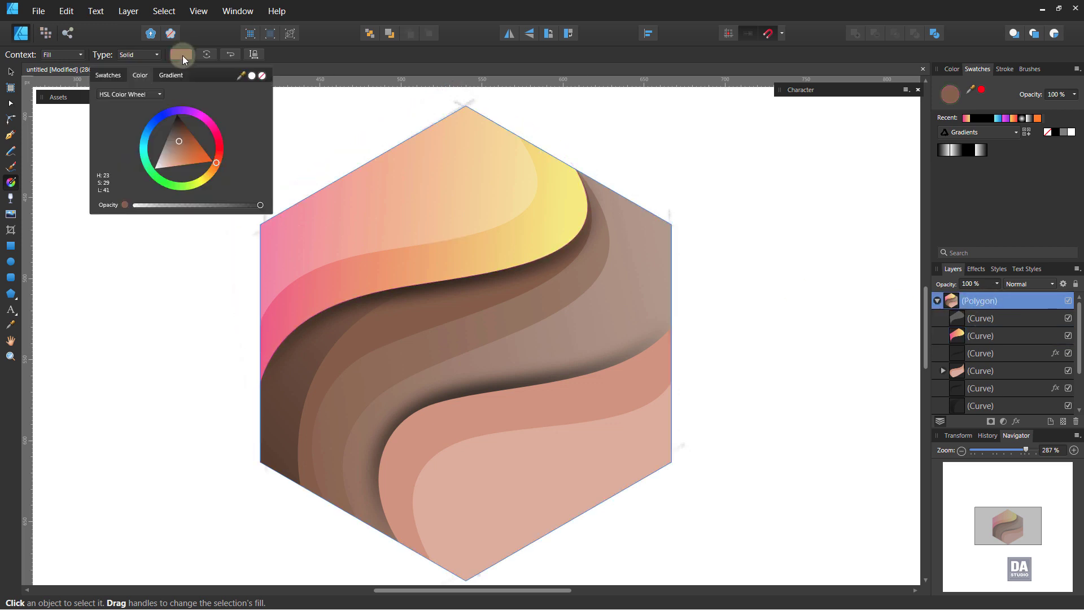
left_click(170, 76)
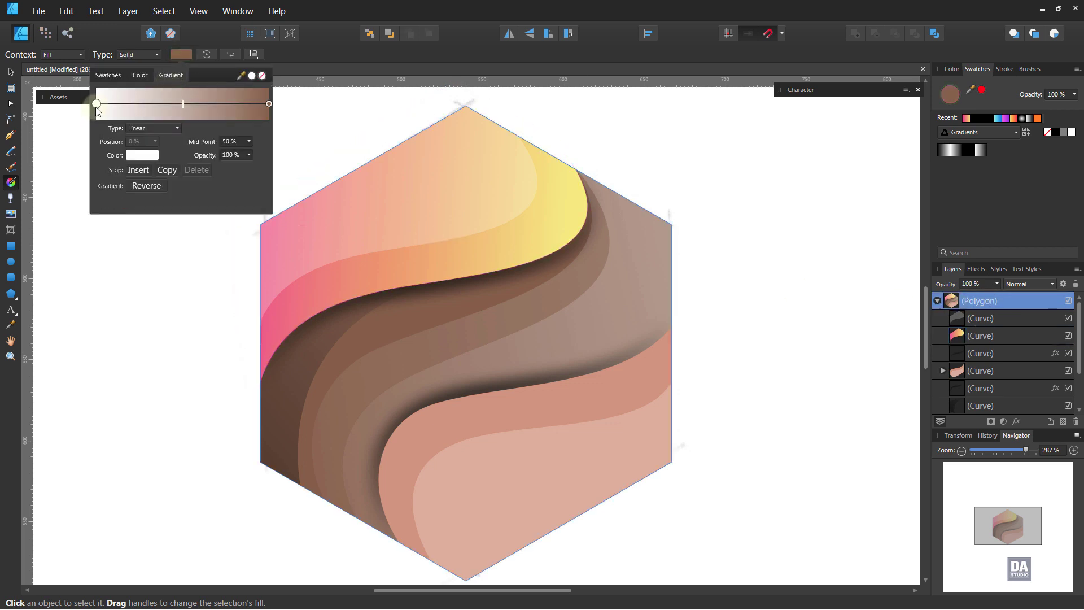
left_click(142, 155)
left_click_drag(132, 192, 162, 188)
Colour the hexagon gradient's last stop dark violet (H 269, S 83, L 33).
left_click(268, 104)
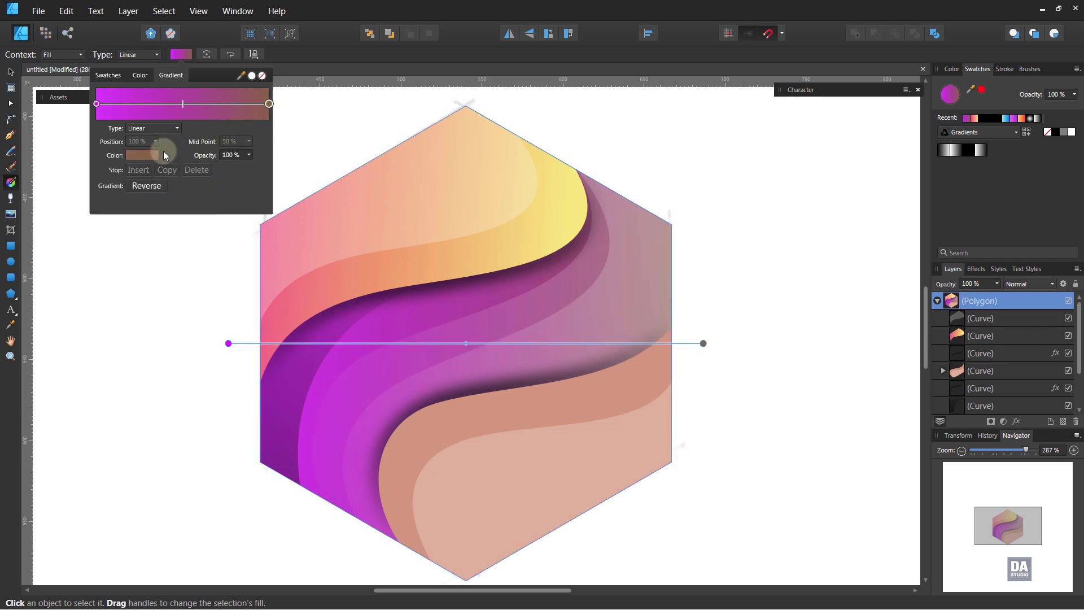
left_click(152, 155)
left_click_drag(174, 214, 141, 184)
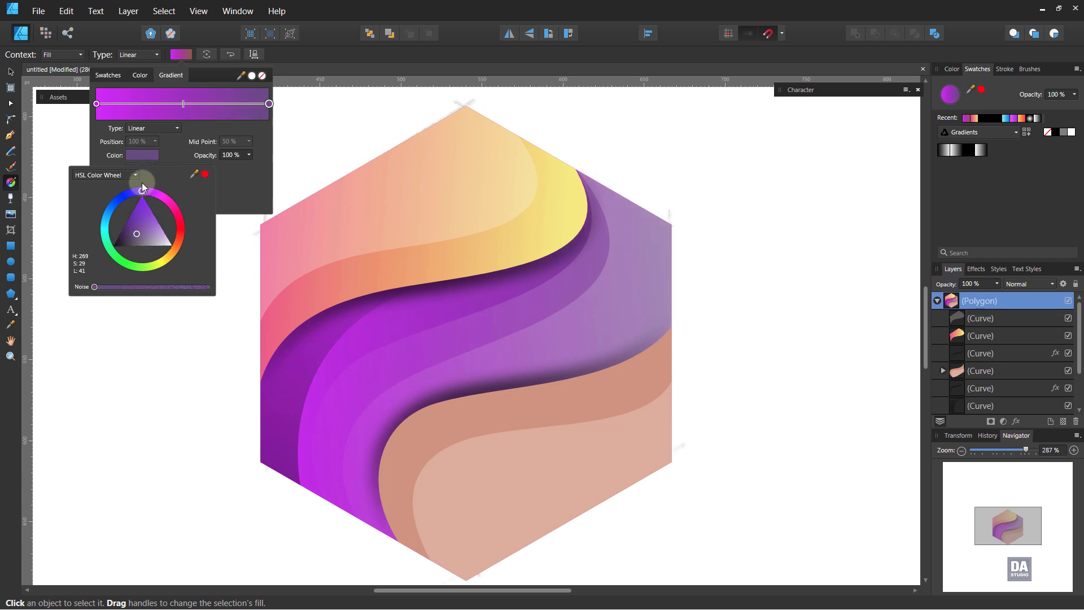
left_click_drag(134, 234, 132, 218)
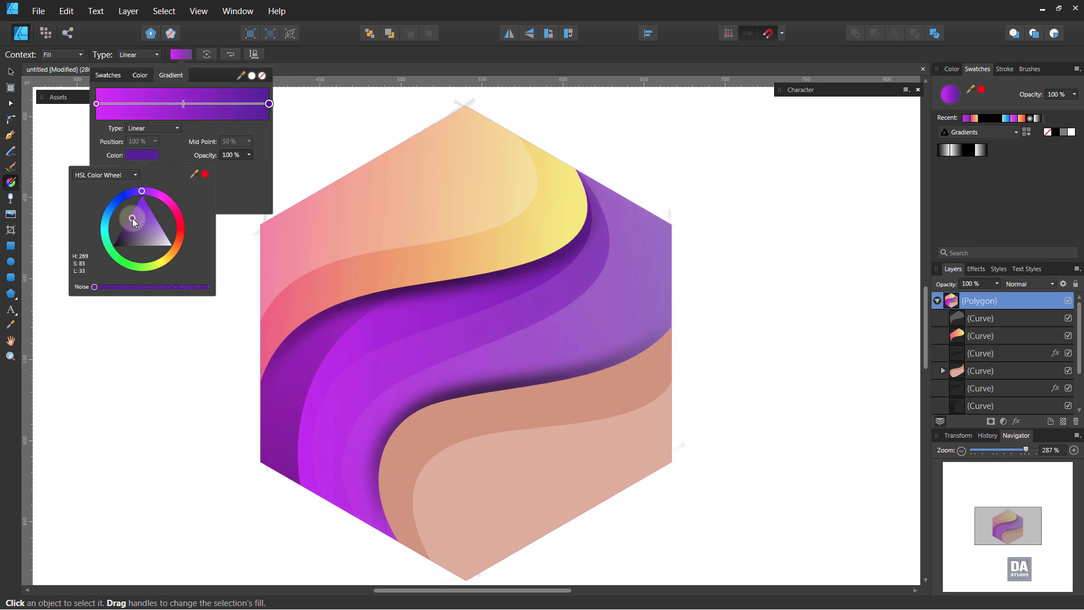
left_click(219, 176)
Reverse the hexagon's gradient and angle it from dark violet at the lower left to bright purple at the upper right.
left_click(153, 185)
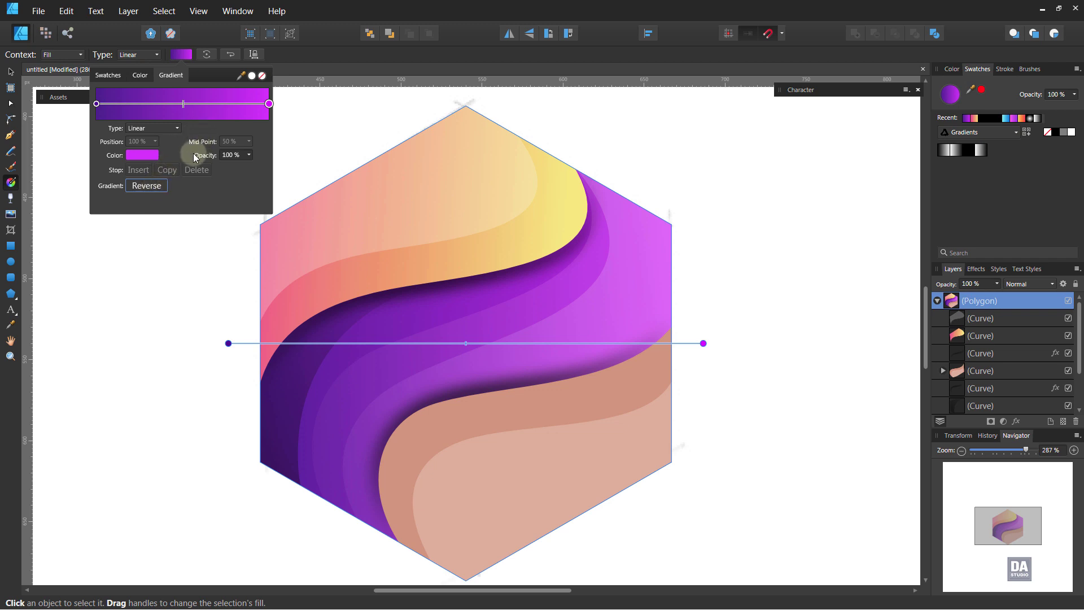
left_click_drag(229, 343, 227, 427)
left_click_drag(703, 343, 695, 255)
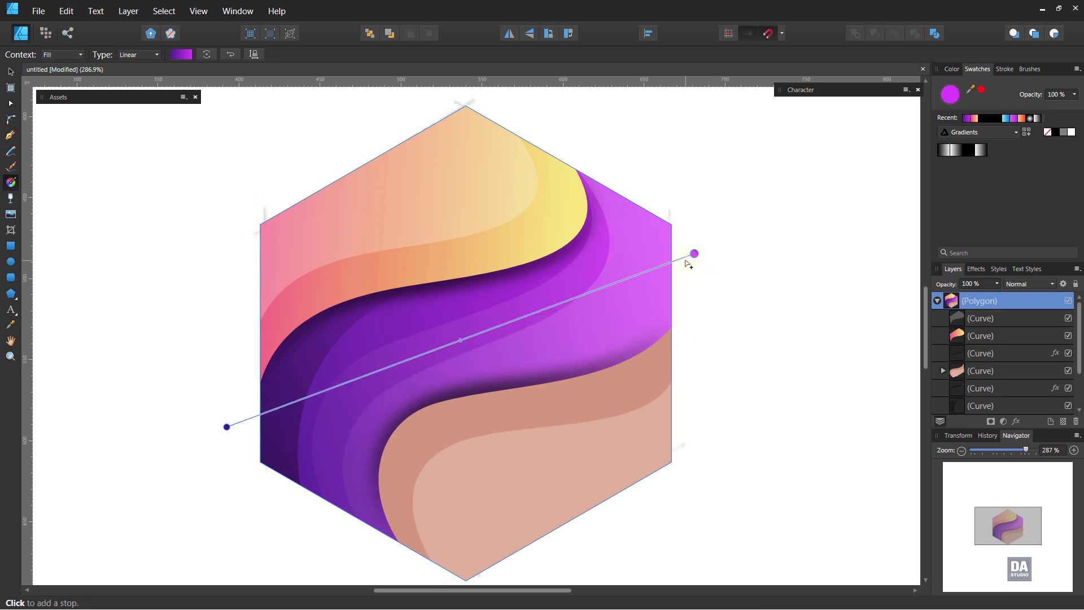
Give the lower pink shape a linear gradient fill and colour its first stop blue.
left_click(956, 372)
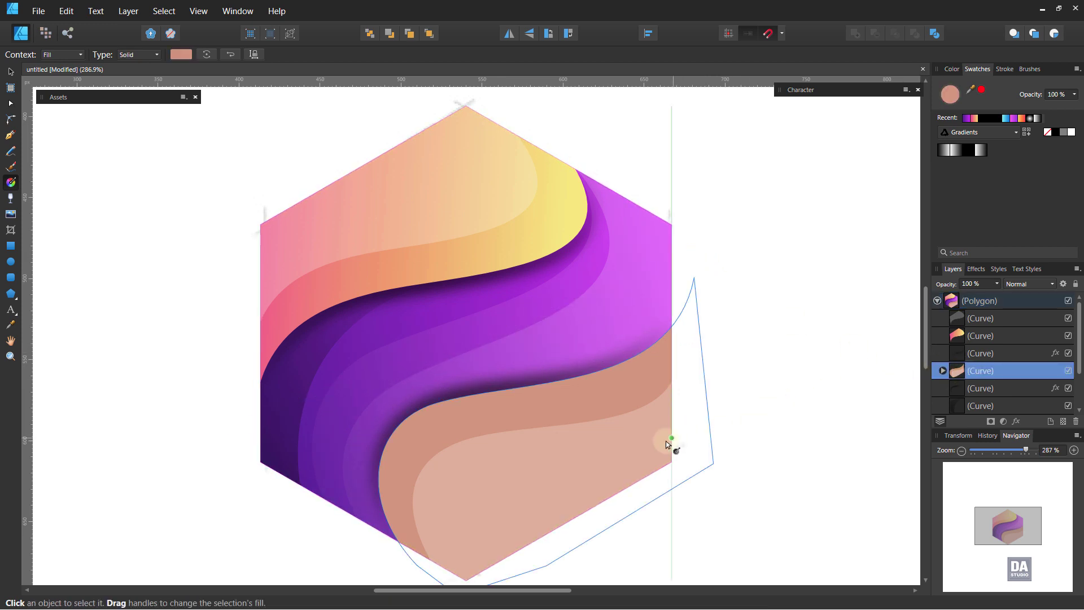
left_click(181, 55)
left_click(182, 78)
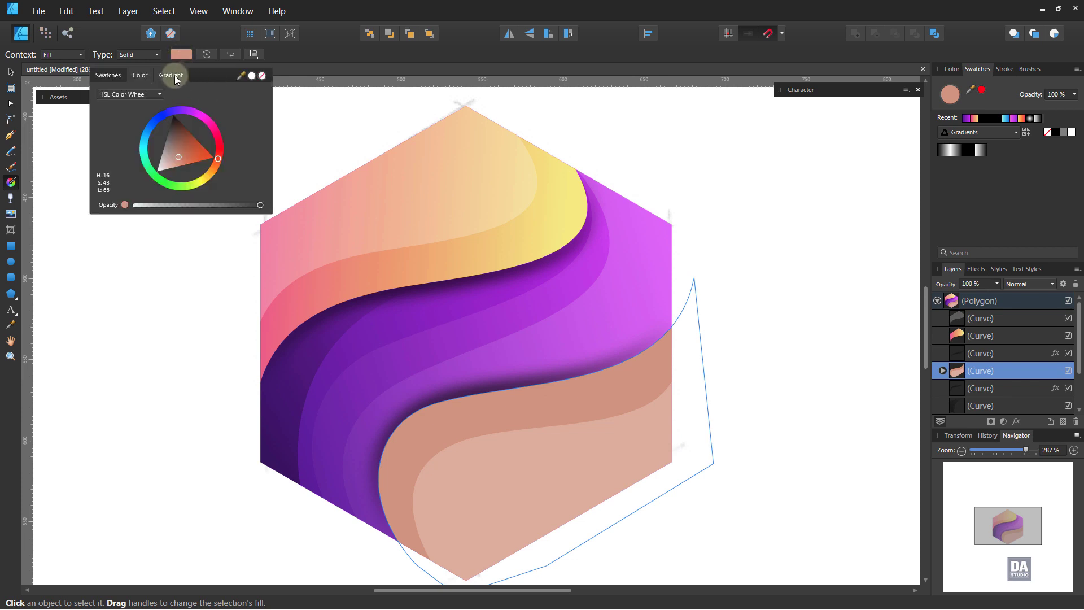
left_click(268, 104)
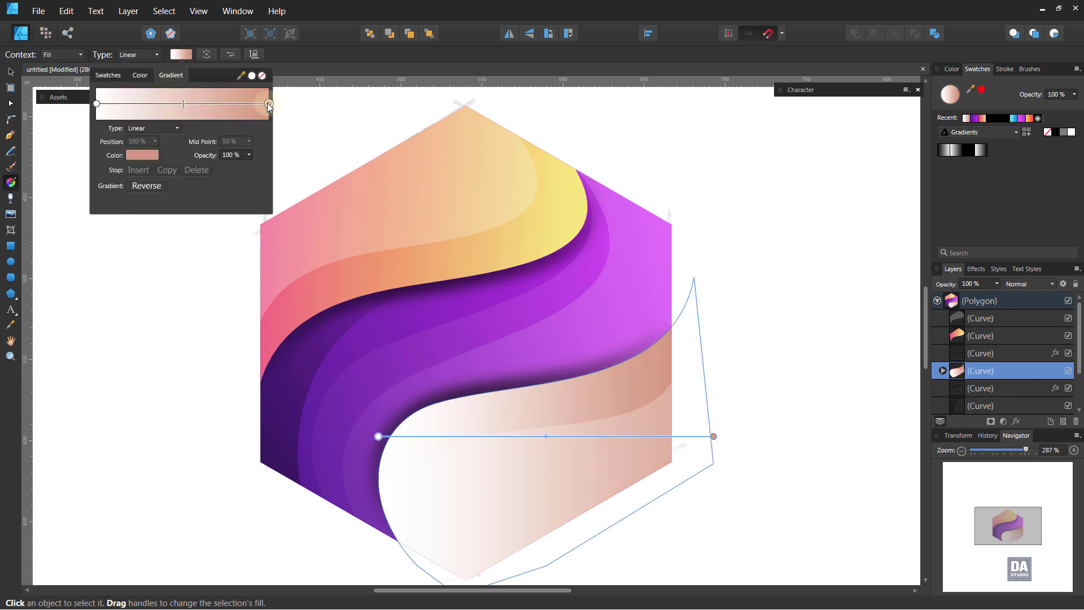
left_click(95, 104)
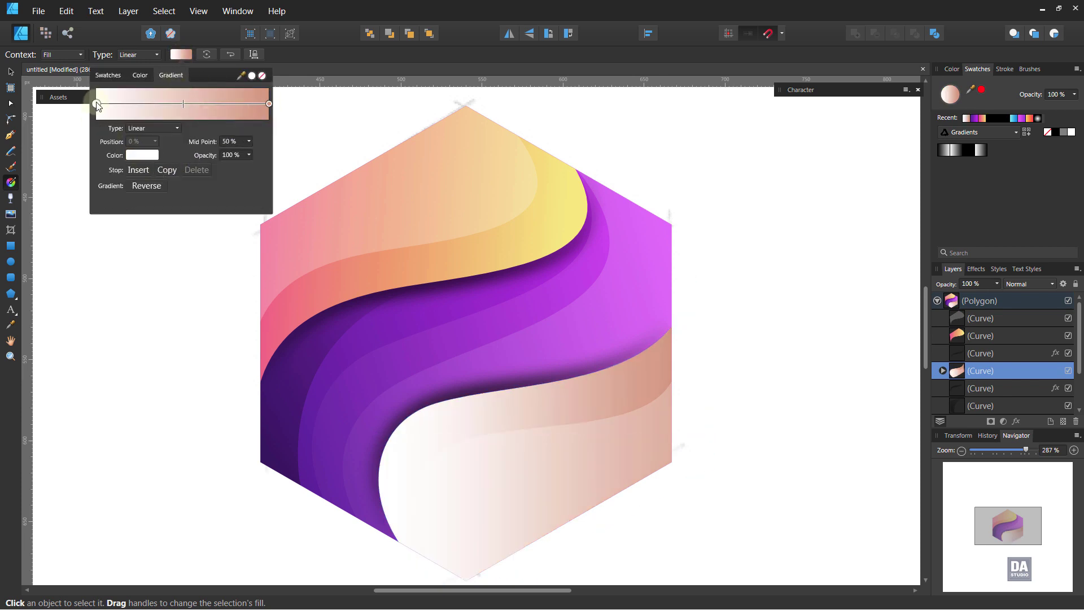
left_click(142, 155)
mouse_move(132, 206)
left_mouse_down()
mouse_move(108, 211)
mouse_move(117, 222)
left_mouse_up()
Add a middle stop at 54 % to the lower shape's gradient and colour it cyan (H 192, S 100, L 68).
left_click(189, 107)
left_click(148, 157)
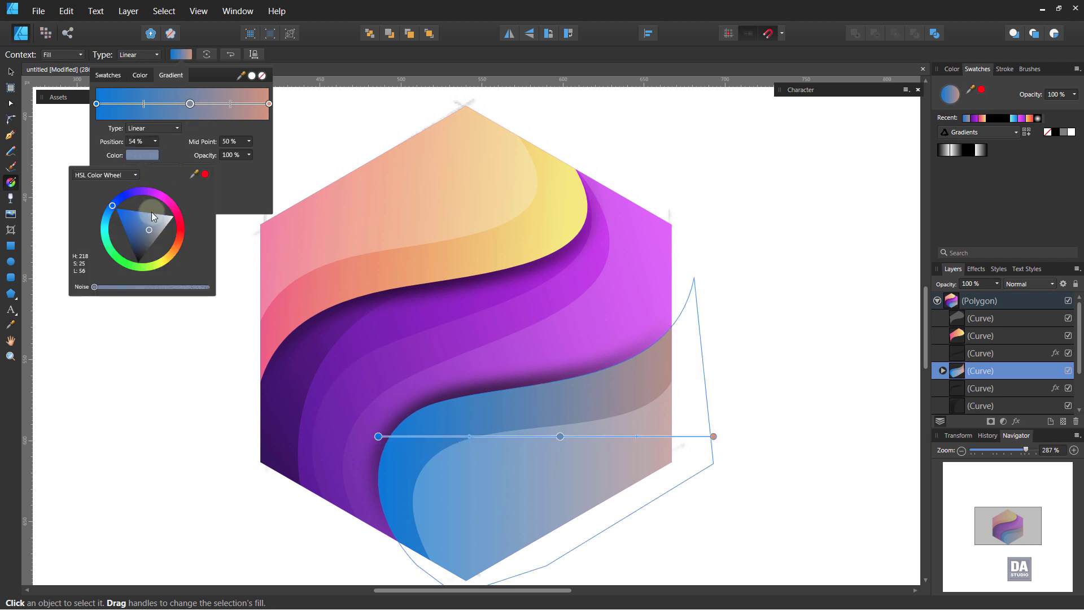
mouse_move(113, 206)
left_mouse_down()
mouse_move(101, 228)
mouse_move(134, 211)
mouse_move(102, 220)
left_mouse_up()
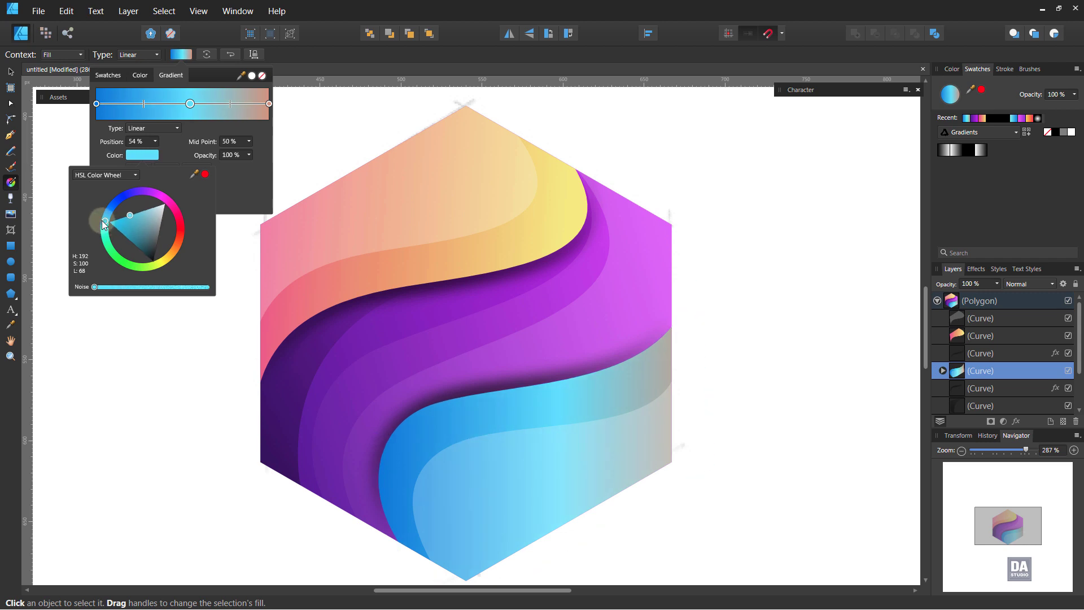
Colour the lower shape's last gradient stop light cyan (H 194, S 100, L 77) and deselect the shape.
left_click(268, 104)
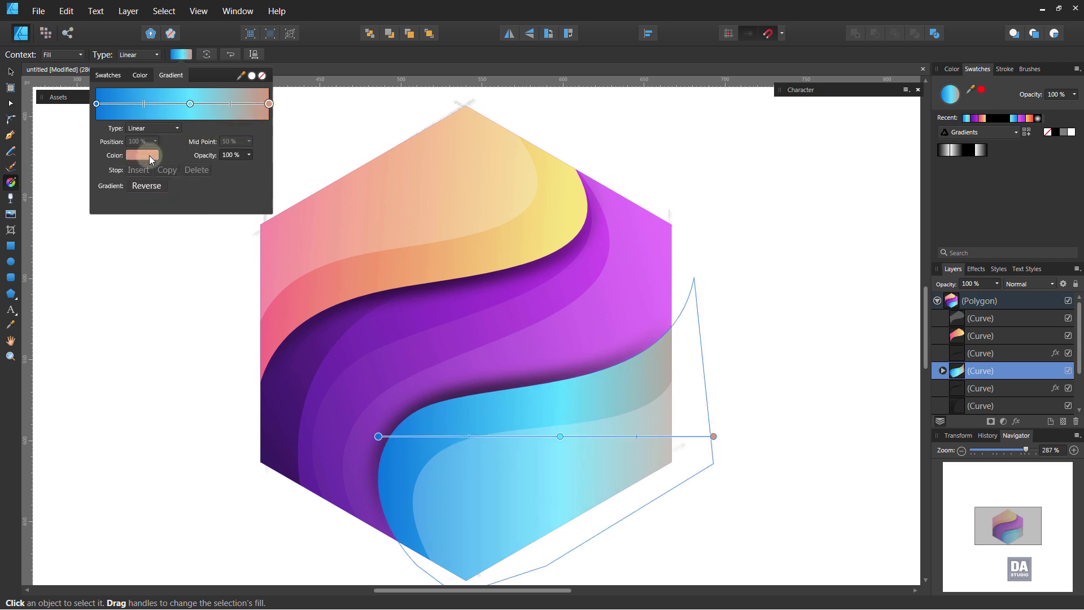
left_click(142, 155)
left_click_drag(116, 209, 140, 210)
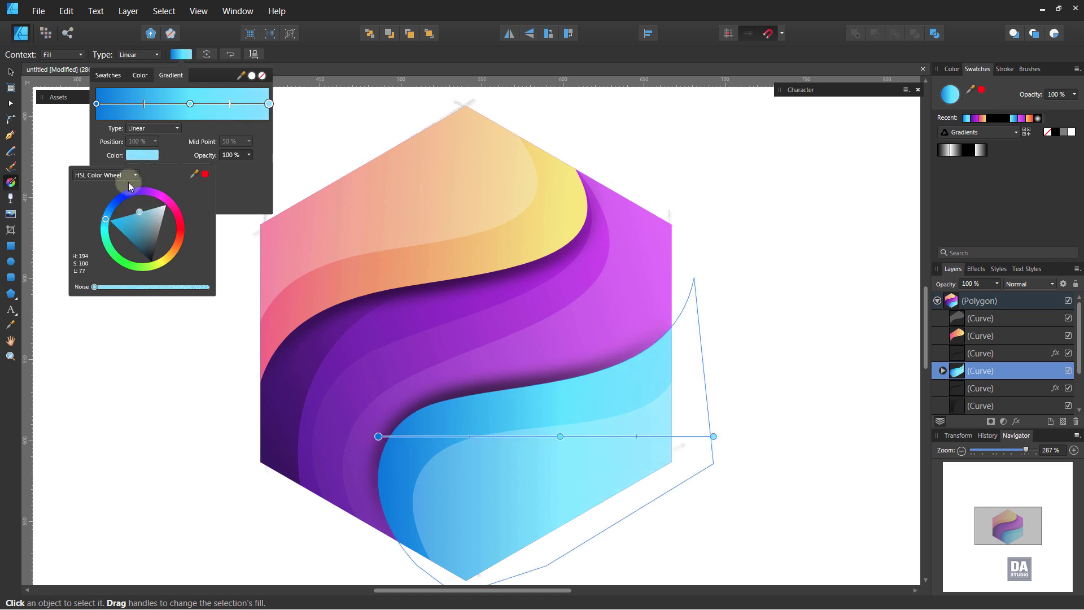
left_click(12, 74)
left_click(12, 74)
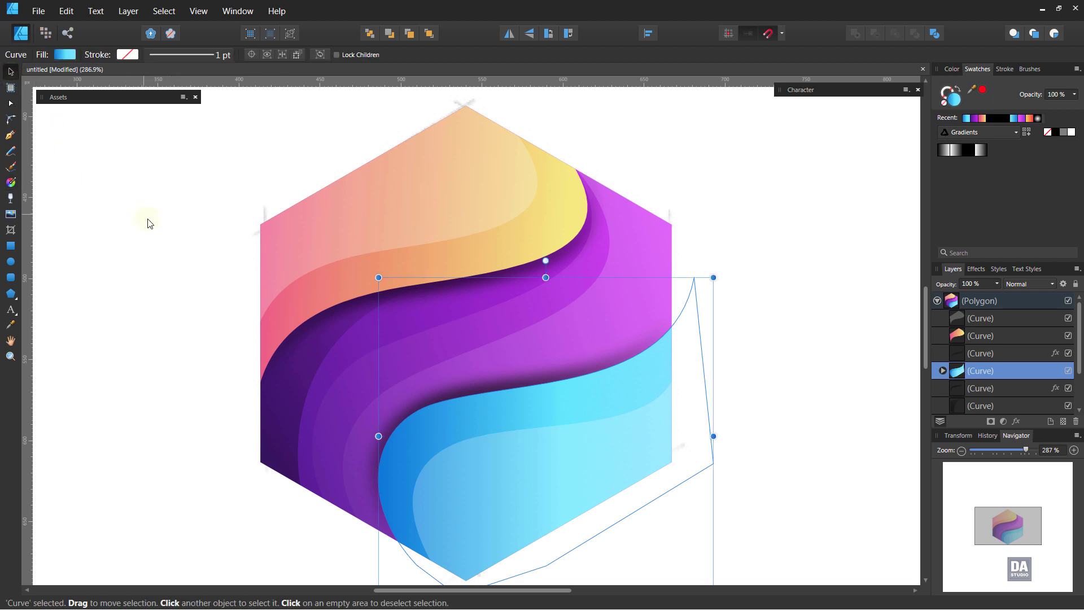
left_click(164, 235)
Duplicate the lower shape's pale highlight curve and shrink the copy towards its lower-right corner as a second inner band.
scroll(569, 435, "down", 1)
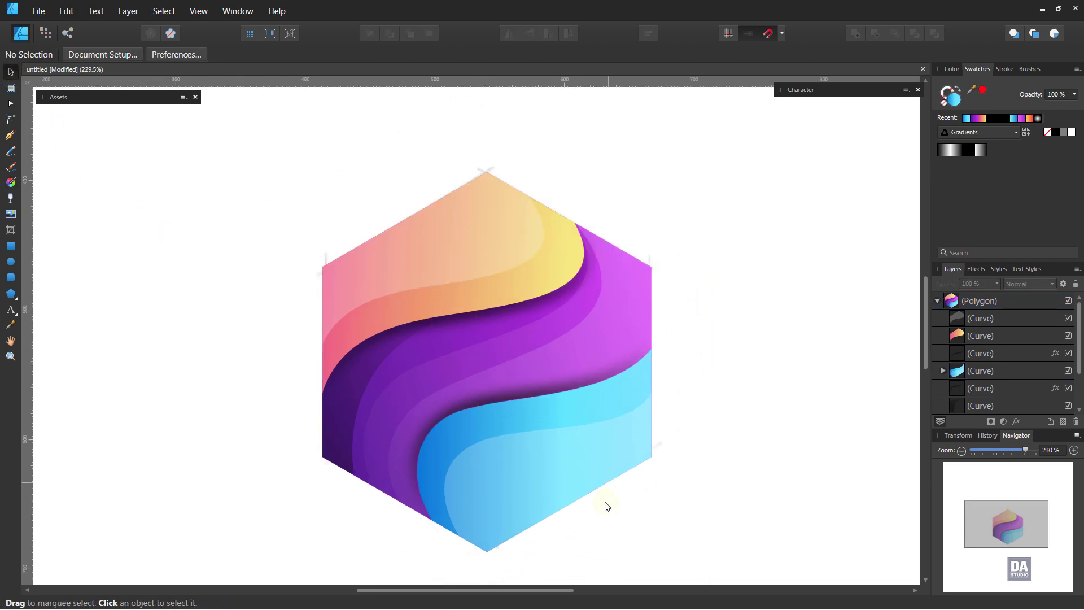
scroll(571, 522, "up", 1)
left_click(563, 478)
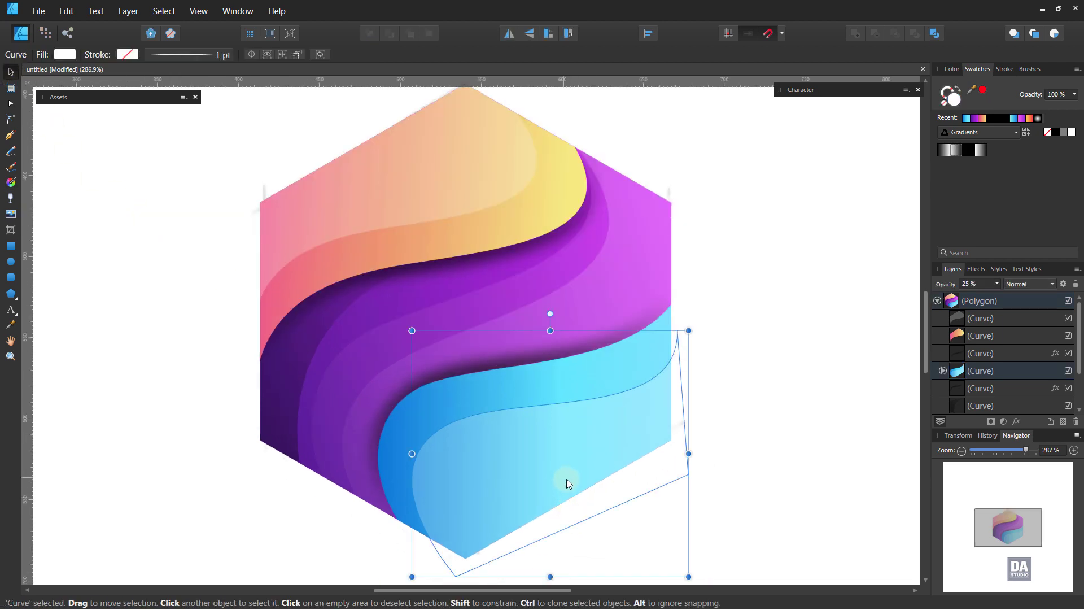
scroll(1004, 380, "down", 3)
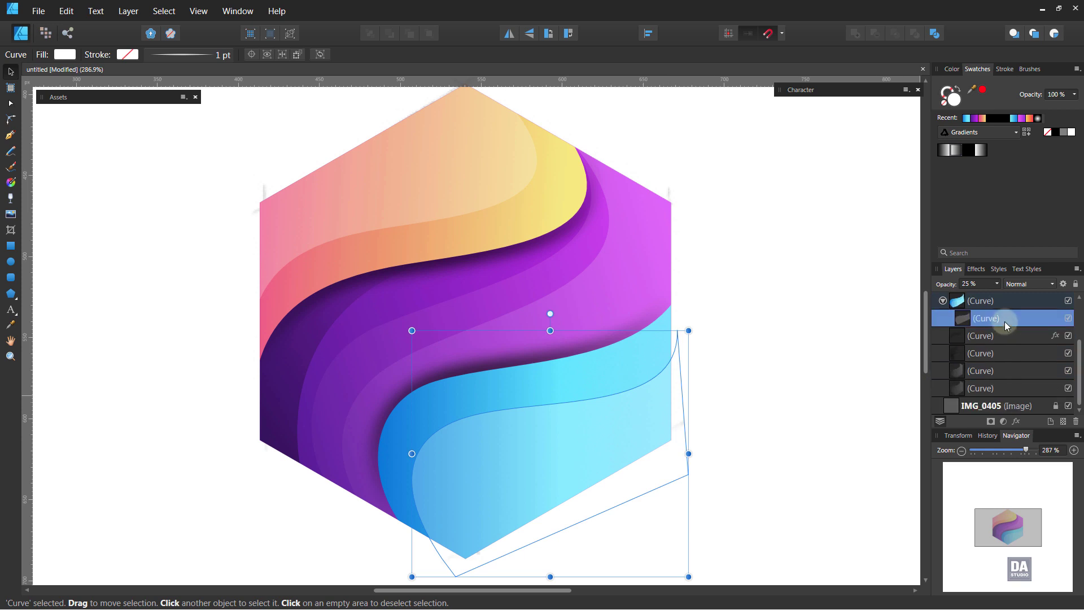
right_click(1004, 321)
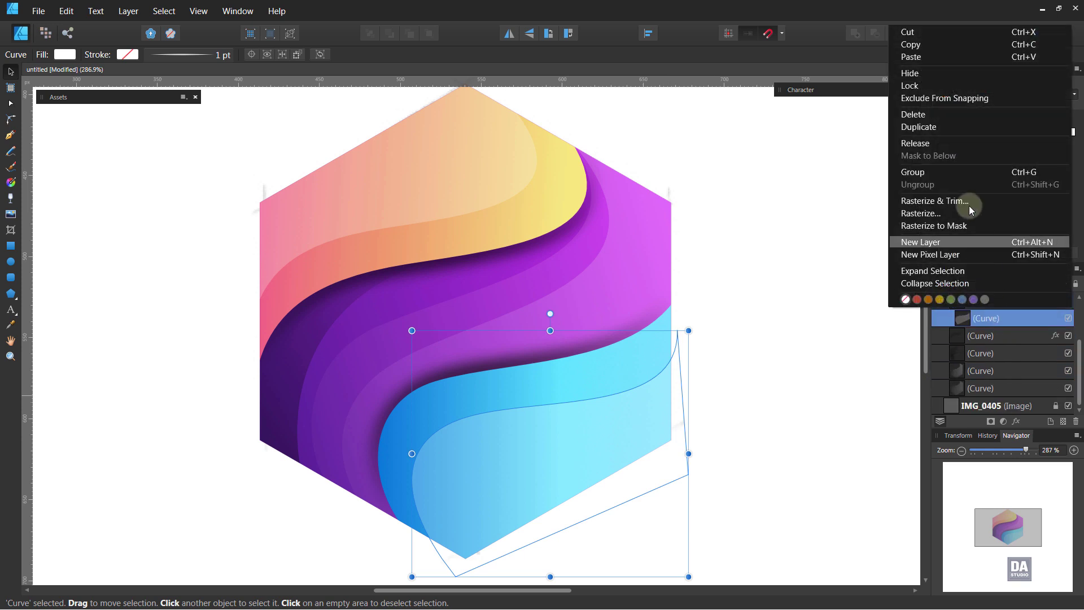
left_click(965, 128)
left_click_drag(409, 327, 462, 358)
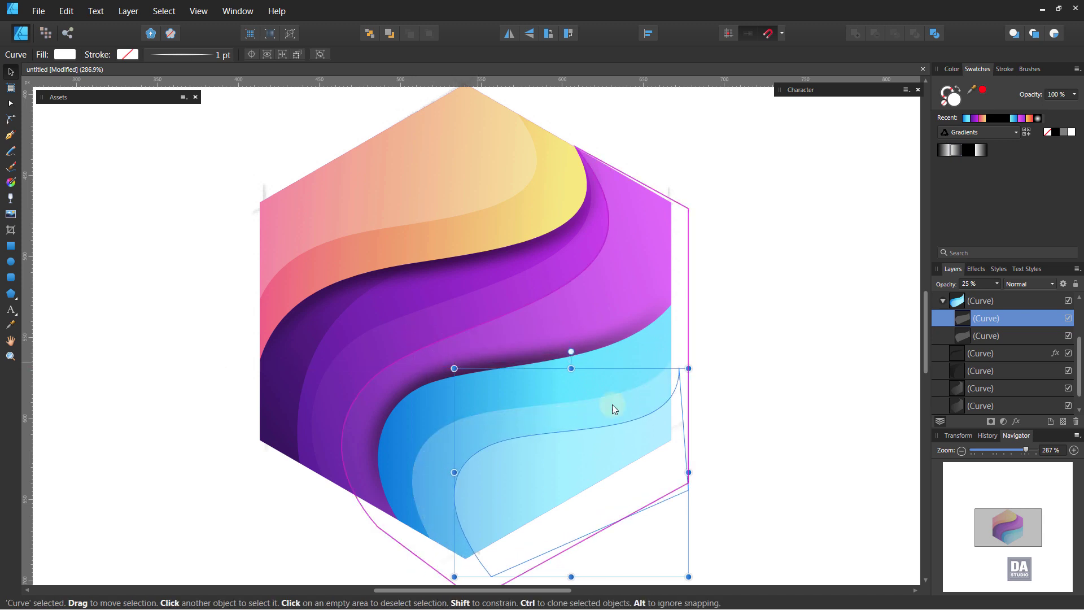
left_click(757, 431)
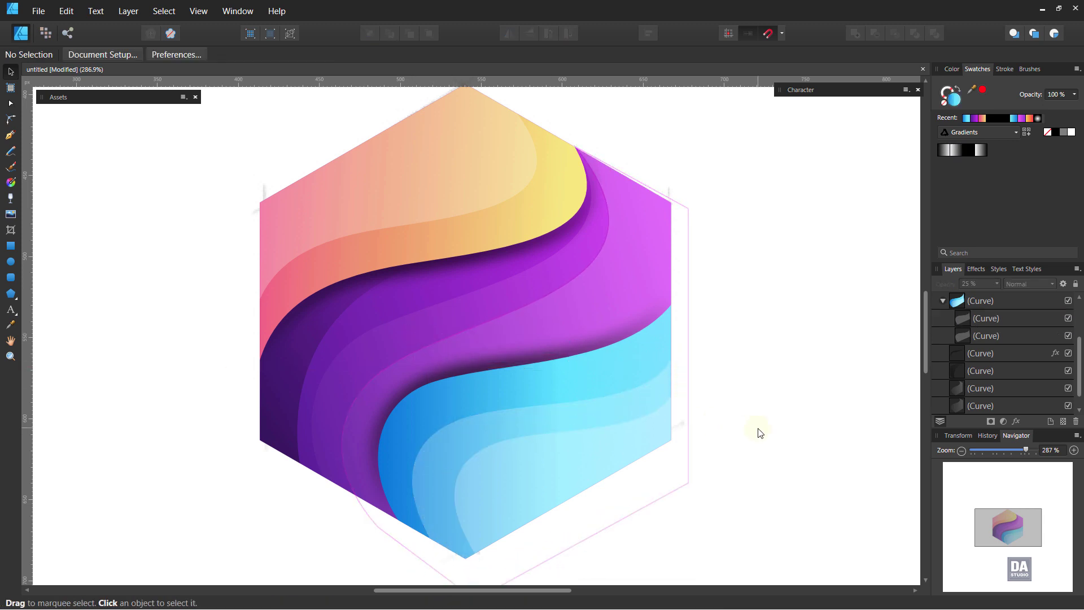
Duplicate the upper shape's pale highlight curve and shrink the copy towards its upper-left corner.
left_click(401, 188)
scroll(1011, 365, "up", 3)
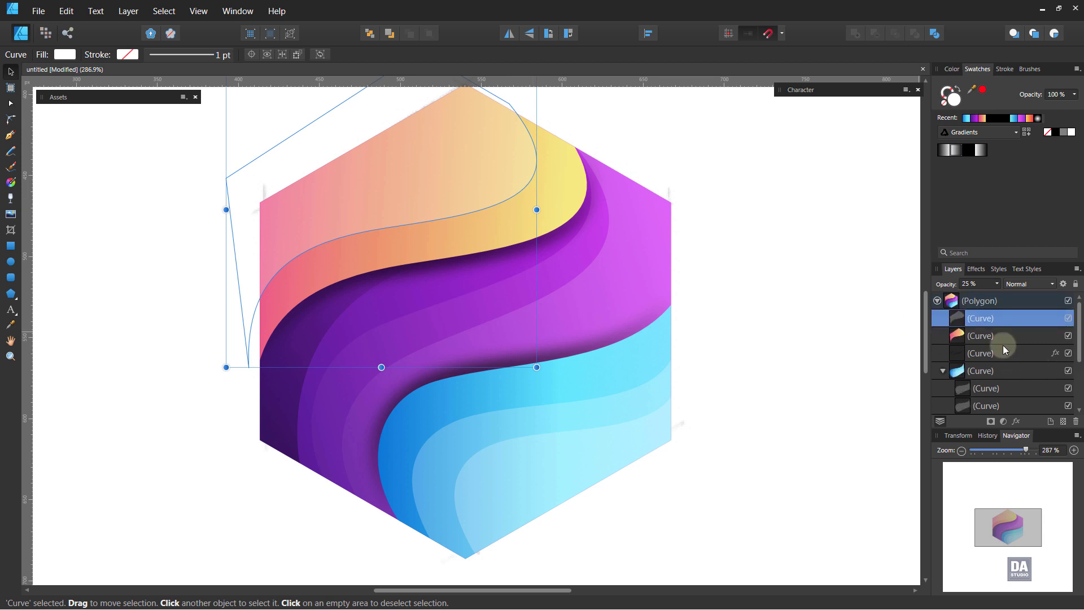
right_click(1018, 317)
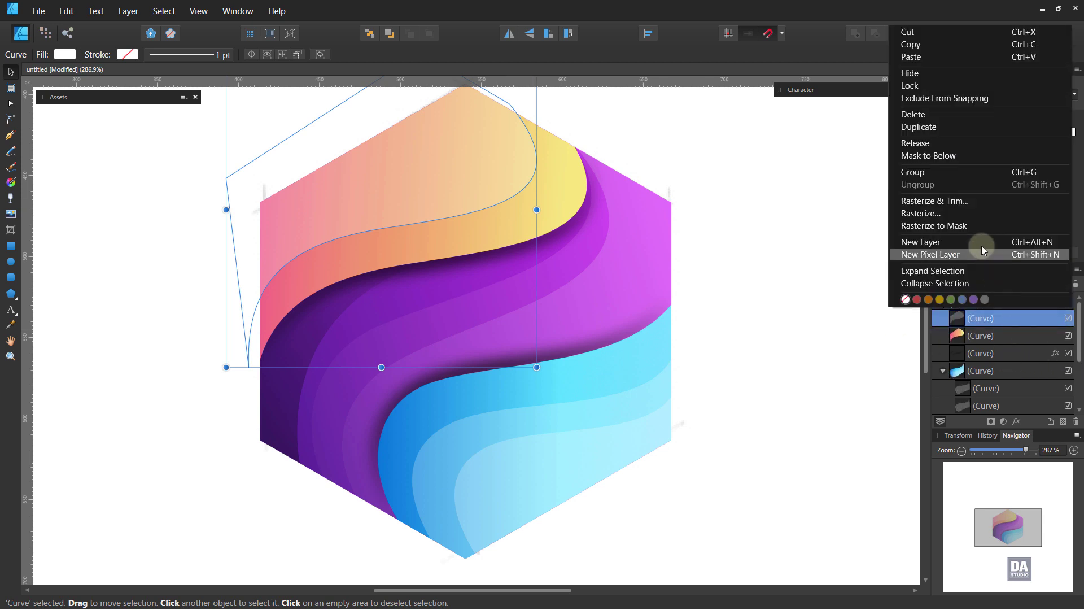
left_click(963, 126)
left_click_drag(537, 366, 495, 330)
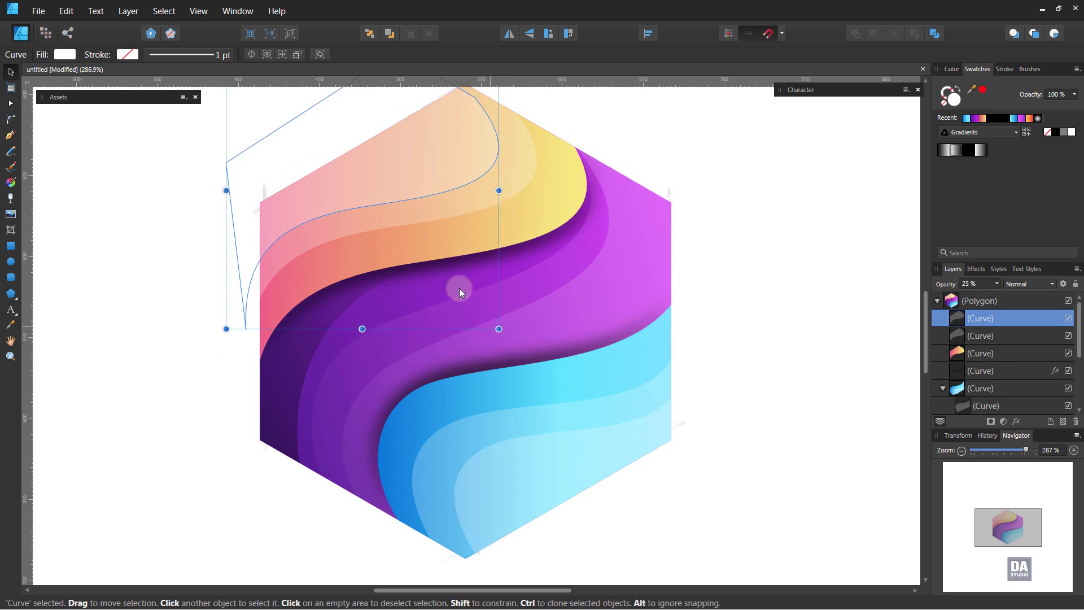
Enlarge the upper shape's inner highlight slightly towards its lower-right corner, fine-tune its position, and deselect it.
scroll(446, 169, "up", 2)
scroll(455, 218, "up", 3)
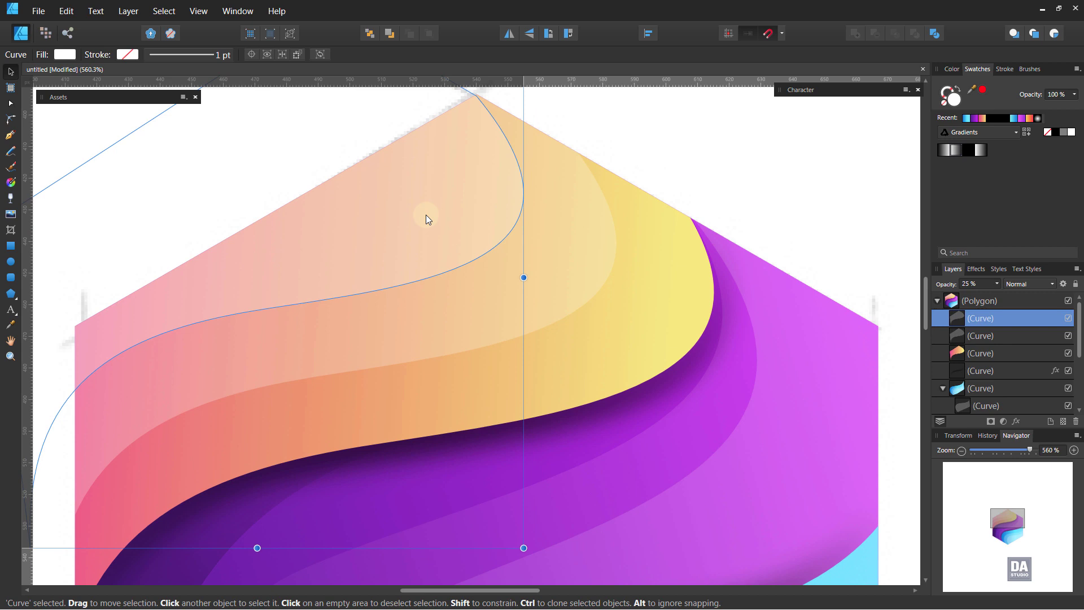
scroll(455, 328, "down", 1)
scroll(455, 328, "down", 2)
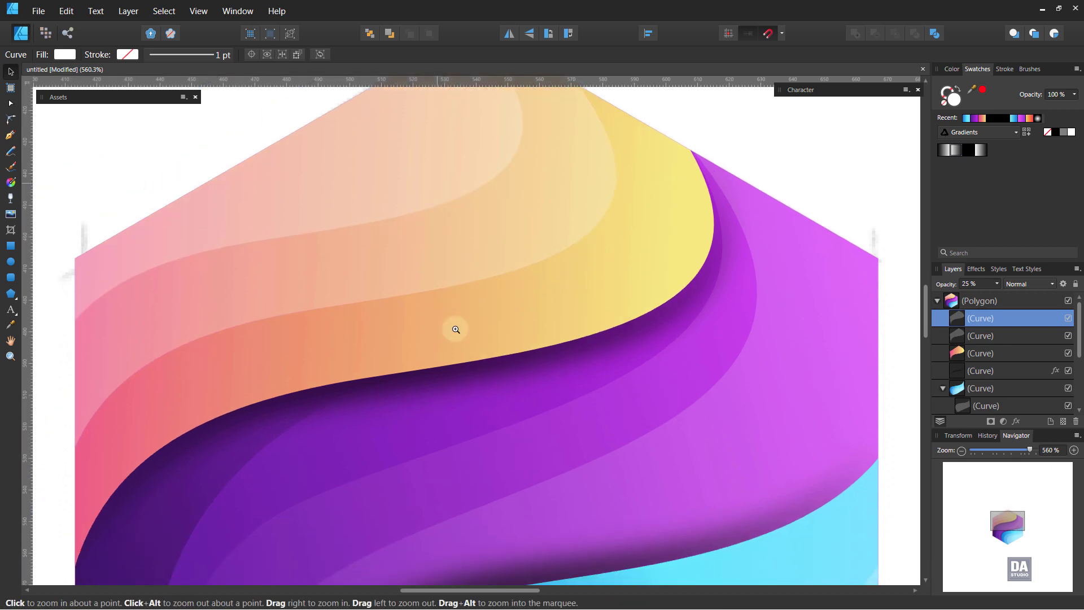
scroll(454, 329, "down", 3)
left_click_drag(489, 406, 497, 416)
scroll(436, 225, "up", 3)
left_click_drag(455, 259, 451, 263)
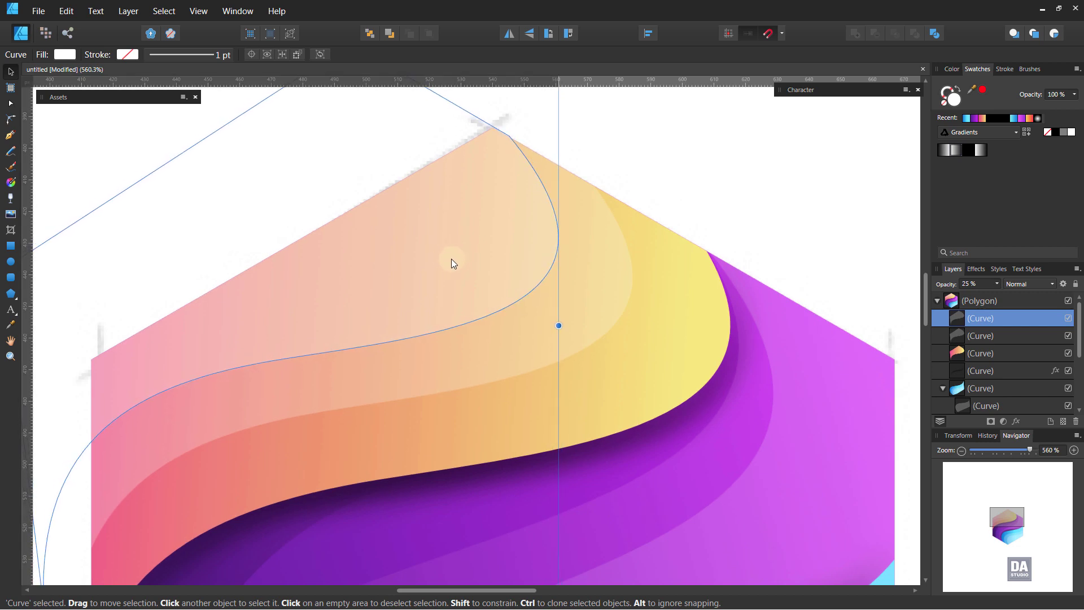
scroll(567, 208, "down", 3)
left_click(725, 386)
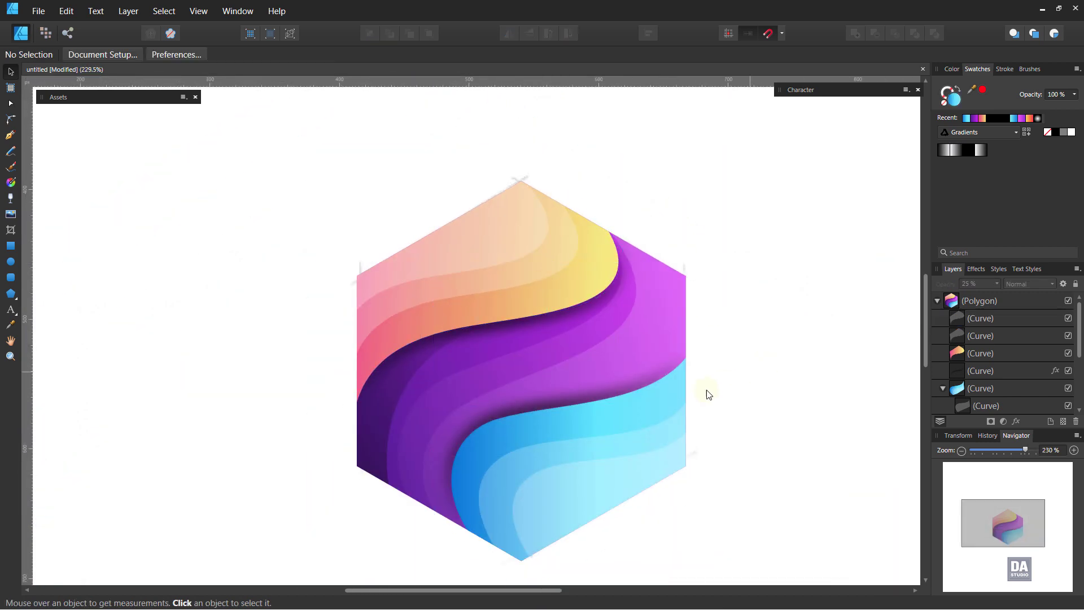
key("ctrl+0")
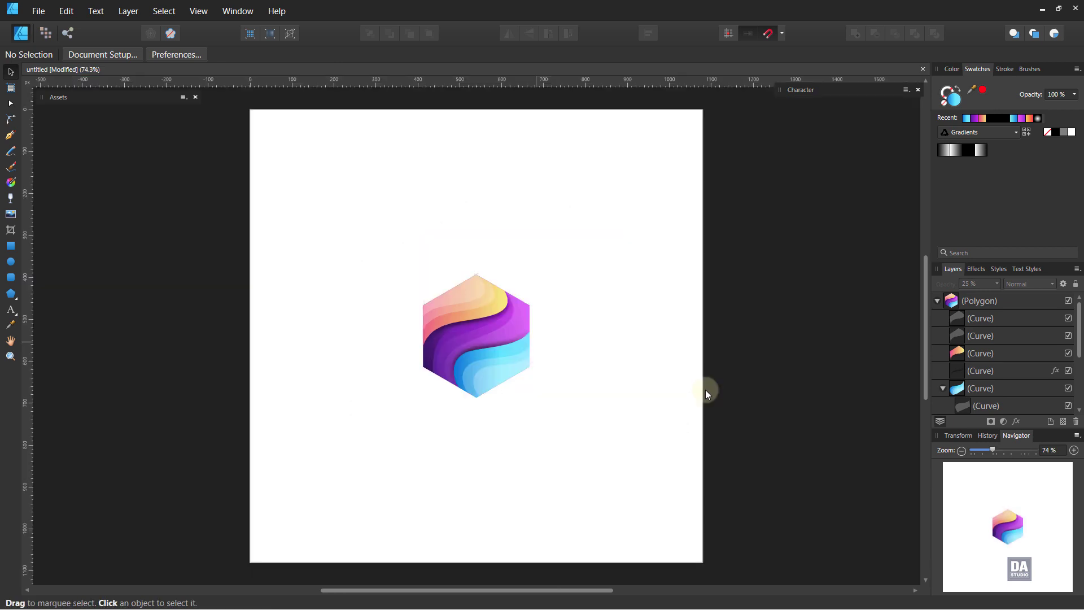
Copy all six highlight curves of the upper, middle and lower shapes together and paste a duplicate set.
left_click_drag(554, 335, 652, 373)
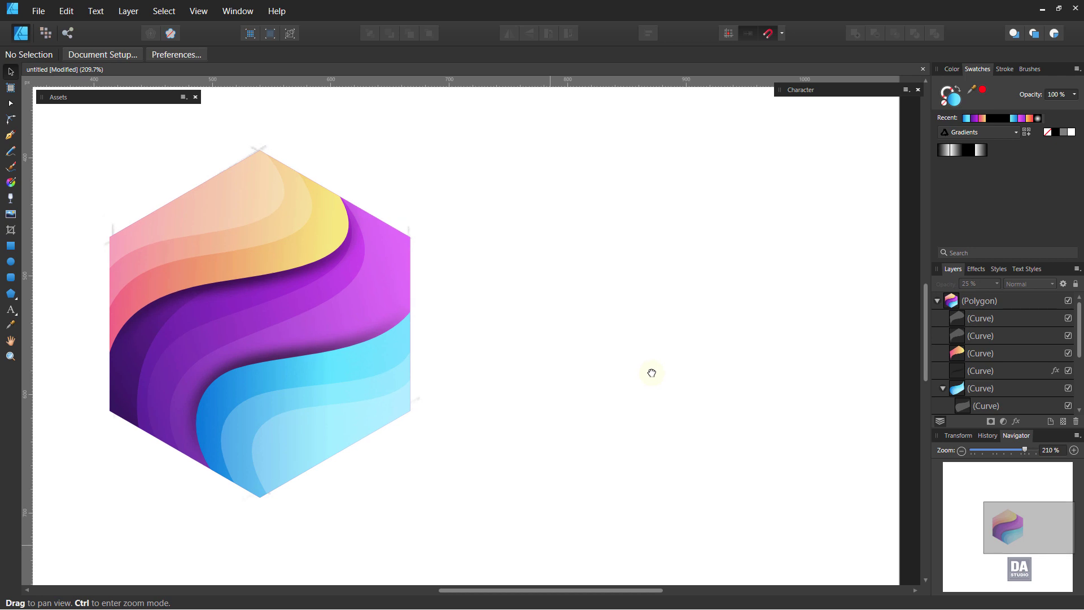
left_click(977, 320)
left_click(979, 335, "shift")
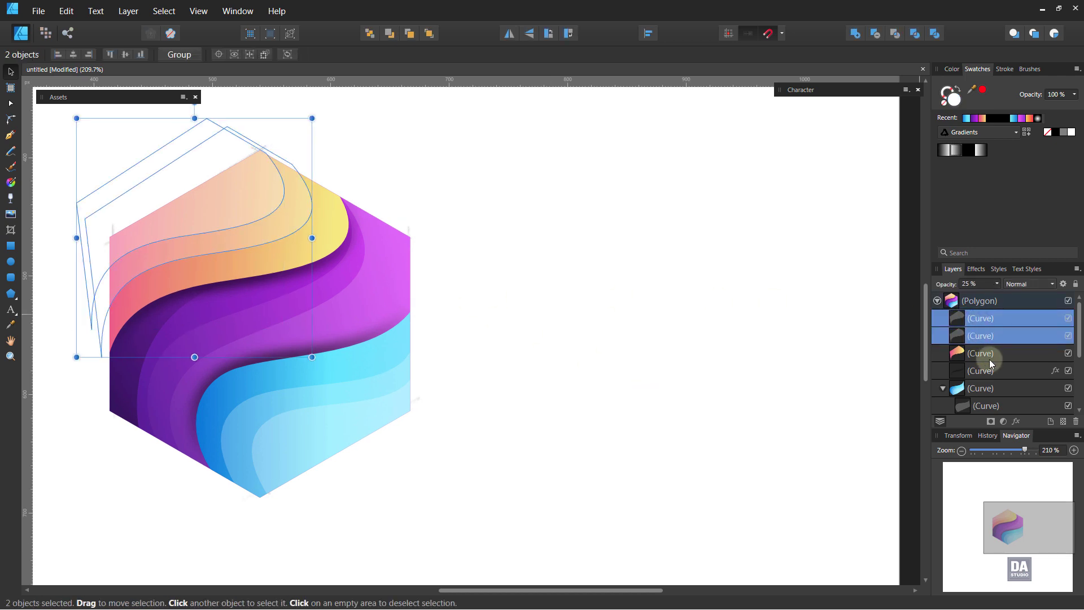
scroll(989, 364, "down", 3)
left_click(985, 355, "ctrl")
left_click(990, 374, "ctrl")
scroll(991, 374, "down", 3)
left_click(981, 373, "ctrl")
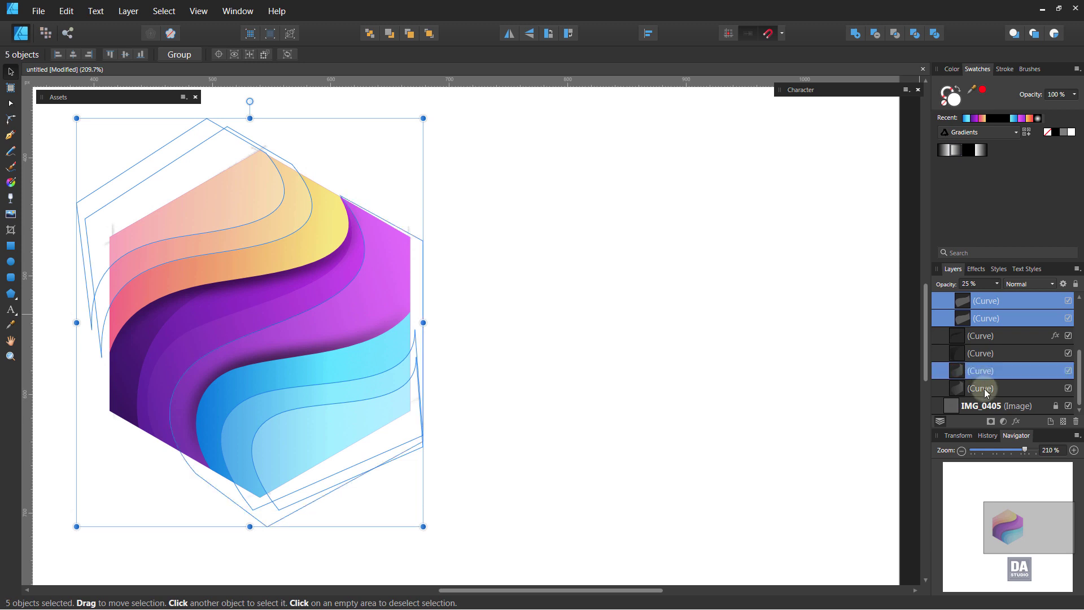
left_click(984, 388, "ctrl")
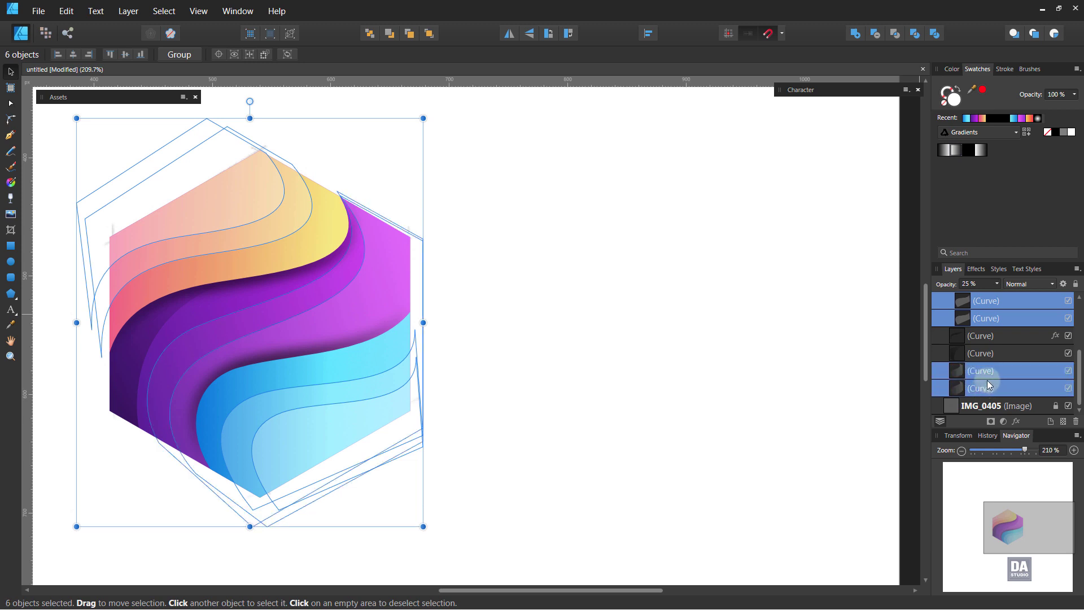
right_click(987, 374)
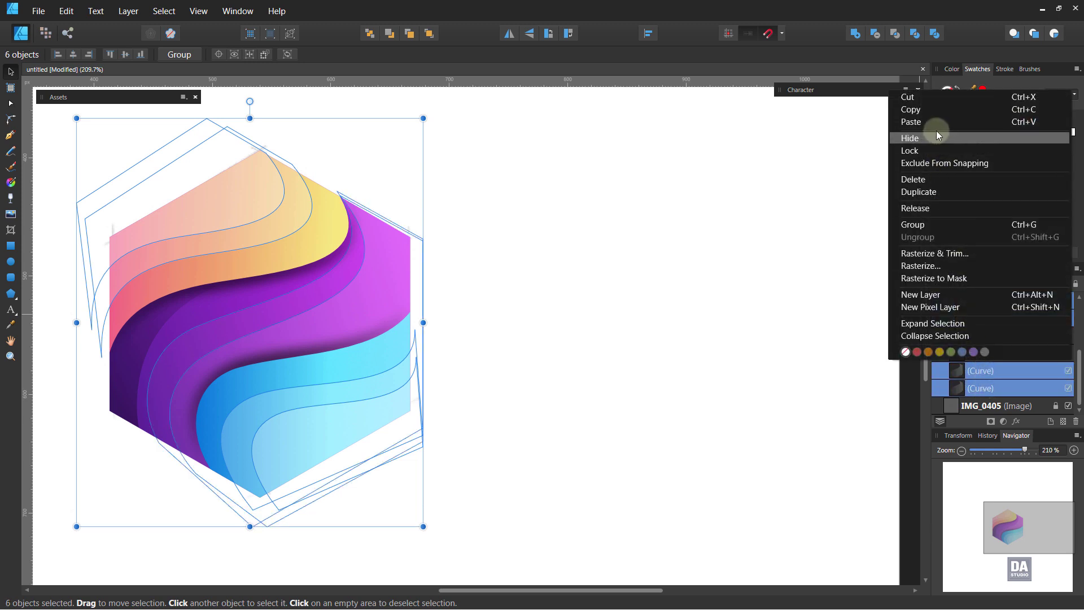
left_click(937, 111)
left_click(788, 321)
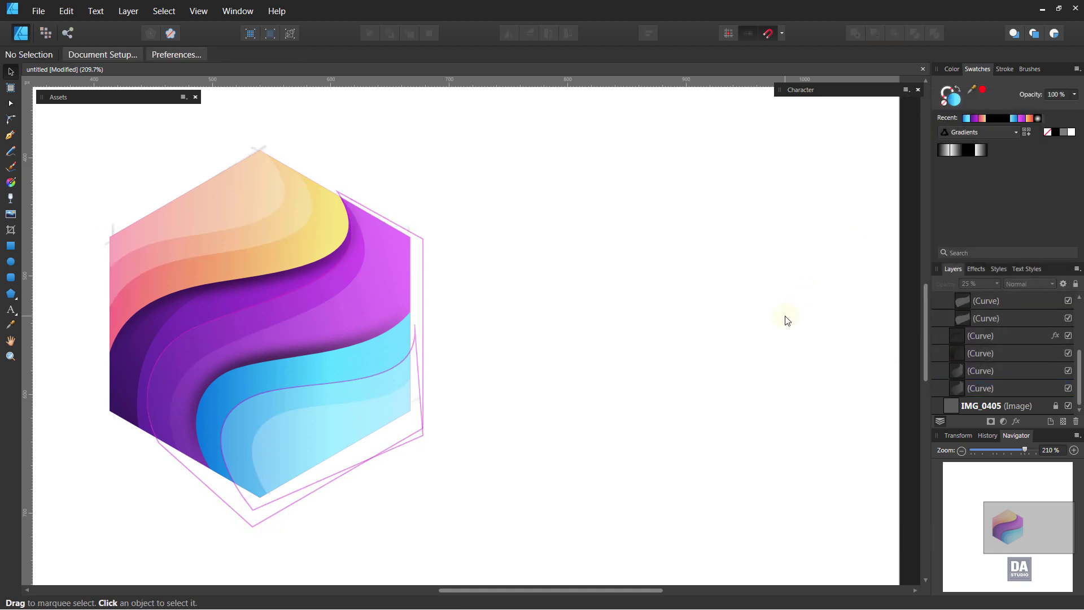
left_click(66, 11)
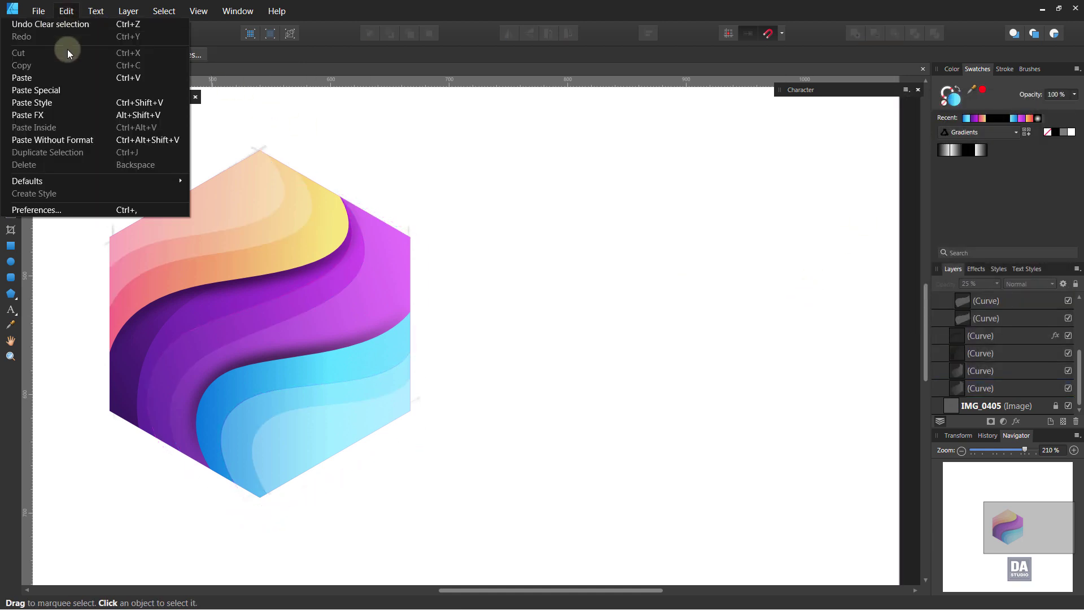
left_click(63, 78)
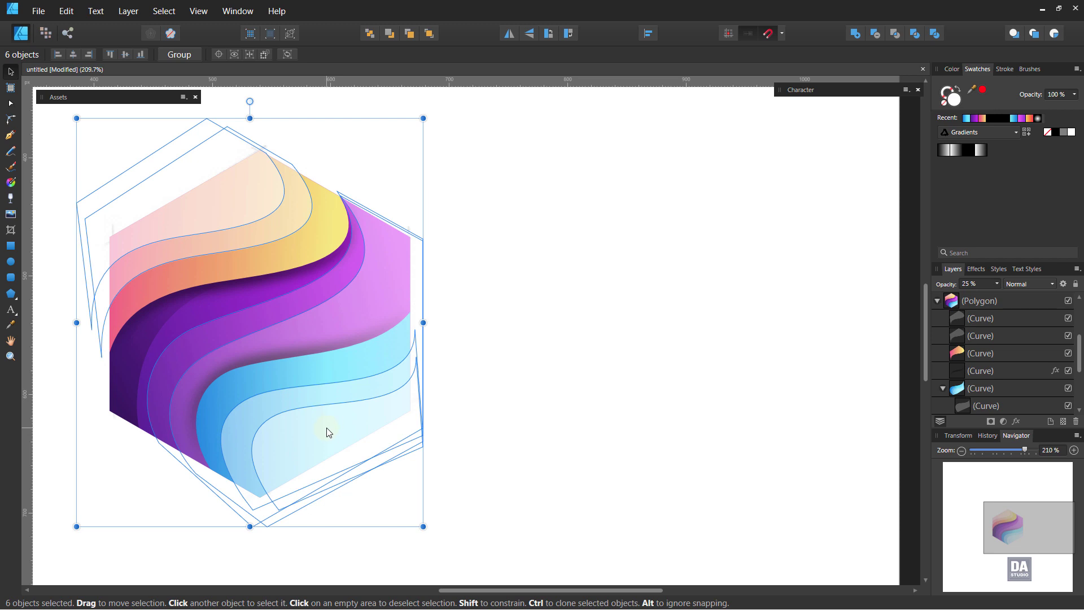
Give the pasted highlight curves a black stroke without fill and move them beside the hexagon on the blank canvas.
left_click(1056, 131)
left_click(957, 89)
left_click_drag(378, 395, 745, 373)
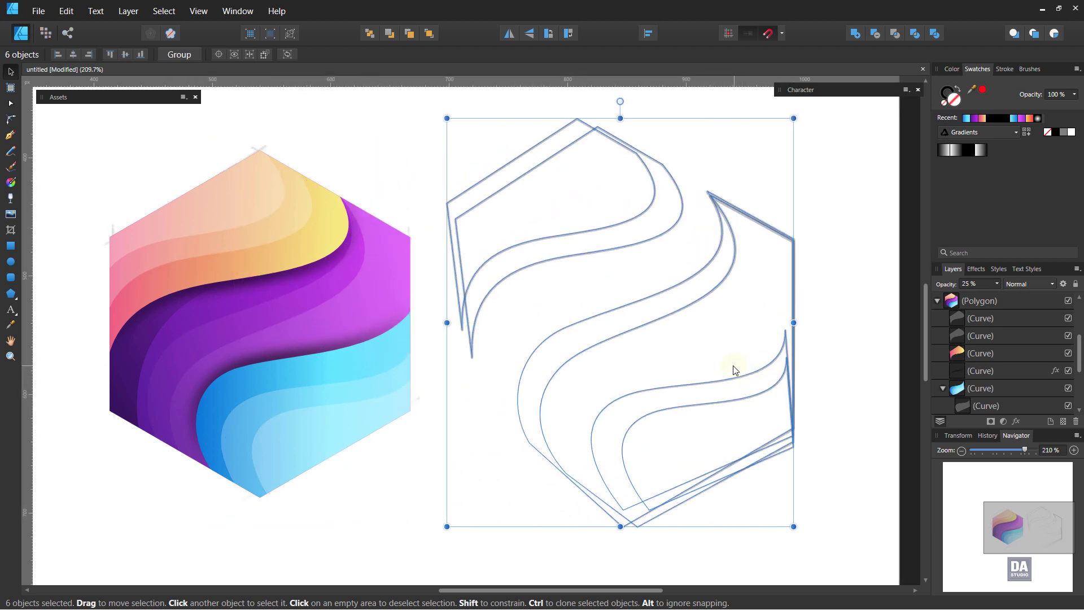
Raise the opacity of the six outlined curves to 100 %.
scroll(641, 189, "up", 3)
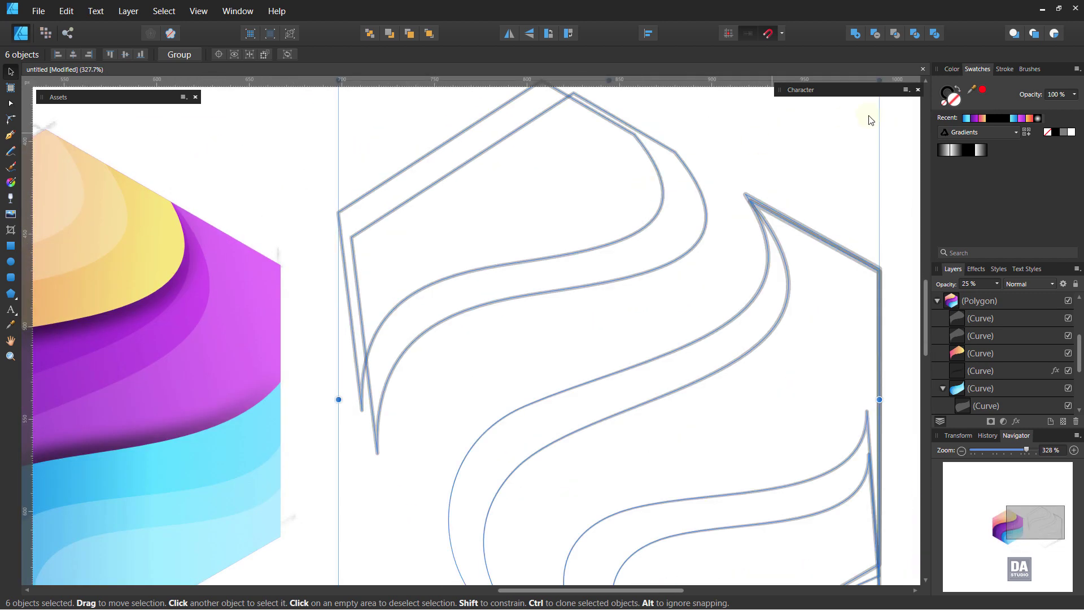
left_click(1003, 69)
left_click(986, 71)
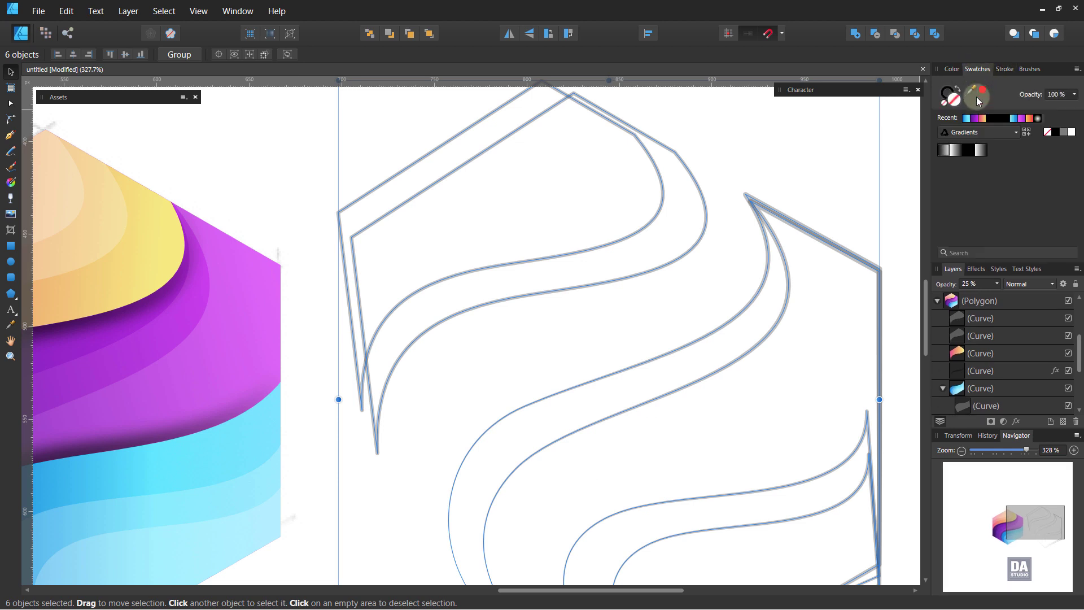
left_click(997, 284)
left_click_drag(998, 293, 1083, 304)
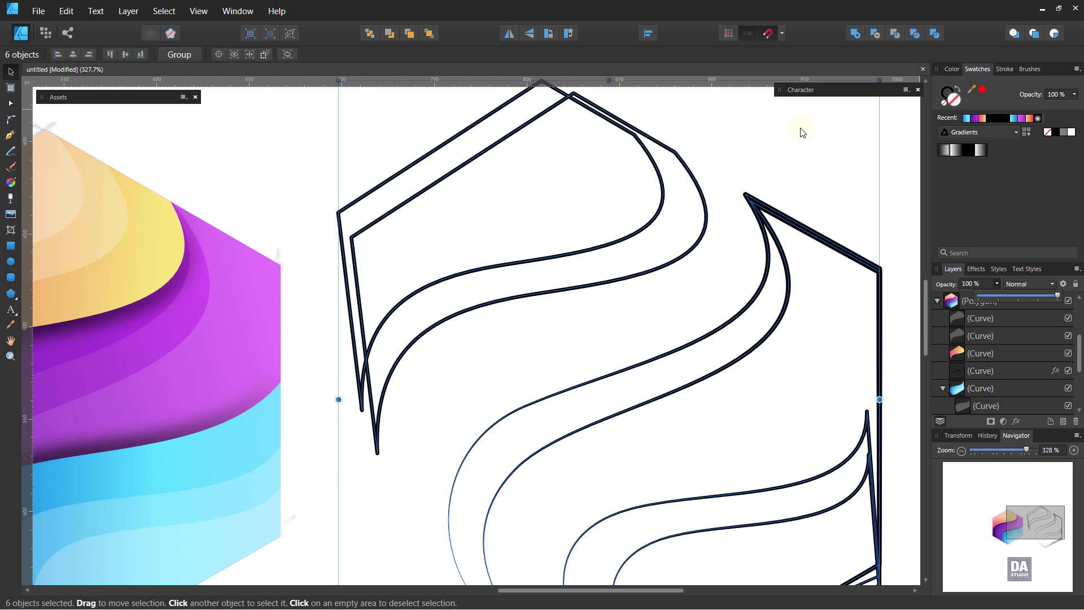
Break the inner upper outline at both end nodes of its S-curve to separate it from the straight edges.
left_click(10, 105)
left_click(635, 135)
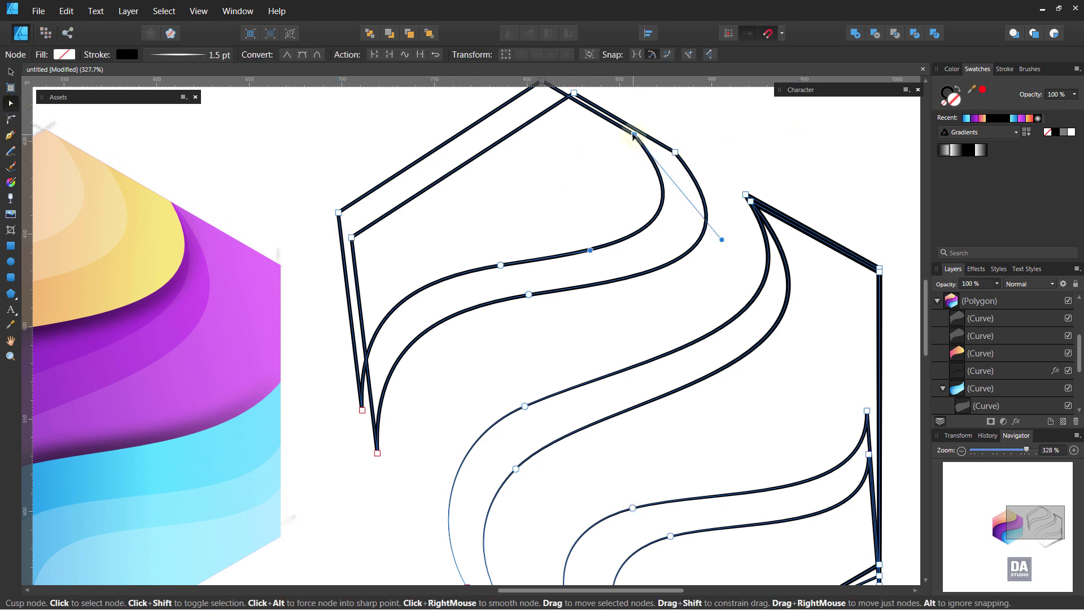
left_click(367, 353)
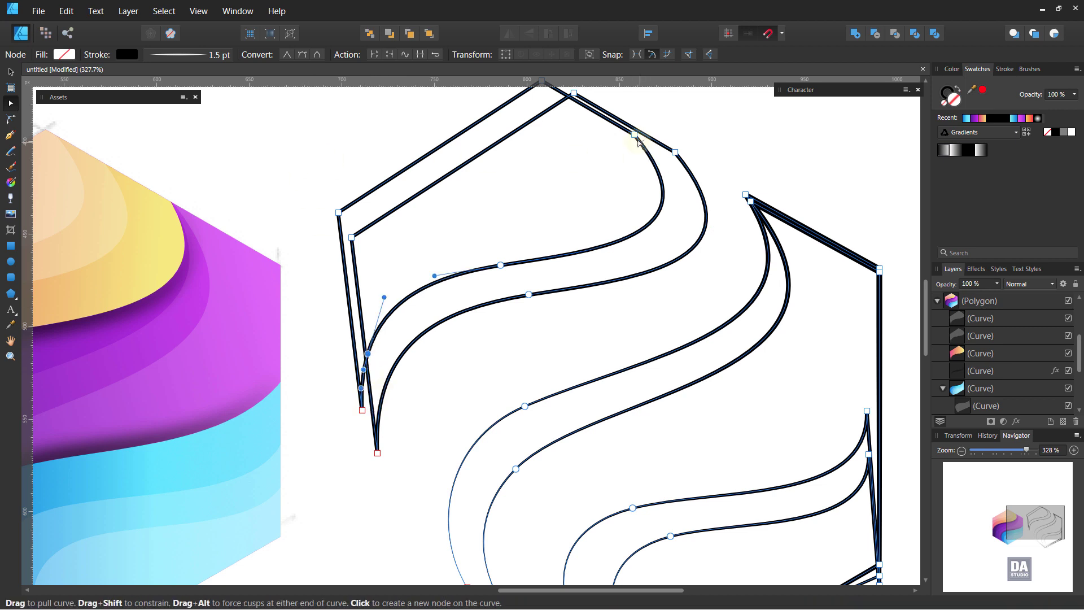
left_click(635, 134, "shift")
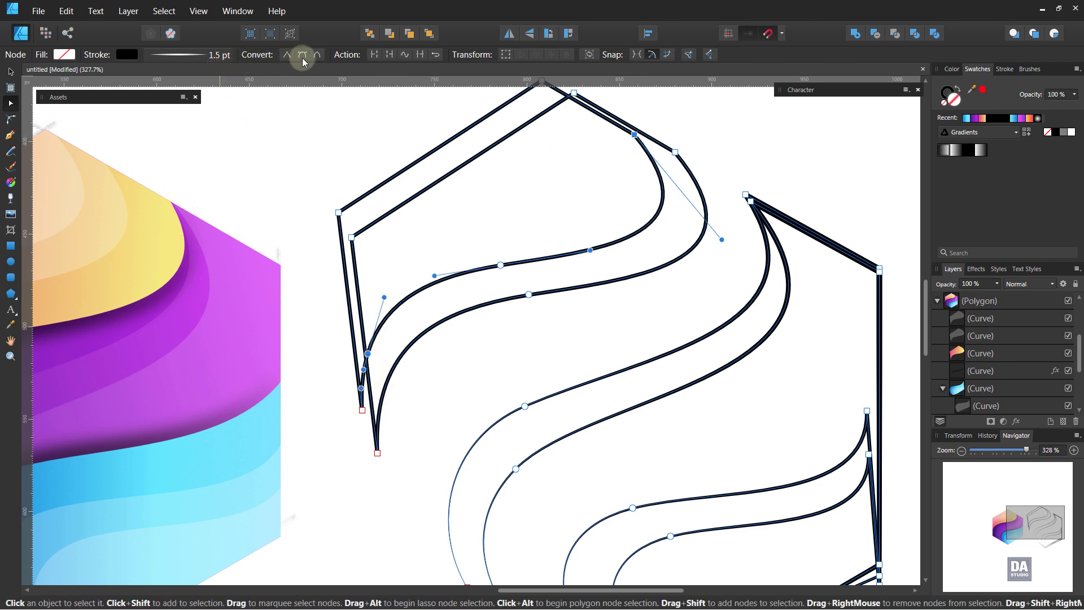
left_click(375, 55)
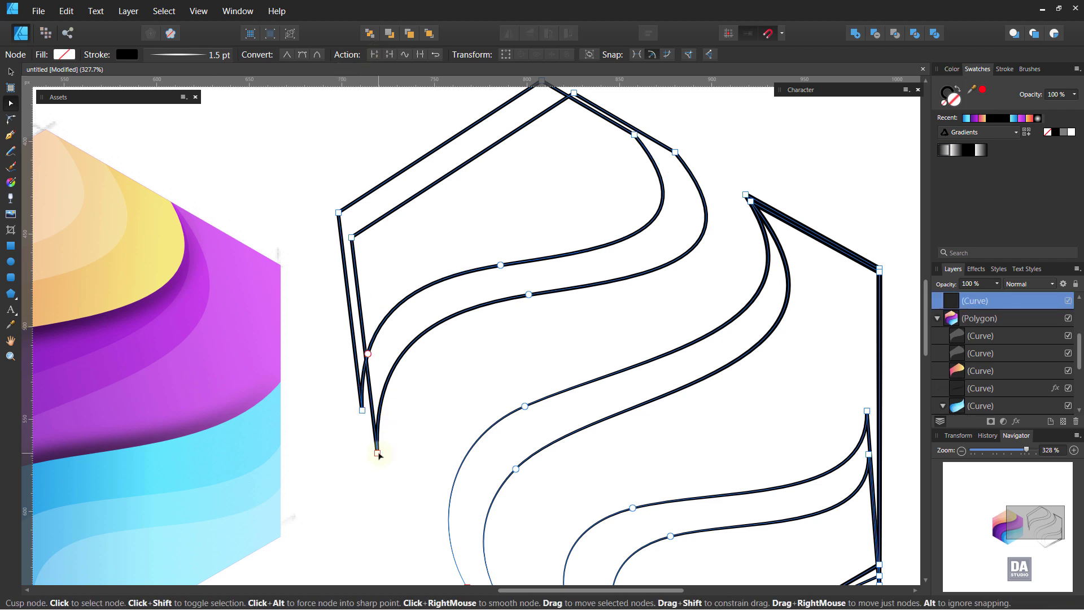
Break the outer upper outline at both end nodes of its S-curve.
left_click(378, 453)
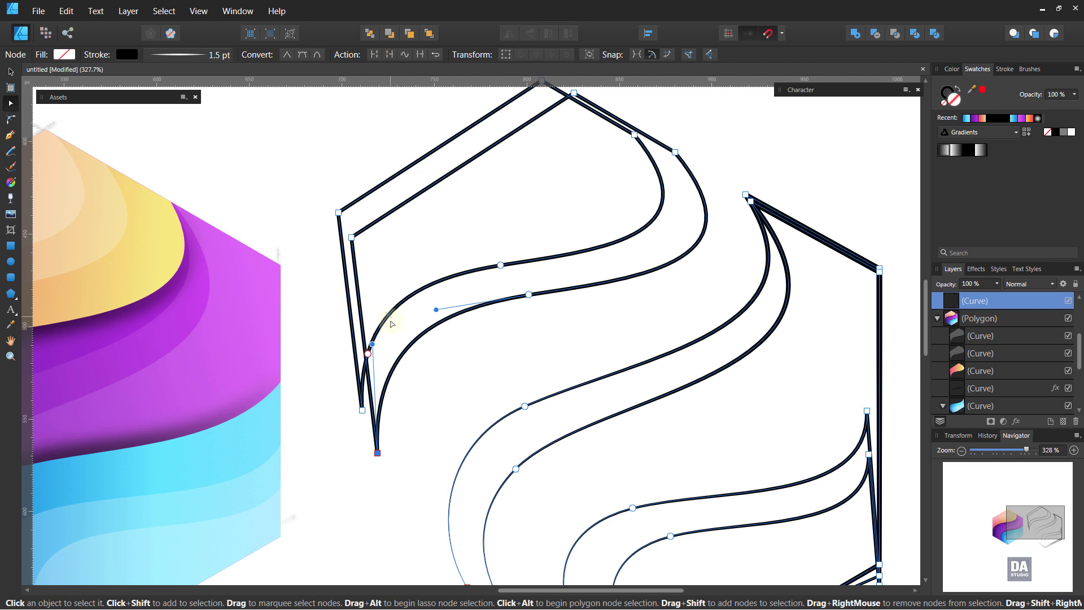
left_click(675, 152)
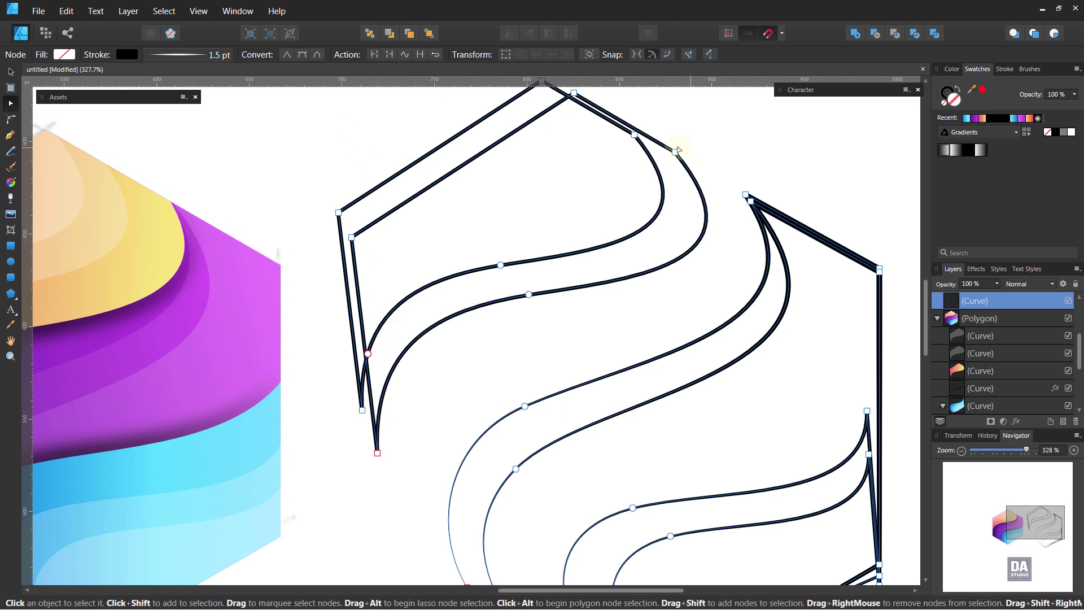
left_click(375, 56)
Delete the straight-edged remainders of both upper outlines, keeping only the two S-curves.
key("v")
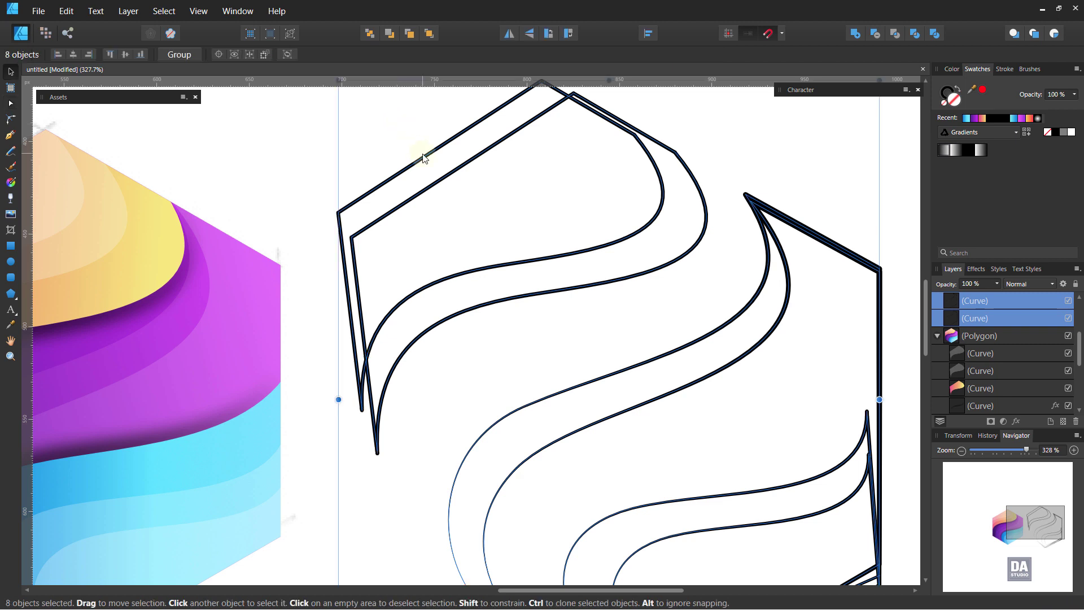
left_click(425, 158)
key("Delete")
left_click(438, 181)
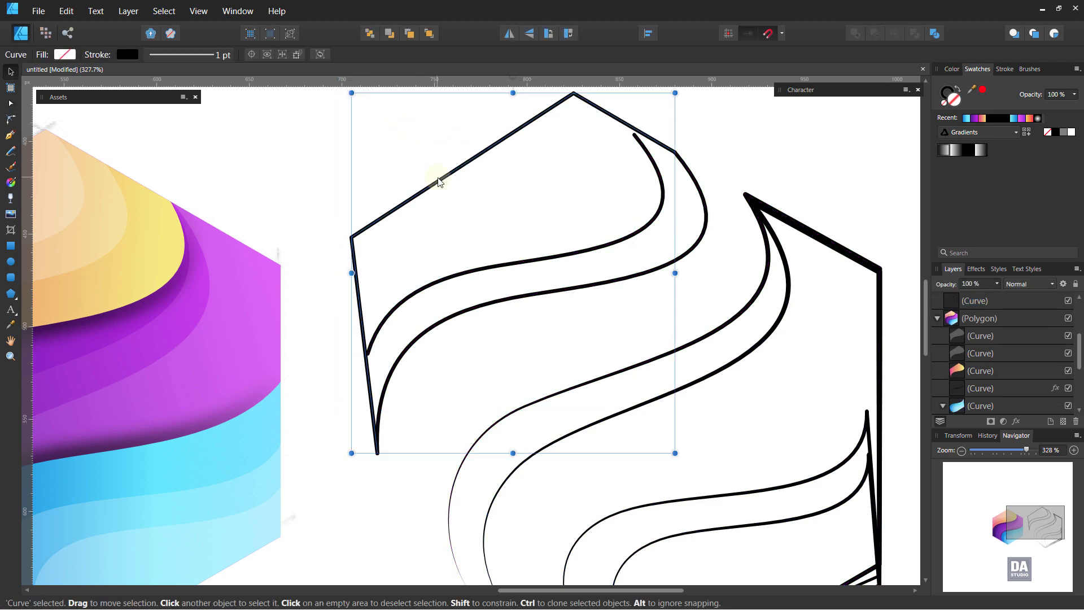
key("Delete")
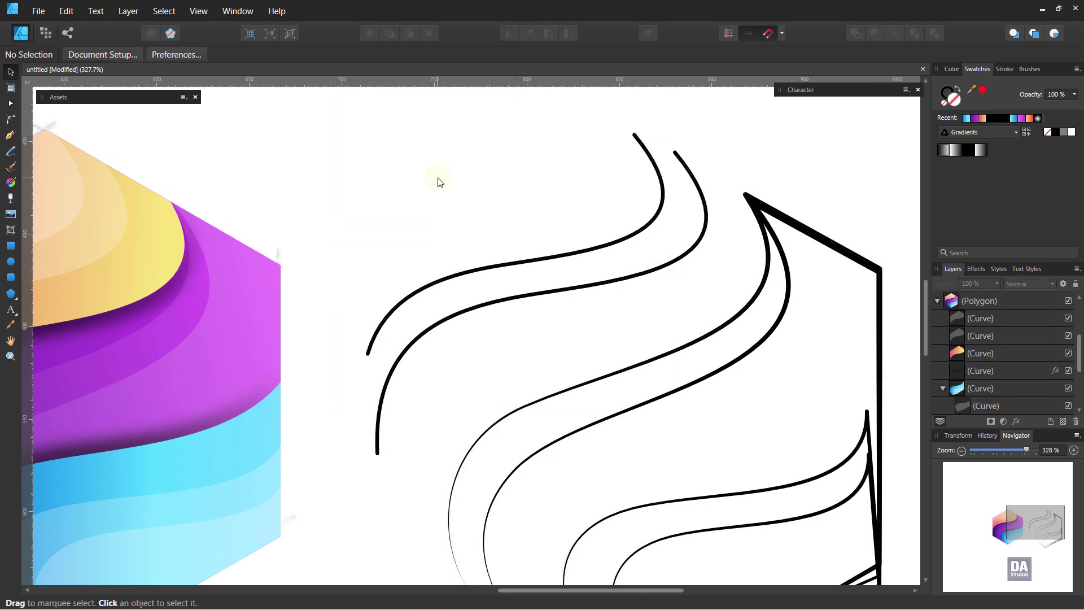
Break the inner middle outline at the upper end node of its S-curve.
left_click_drag(678, 392, 559, 305)
left_click(561, 312)
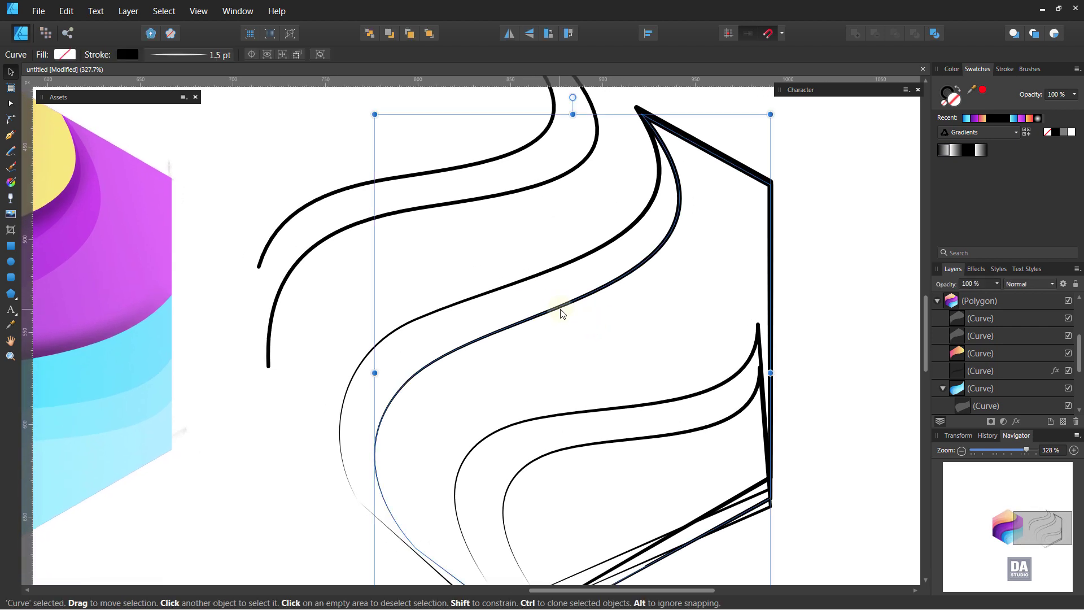
key("a")
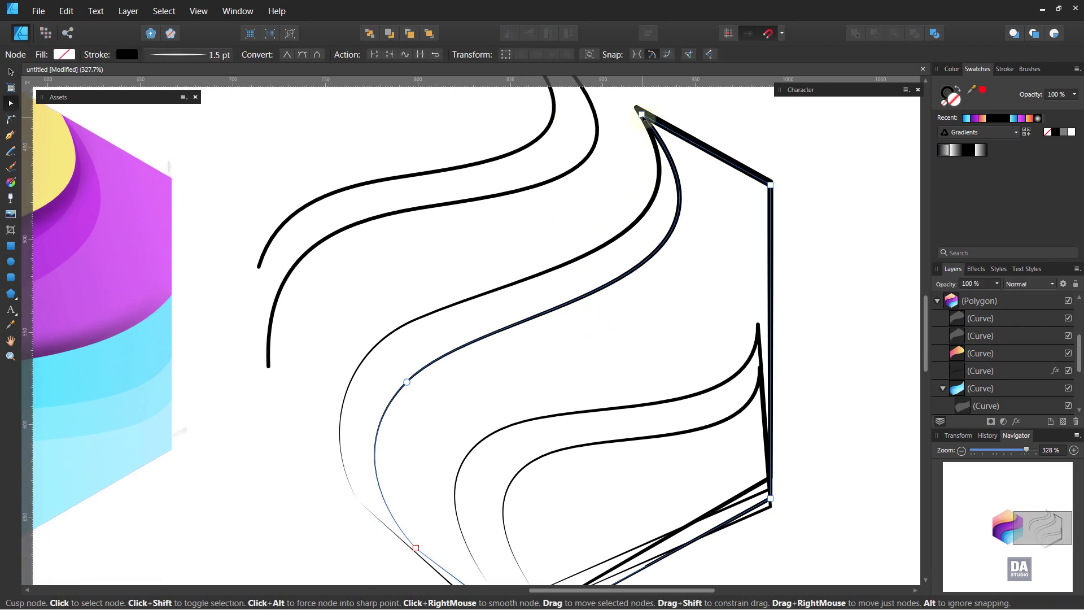
left_click(642, 116)
left_click(374, 55)
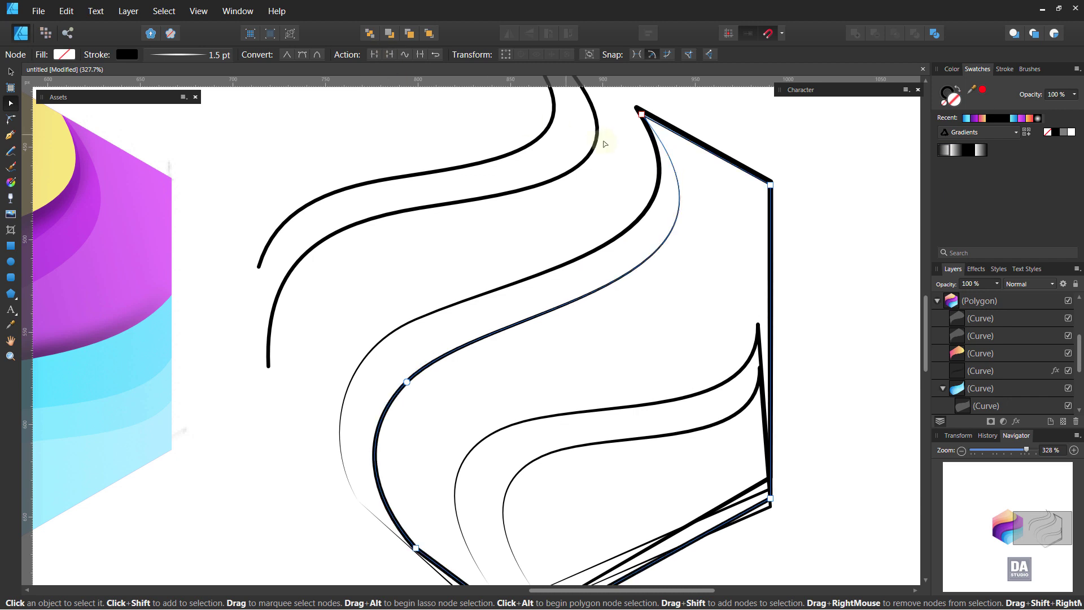
Break the outer middle outline at the upper and lower end nodes of its S-curve.
left_click(658, 161)
left_click(637, 108)
left_click(375, 56)
left_click(358, 500)
left_click(375, 55)
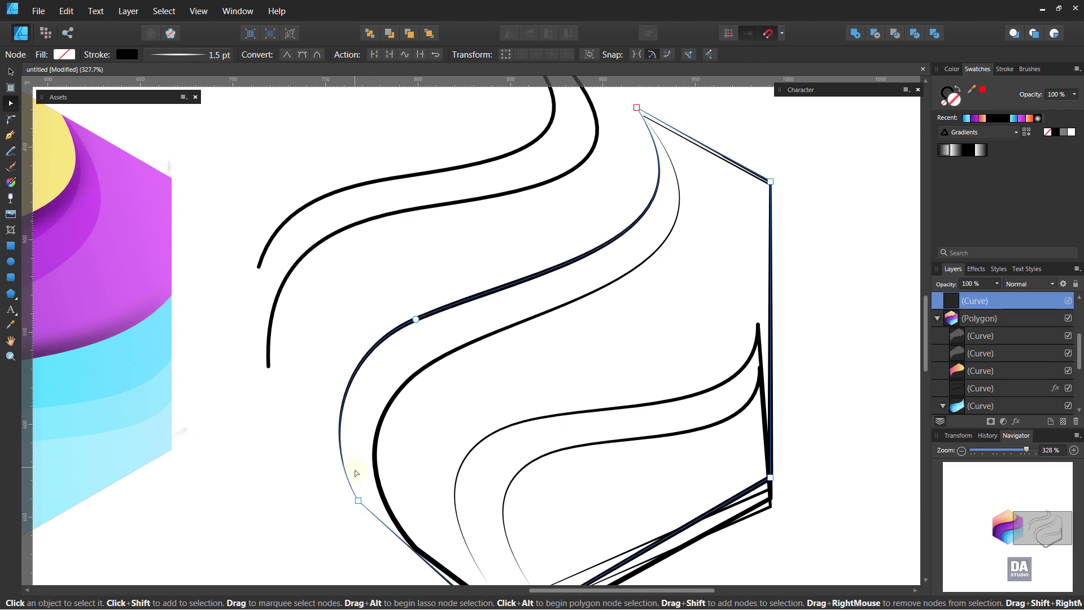
Break the inner middle outline at the lower end node of its S-curve as well.
left_click(380, 483)
left_click(416, 547)
left_click(374, 55)
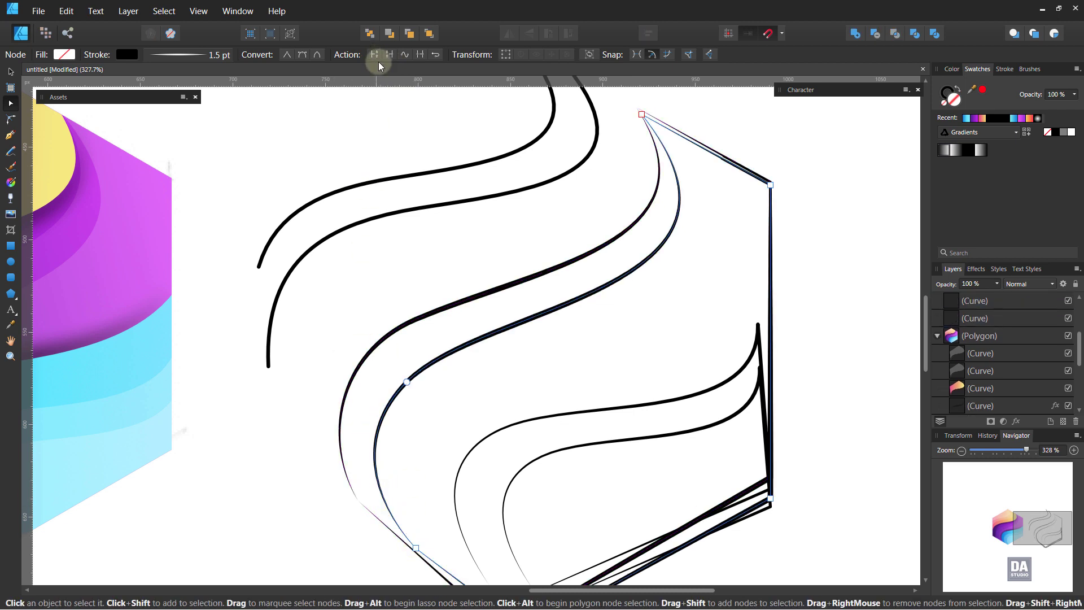
Delete the straight-edged remainders of the two middle outlines.
key("v")
left_click(738, 172)
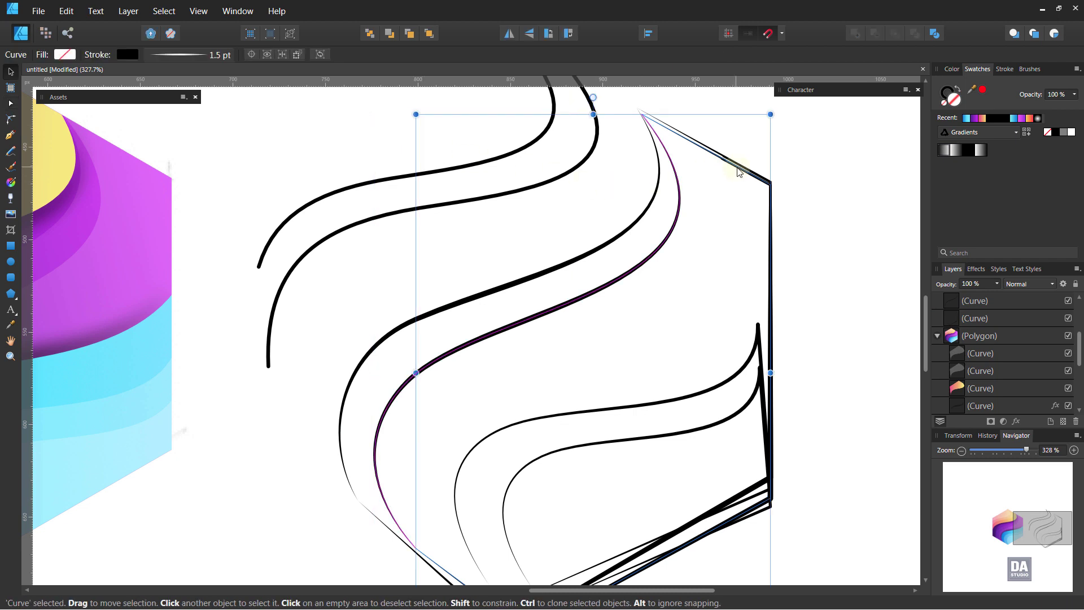
key("Delete")
Break the inner lower outline at the lower and upper end nodes of its S-curve.
key("space")
mouse_move(630, 464)
left_mouse_down()
mouse_move(611, 379)
mouse_move(600, 374)
left_mouse_up()
left_click(570, 358)
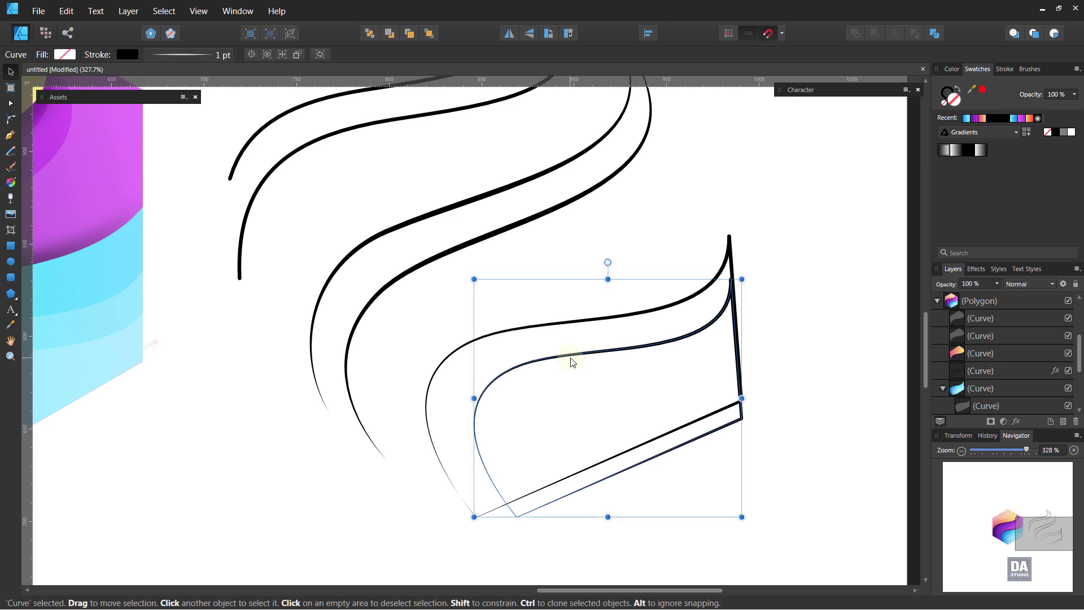
key("a")
left_click(503, 500)
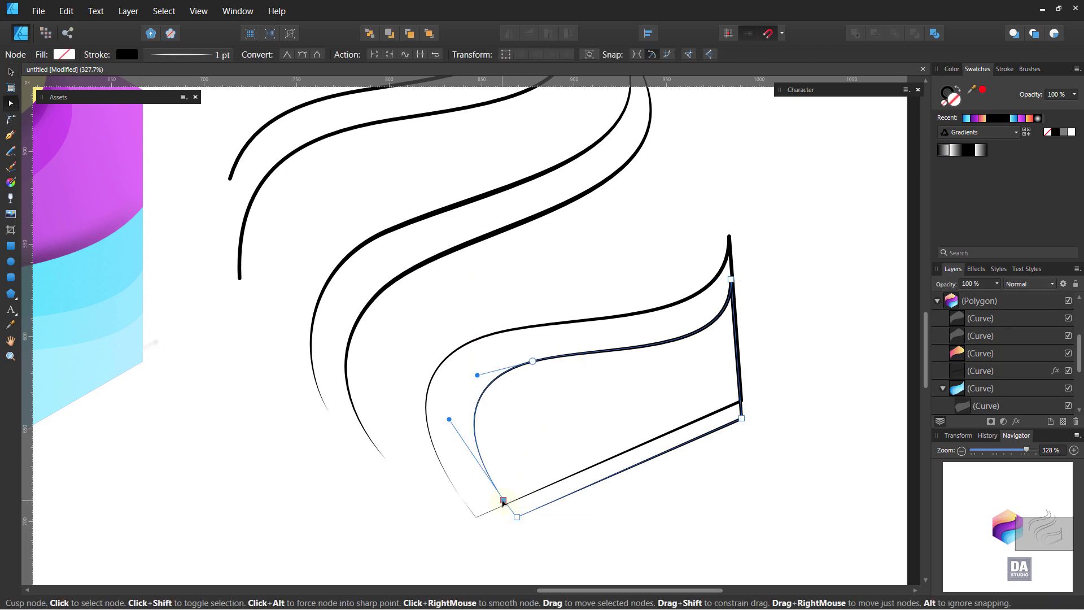
left_click(373, 55)
key("Delete")
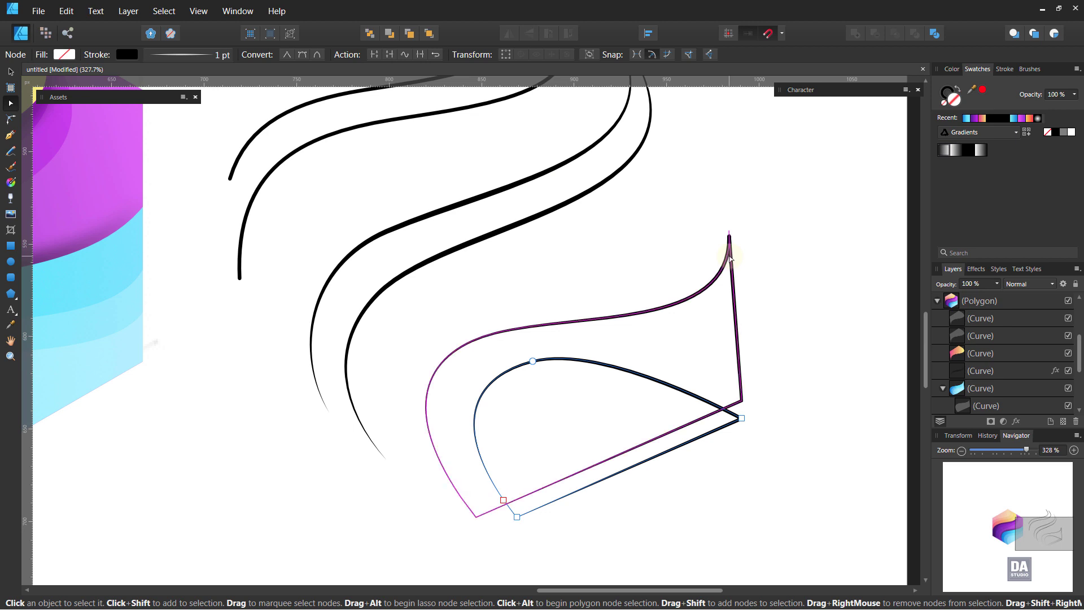
key("ctrl+z")
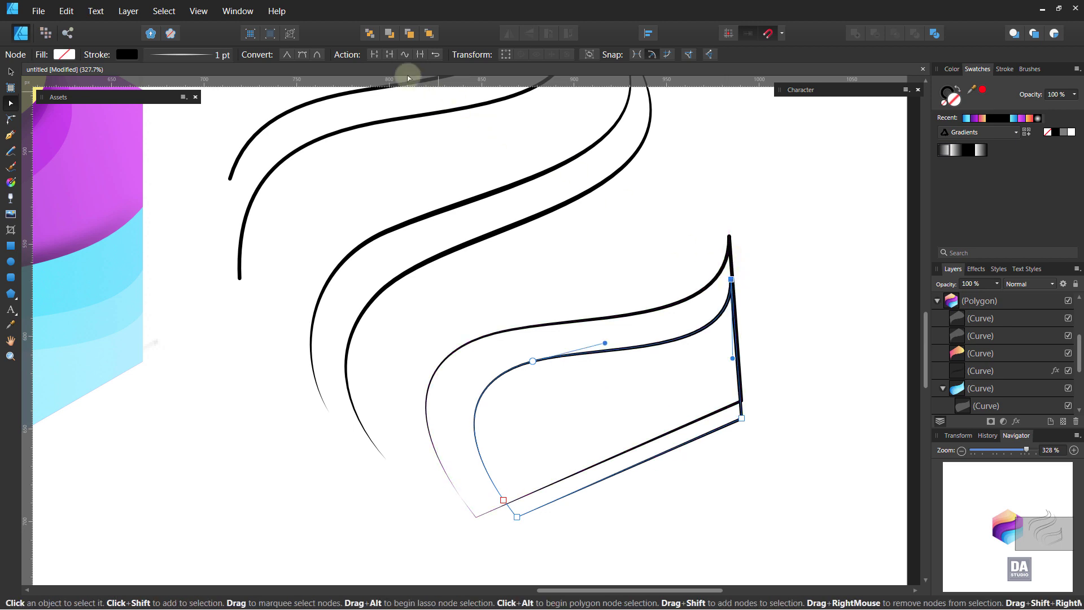
left_click(374, 55)
Break the outer lower outline at both end nodes of its S-curve.
left_click(729, 236)
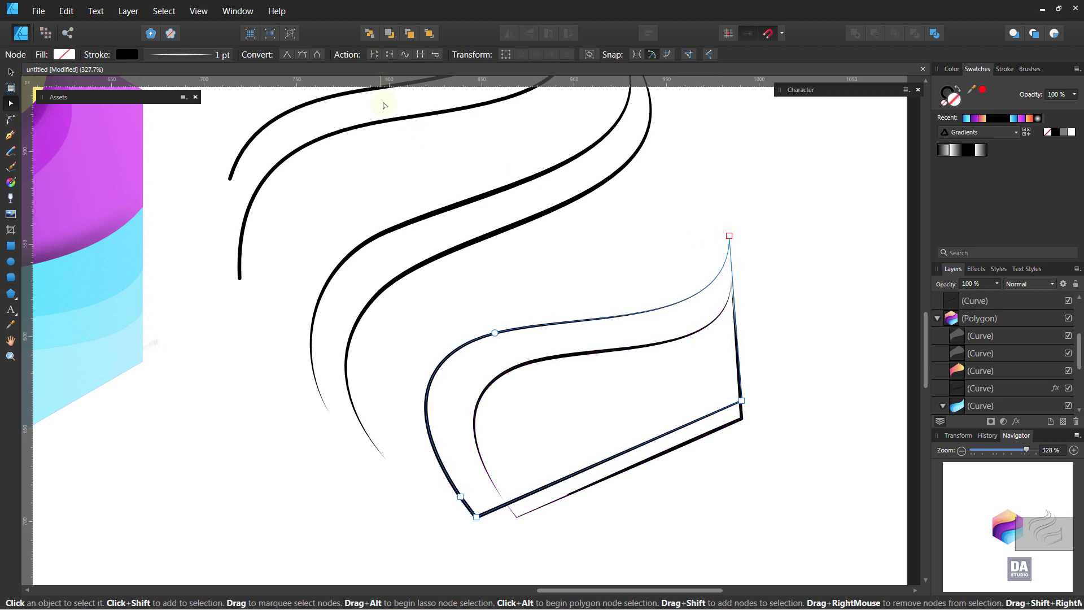
left_click(460, 496)
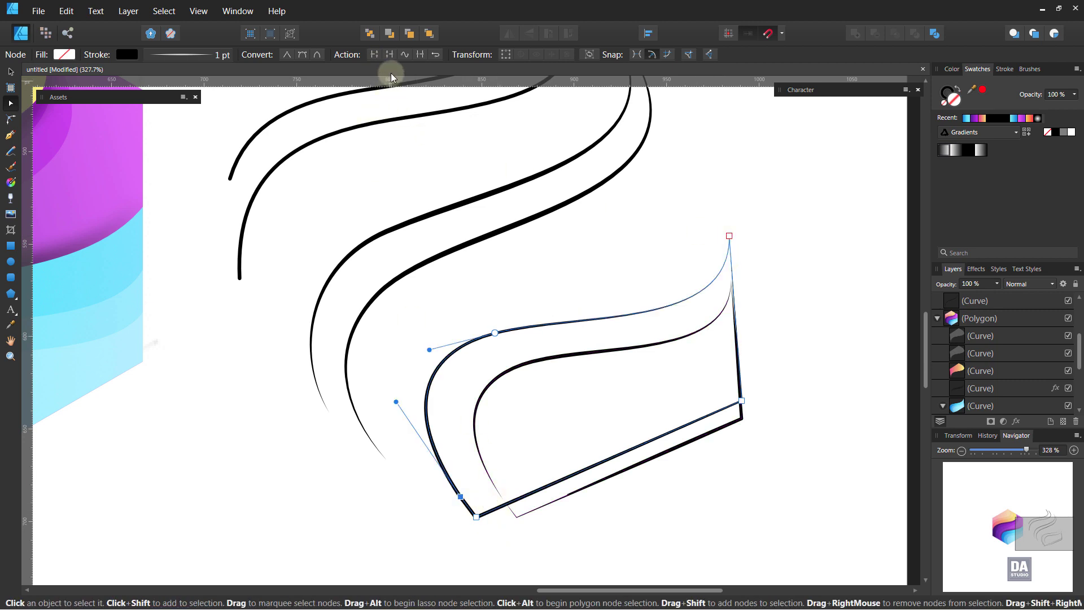
left_click(374, 55)
Delete the straight-edged remainder of the inner lower outline.
left_click(10, 71)
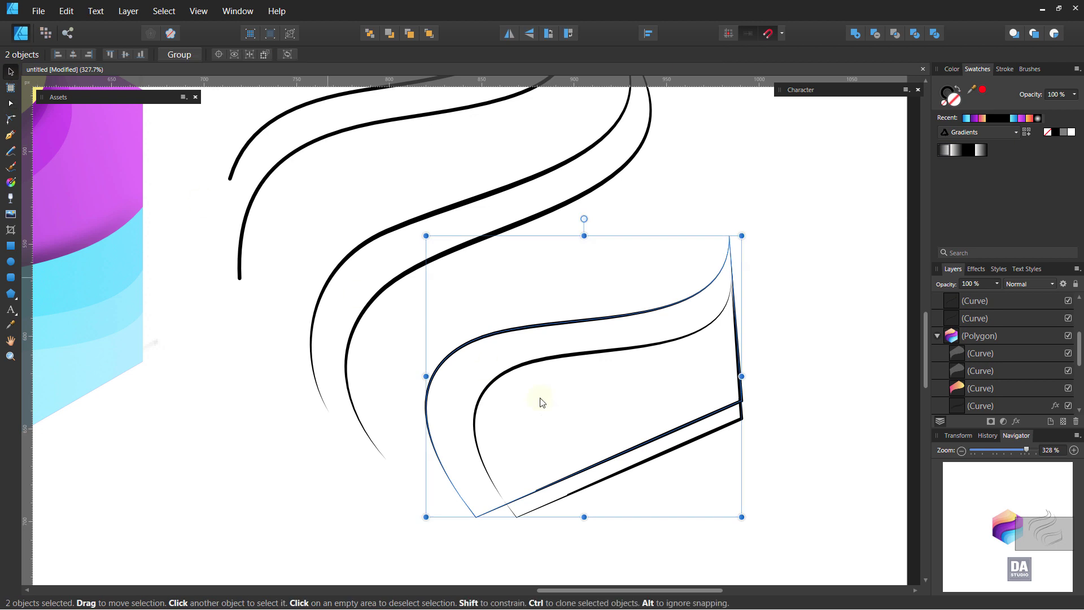
left_click(622, 472)
key("Delete")
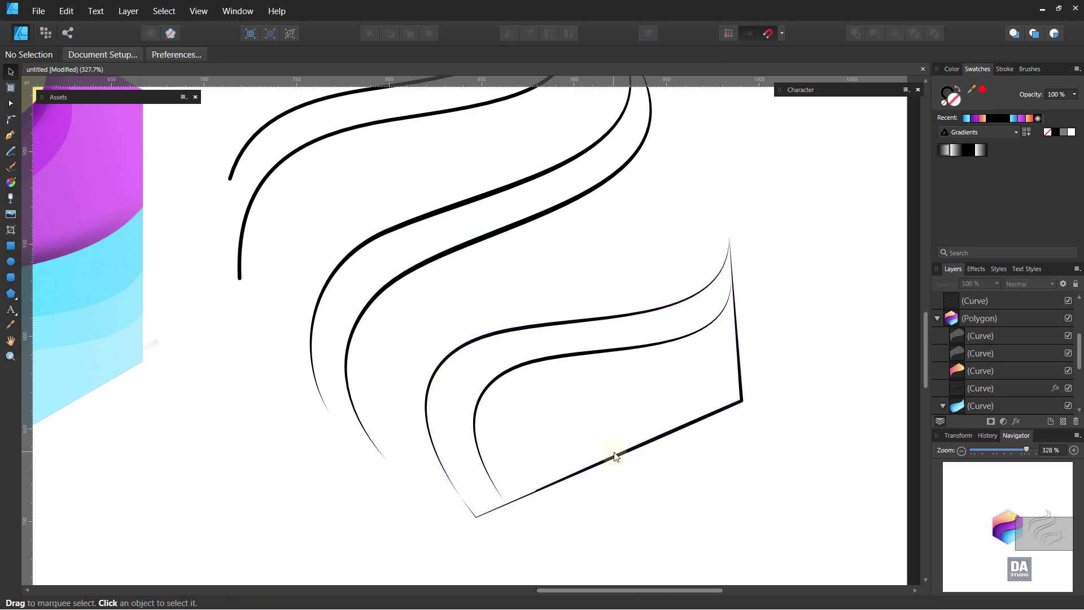
Delete the straight-edged remainder of the outer lower outline.
left_click(622, 460)
key("Delete")
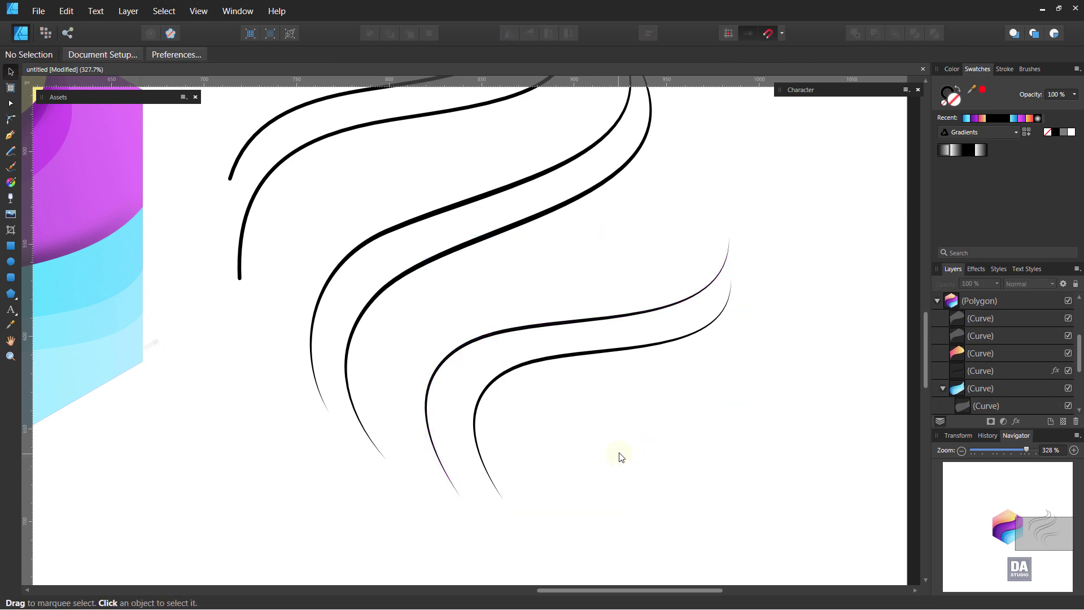
Give the two upper S-curve lines a pressure profile that peaks in the middle and tapers to nothing at both ends.
key("z")
scroll(554, 326, "up", 3)
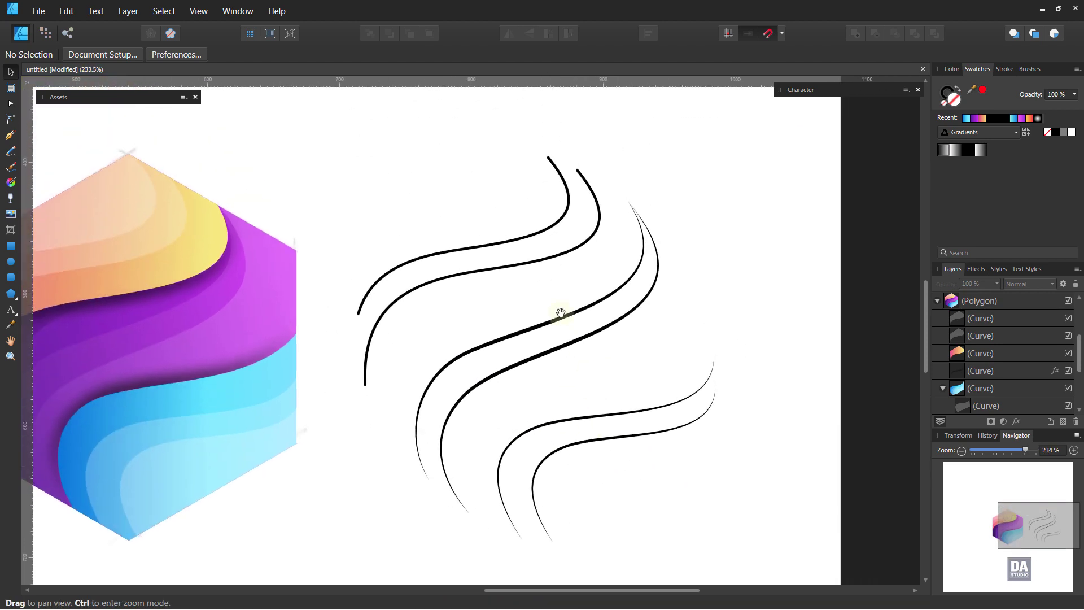
left_click(552, 261)
left_click(551, 236, "shift")
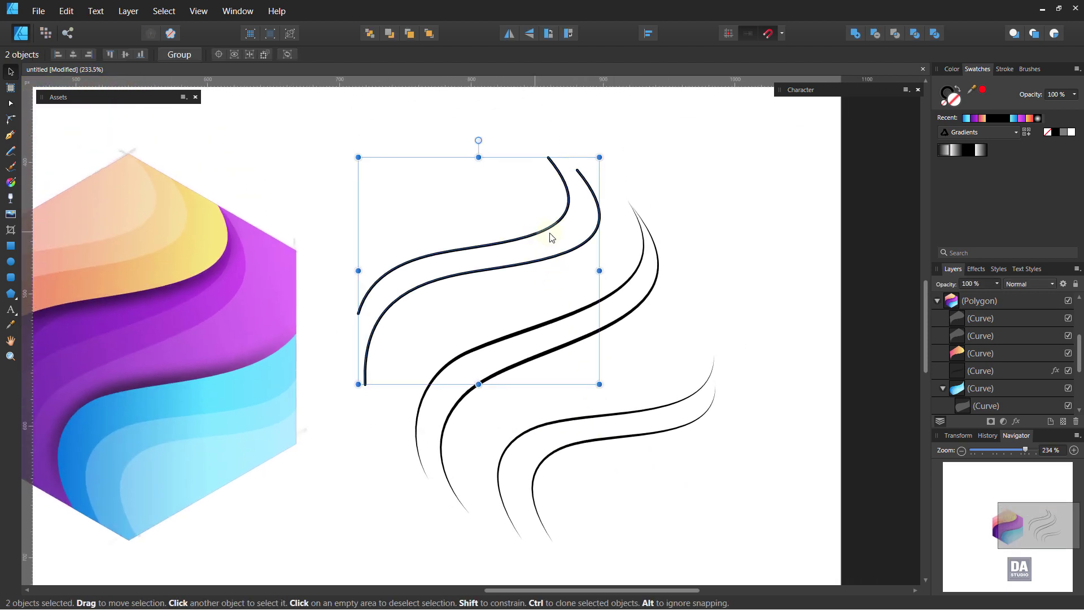
left_click(1005, 69)
left_click(1048, 237)
left_click(994, 255)
left_click_drag(924, 254, 925, 339)
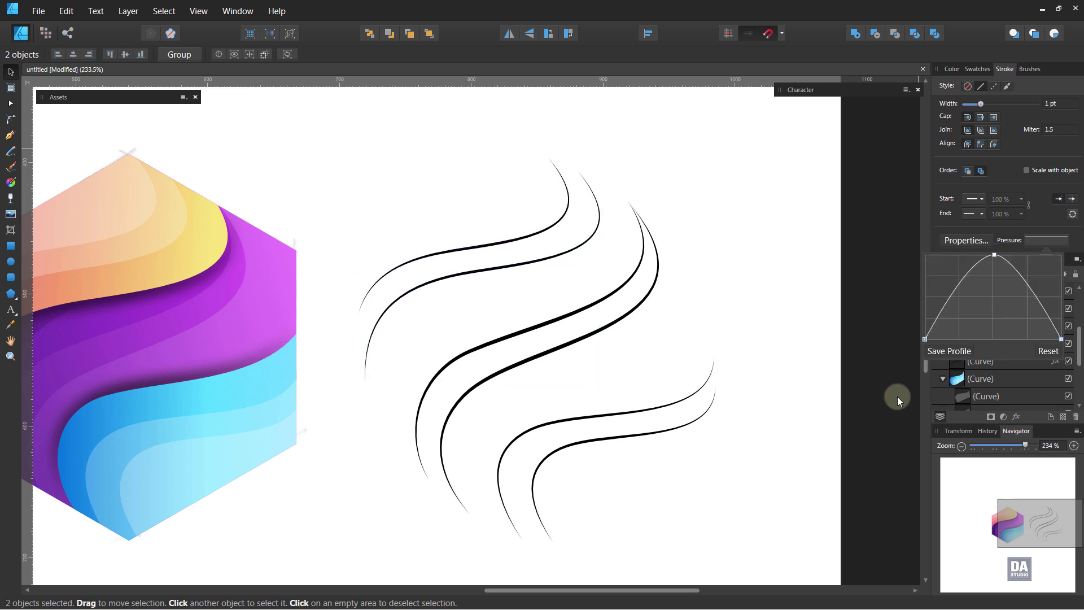
left_click(775, 416)
key("a")
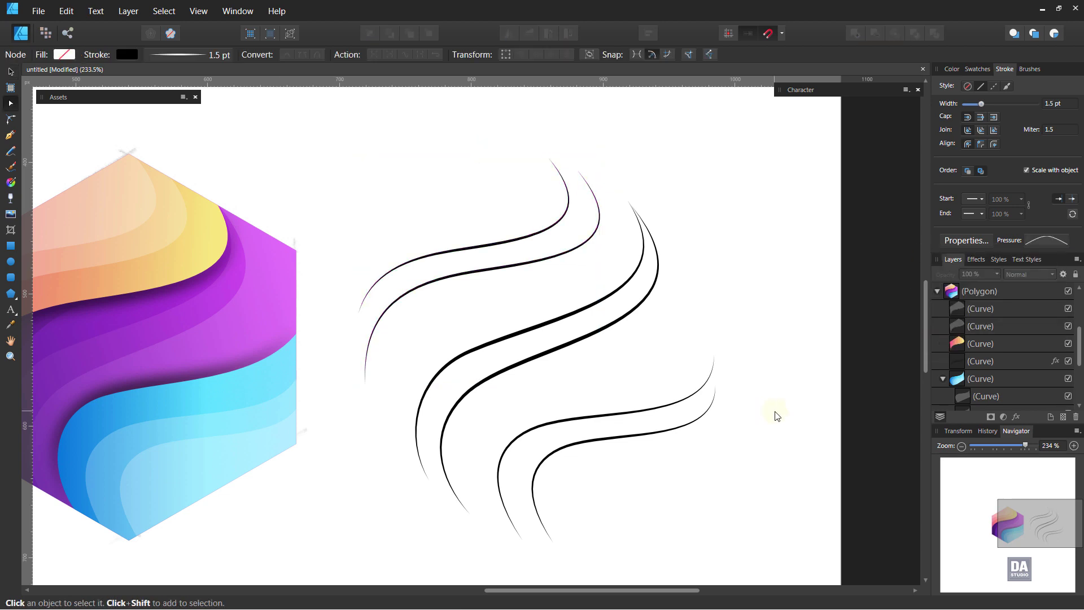
Move all six tapered S-curve lines onto the hexagon so they line up with the edges of the highlight shapes.
scroll(733, 438, "left", 2)
scroll(741, 439, "down", 3)
left_click_drag(597, 407, 642, 414)
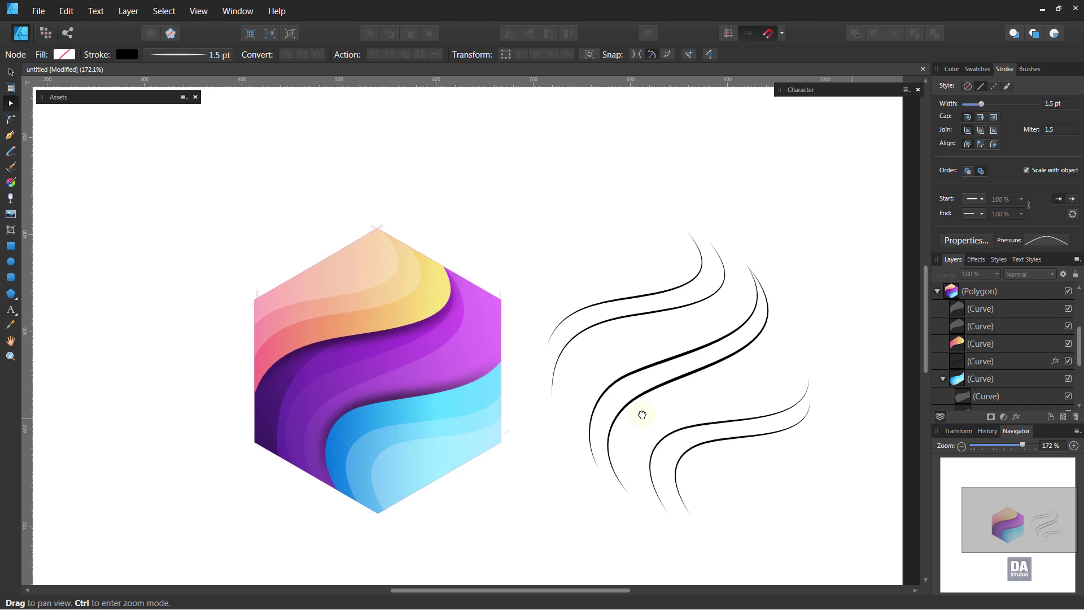
key("v")
mouse_move(493, 169)
left_mouse_down()
mouse_move(529, 236)
mouse_move(815, 553)
mouse_move(864, 566)
left_mouse_up()
left_click_drag(757, 439, 449, 425)
scroll(364, 287, "up", 6)
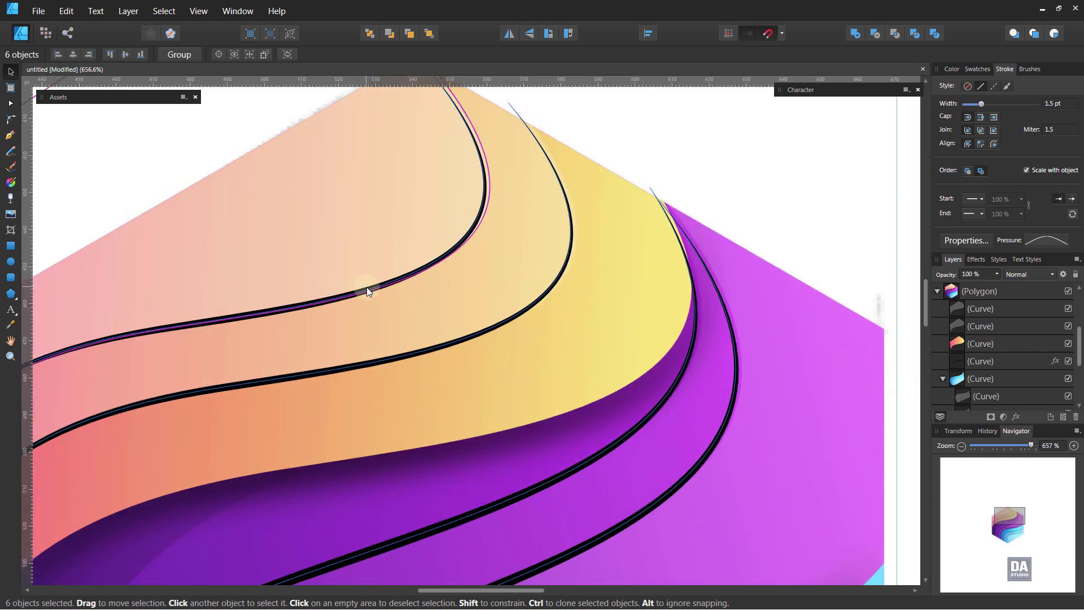
scroll(367, 287, "up", 4)
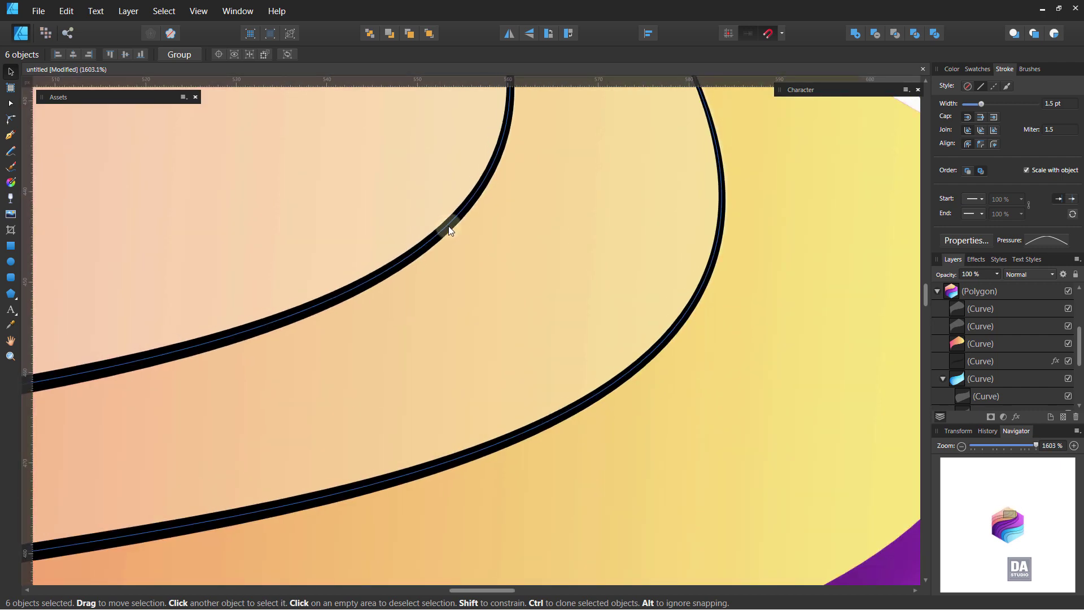
scroll(489, 362, "down", 7)
mouse_move(547, 533)
left_mouse_down()
mouse_move(552, 383)
mouse_move(494, 378)
left_mouse_up()
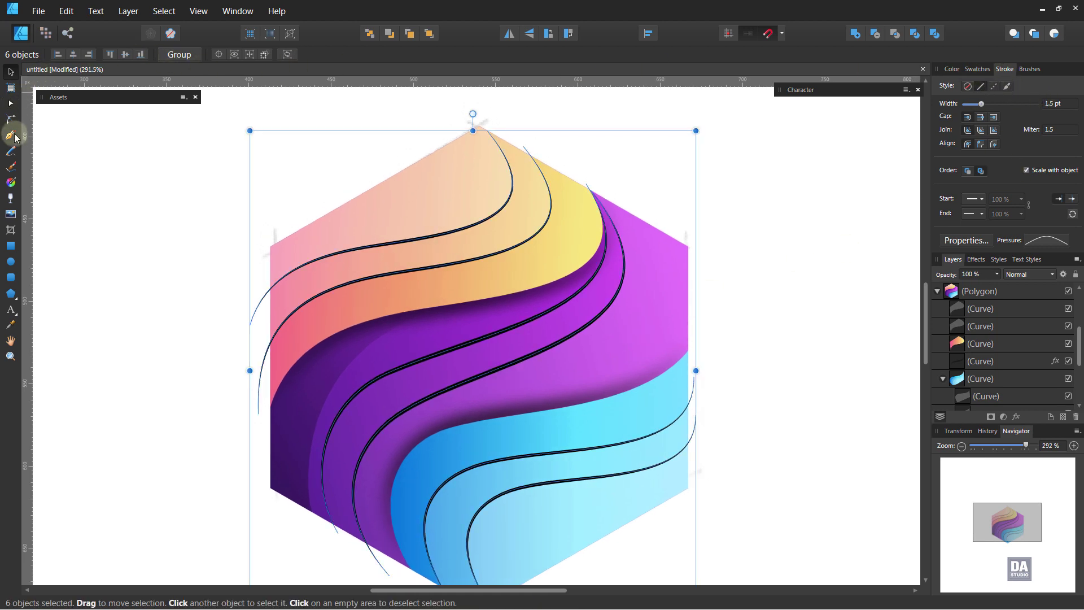
Apply the White to transparent gradient to the strokes of the six lines and set its type to Elliptical.
left_click(15, 183)
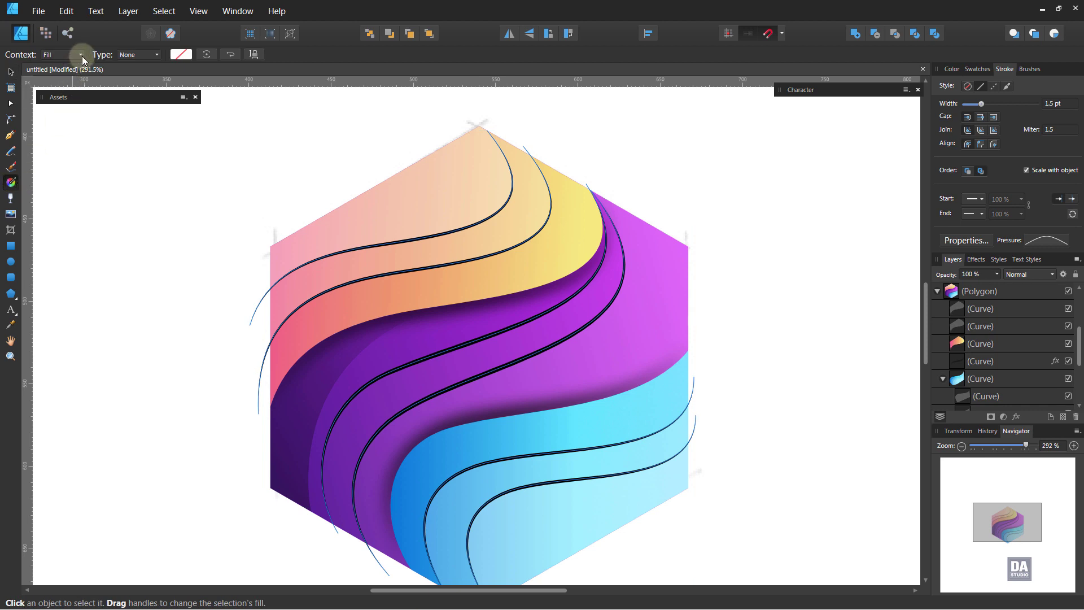
left_click(977, 69)
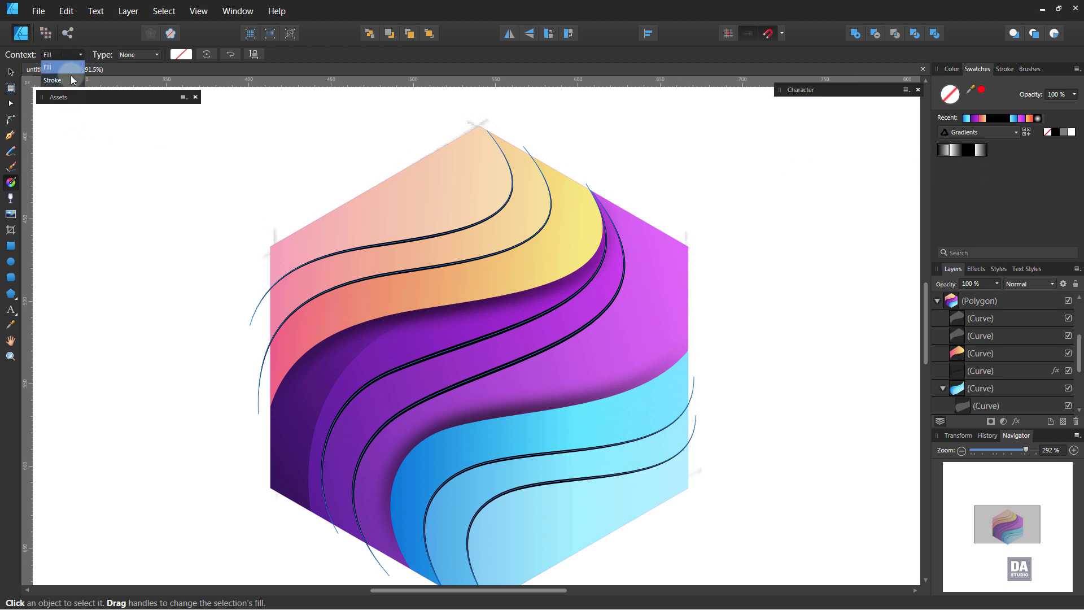
left_click(70, 79)
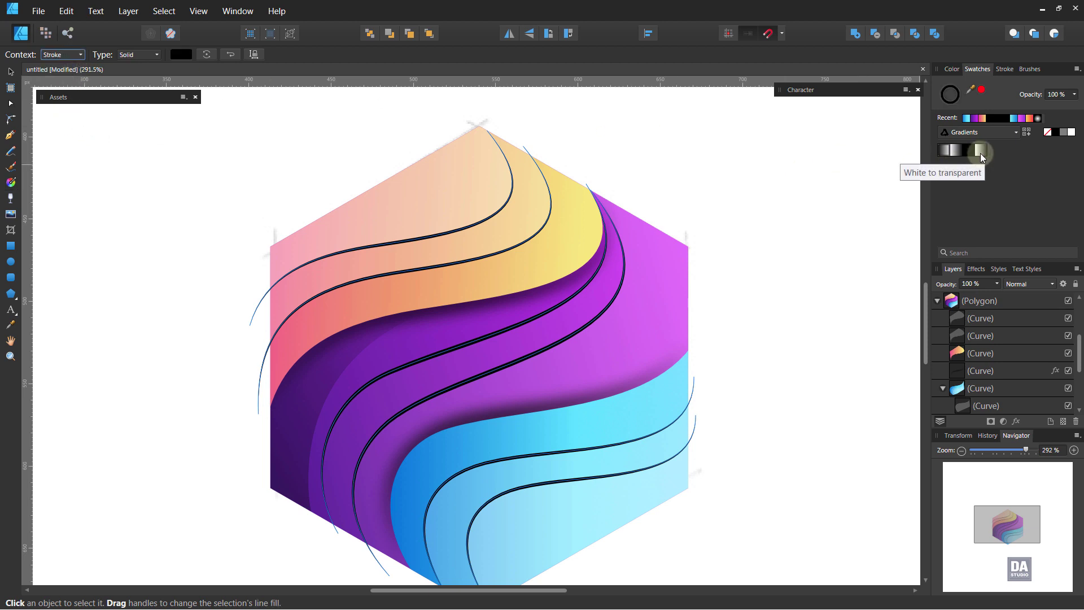
left_click(980, 154)
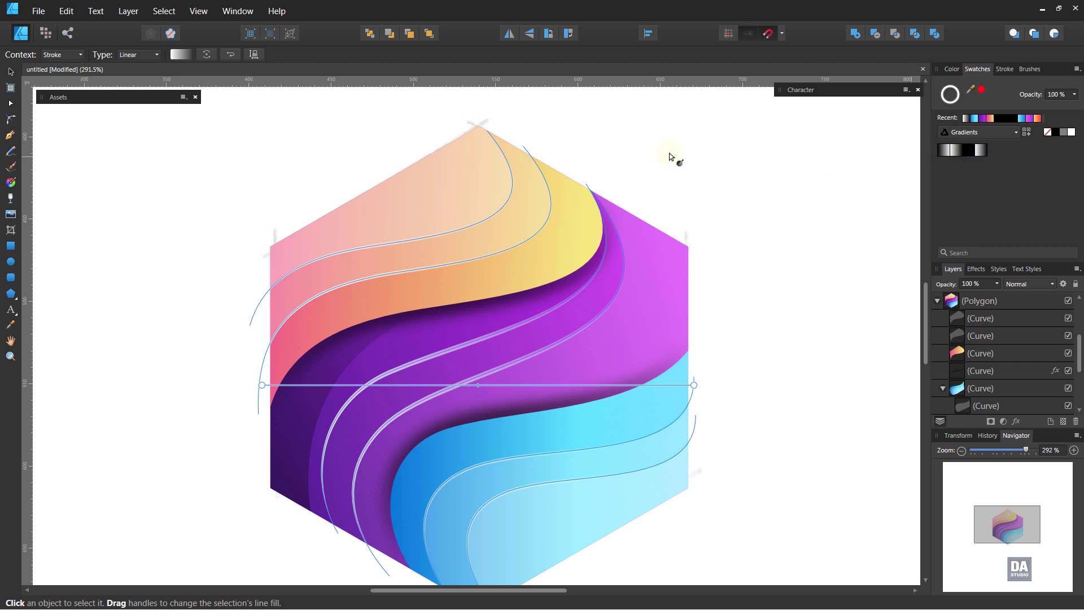
left_click(131, 56)
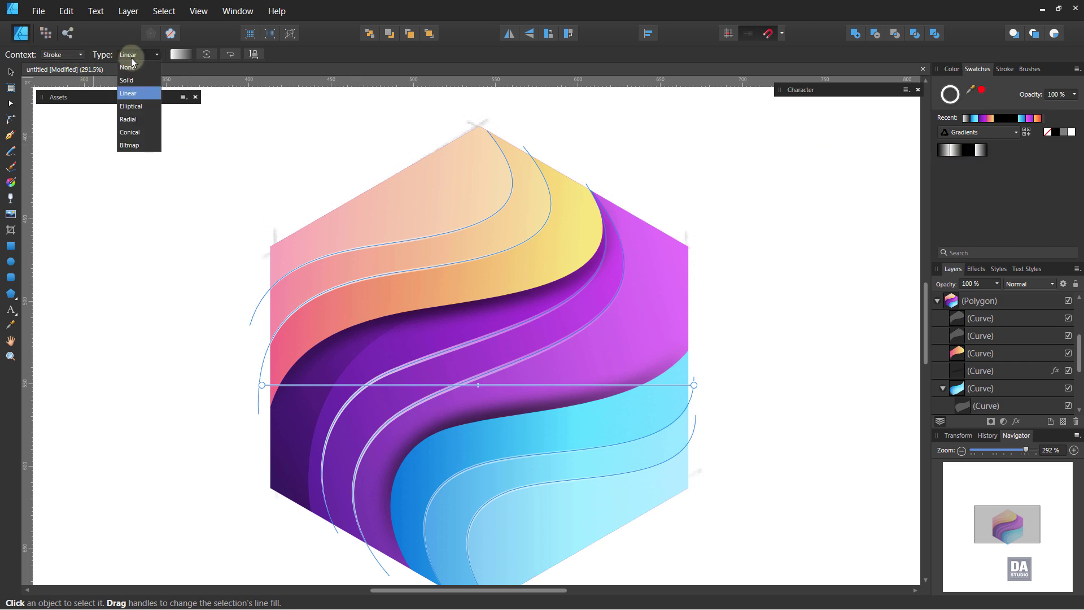
left_click(134, 106)
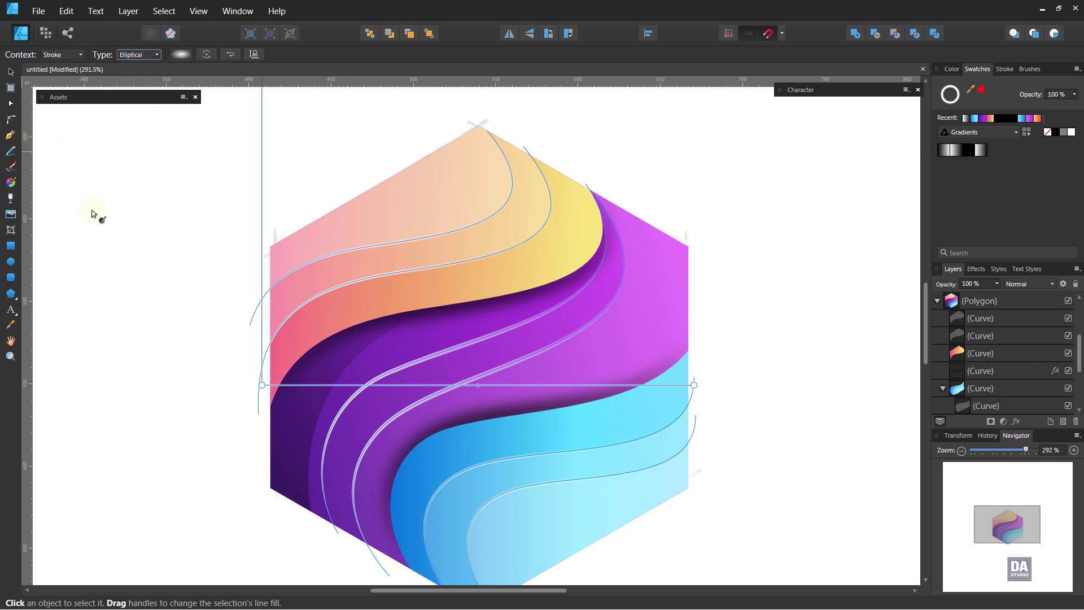
Redraw the elliptical stroke gradients of the two upper lines from each line's middle outward to the hexagon's upper right.
left_click_drag(419, 239, 559, 209)
left_click(492, 256)
left_click_drag(459, 265, 630, 223)
Redraw the elliptical stroke gradients of the two middle purple-area lines from each line's middle outward to the upper right.
left_click(418, 367)
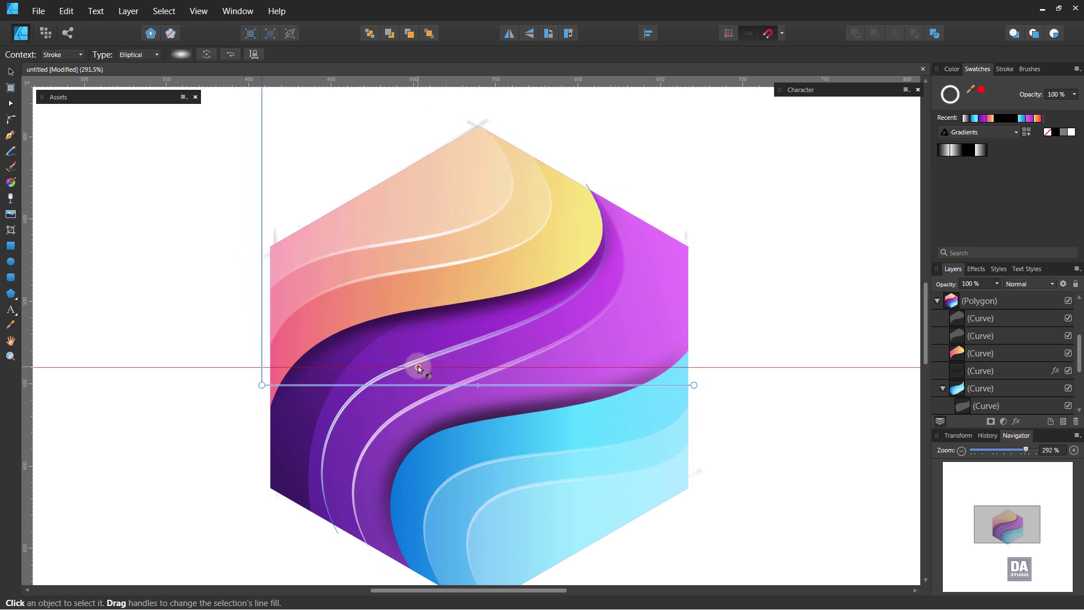
left_click_drag(418, 367, 624, 288)
left_click(465, 387)
left_click_drag(429, 405, 655, 337)
left_click_drag(504, 368, 681, 306)
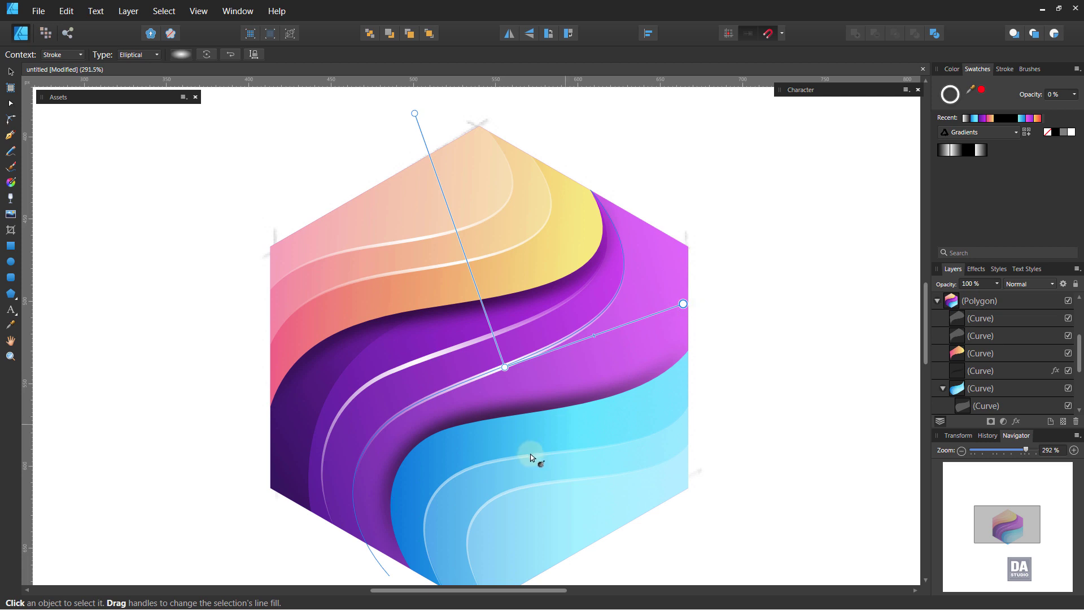
Redraw the elliptical stroke gradients of the two lower blue-area lines from each line's middle to the hexagon's right edge.
left_click(494, 463)
left_click_drag(493, 463, 702, 429)
left_click_drag(521, 492, 694, 473)
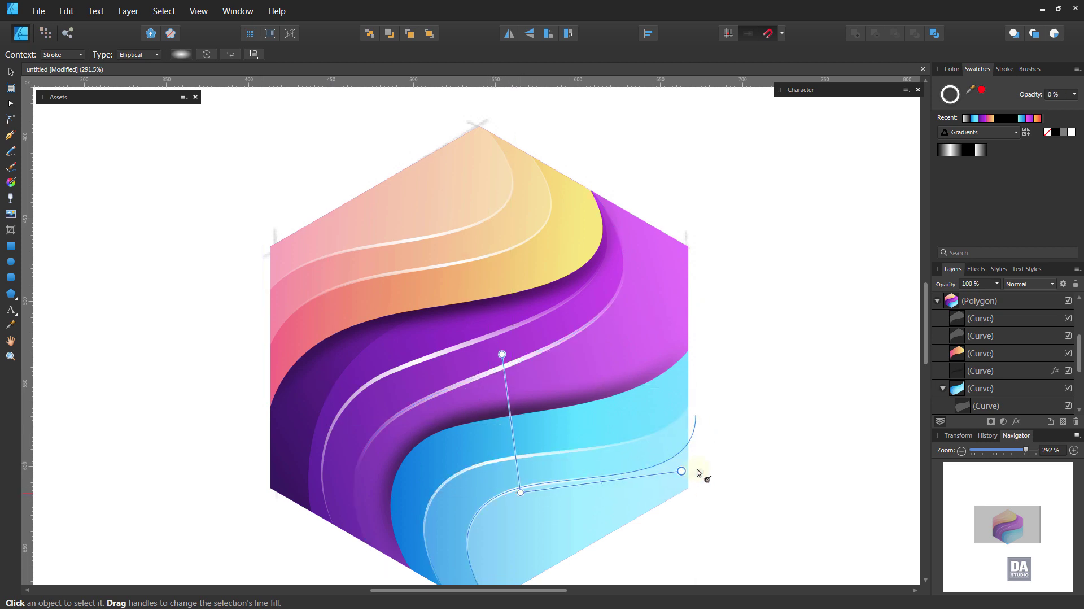
left_click(10, 72)
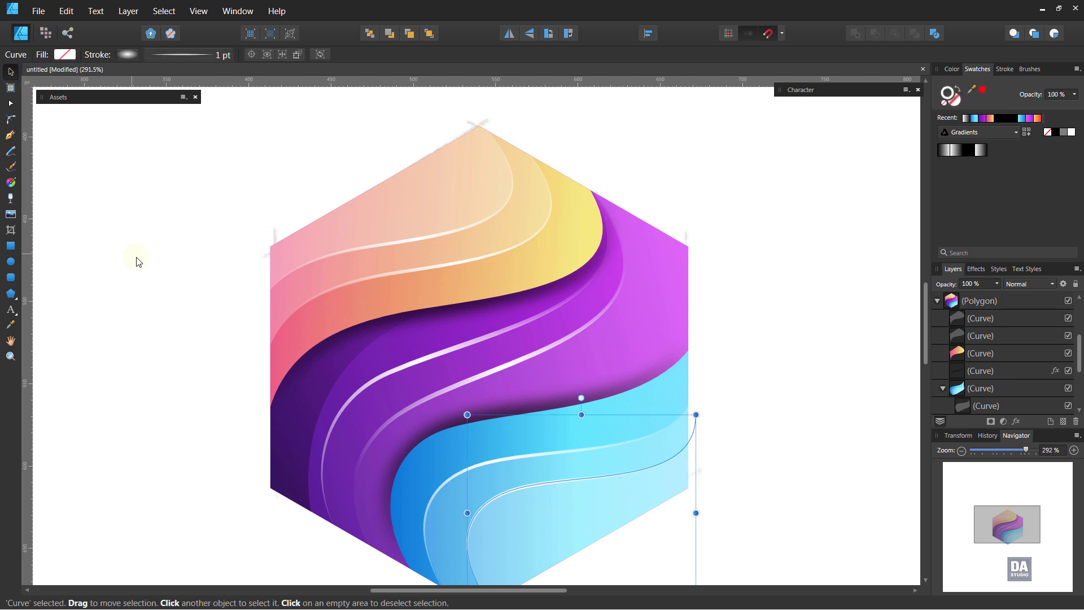
left_click(139, 260)
Set the two middle lines' stroke width to 1 pt and their opacity to 75 %.
key("z")
left_click_drag(535, 364, 532, 363)
left_click_drag(653, 393, 537, 380)
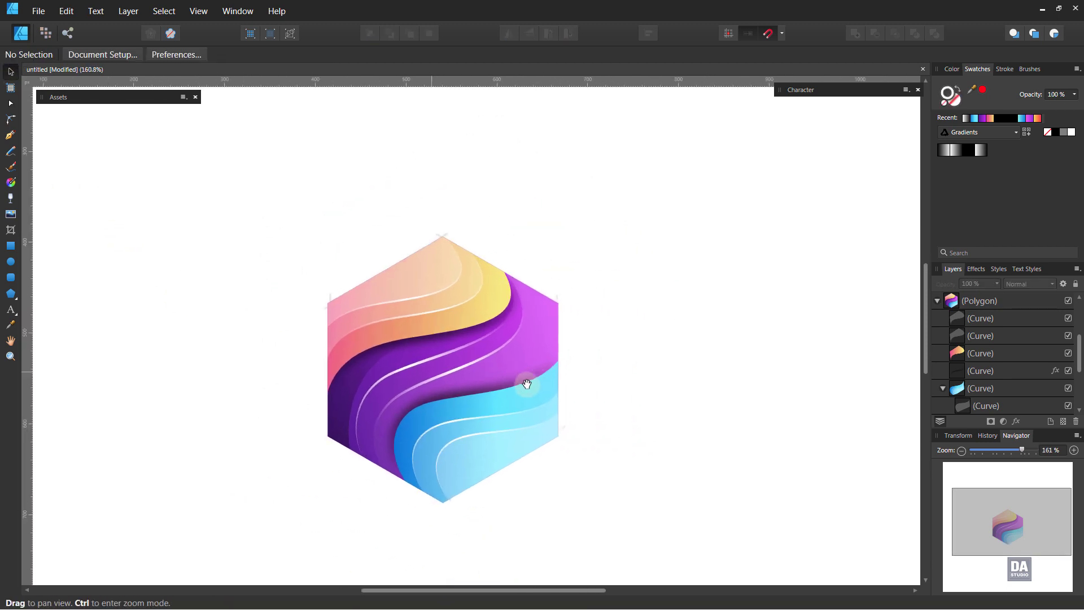
left_click_drag(423, 362, 493, 360)
left_click(483, 370)
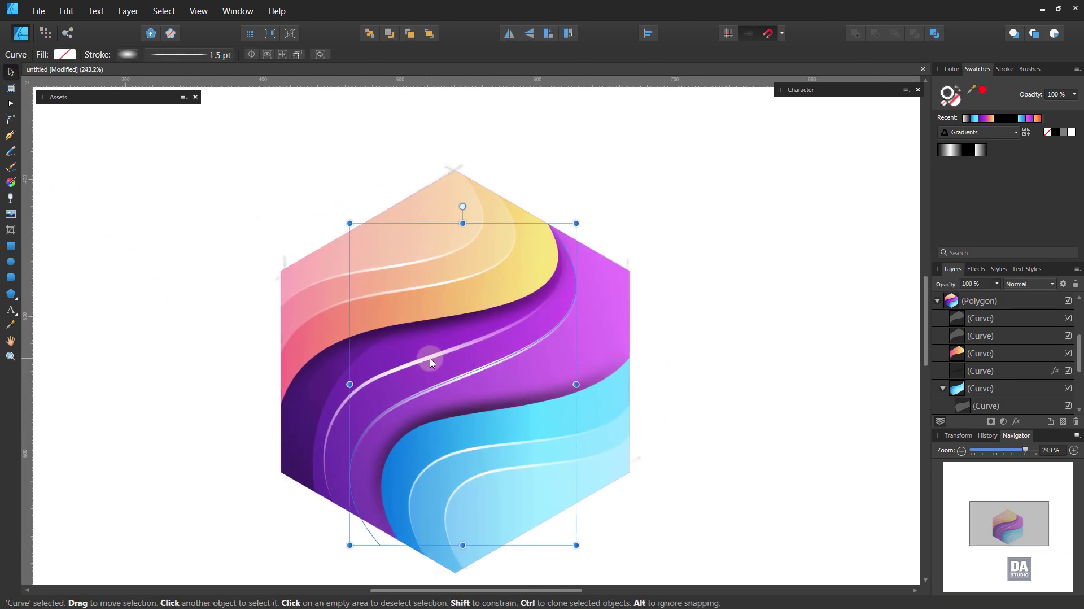
left_click(430, 358, "shift")
left_click_drag(1011, 77, 1012, 76)
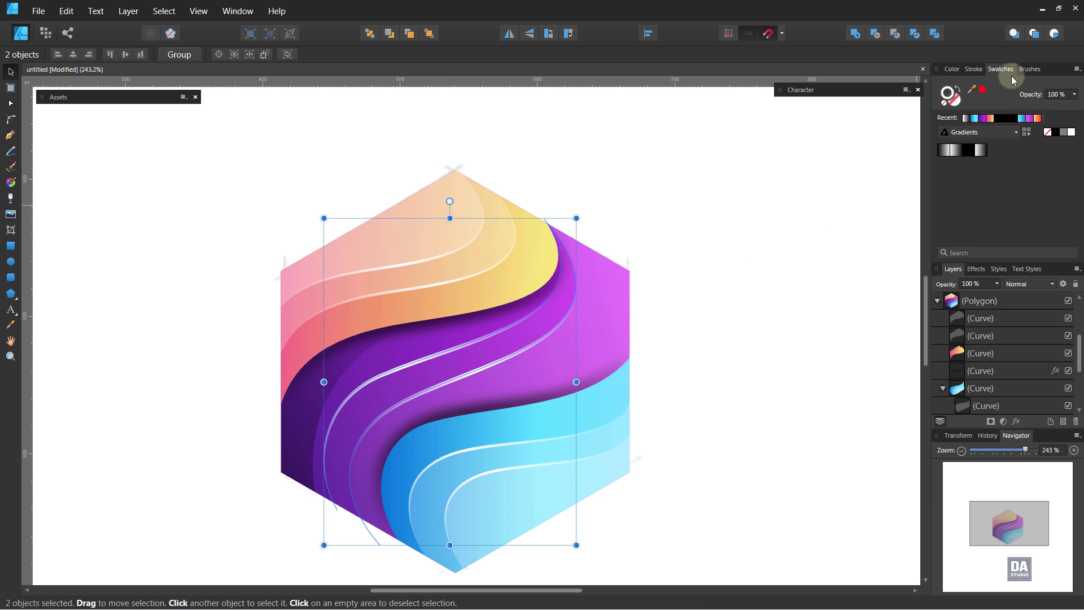
left_click(1004, 70)
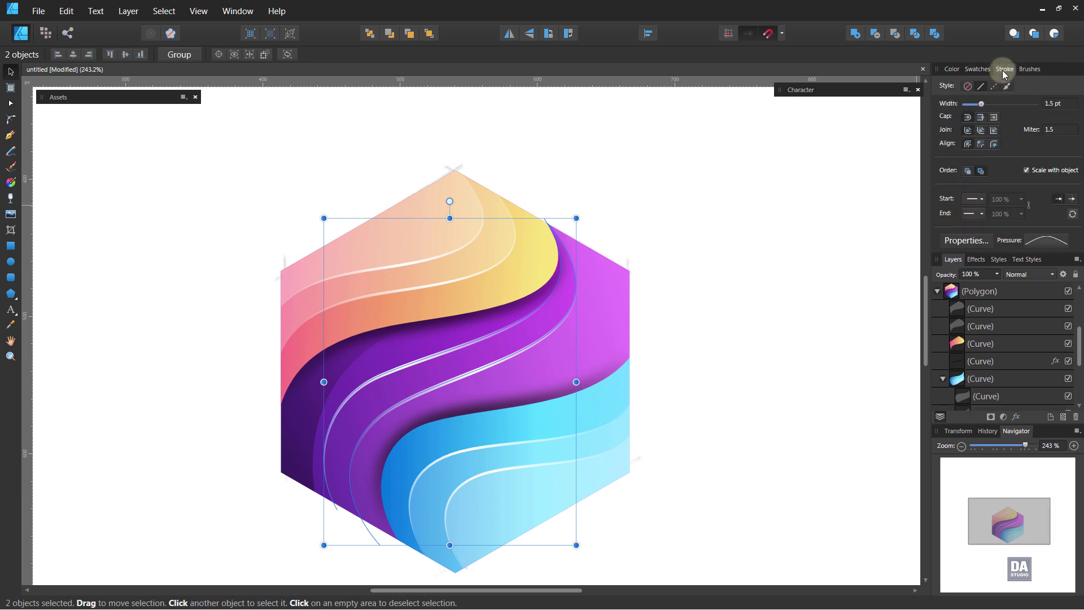
scroll(1055, 107, "down", 1)
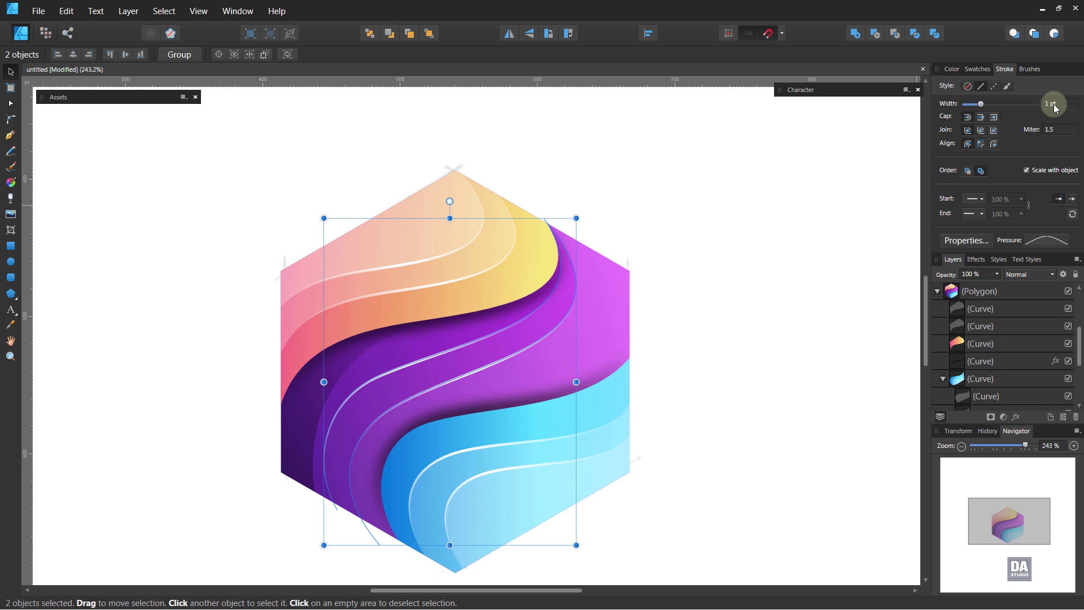
left_click(997, 275)
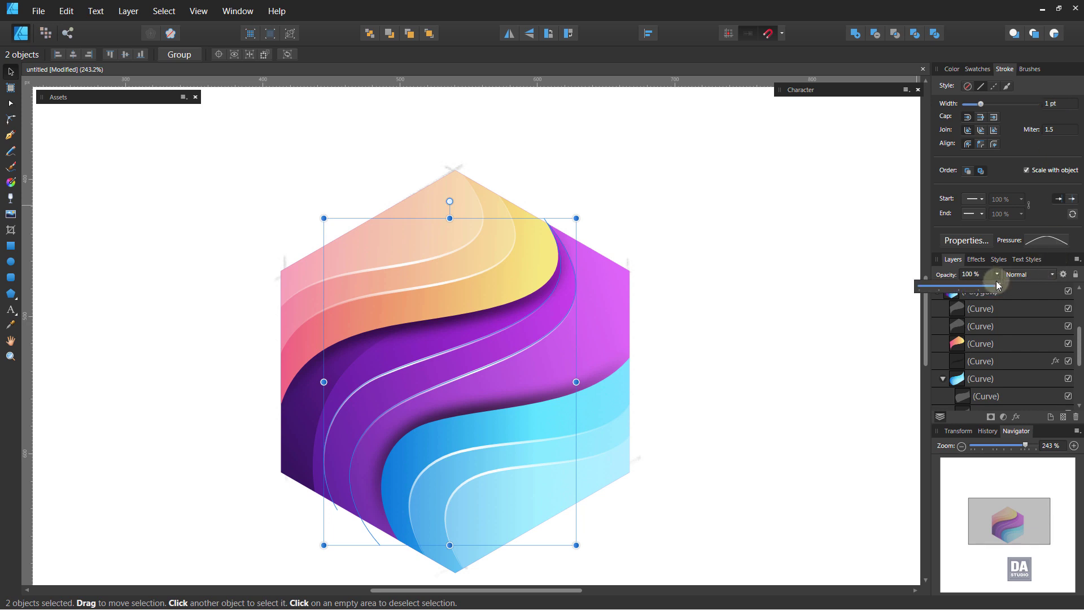
left_click(893, 307)
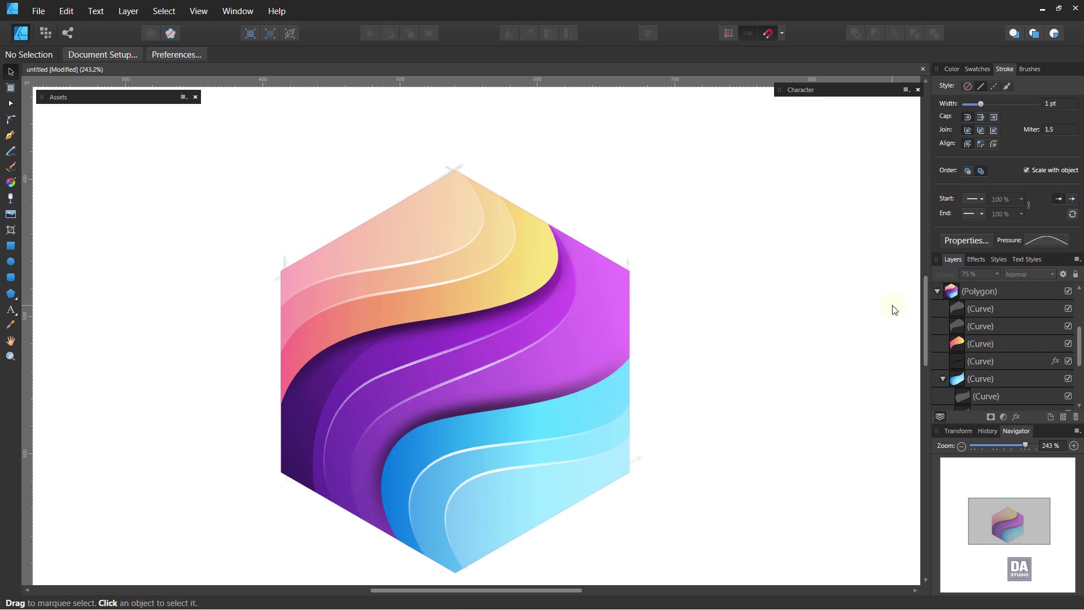
Nest the six highlight line curves inside the hexagon polygon layer so they are clipped to its shape.
scroll(991, 327, "up", 2)
left_click(990, 292)
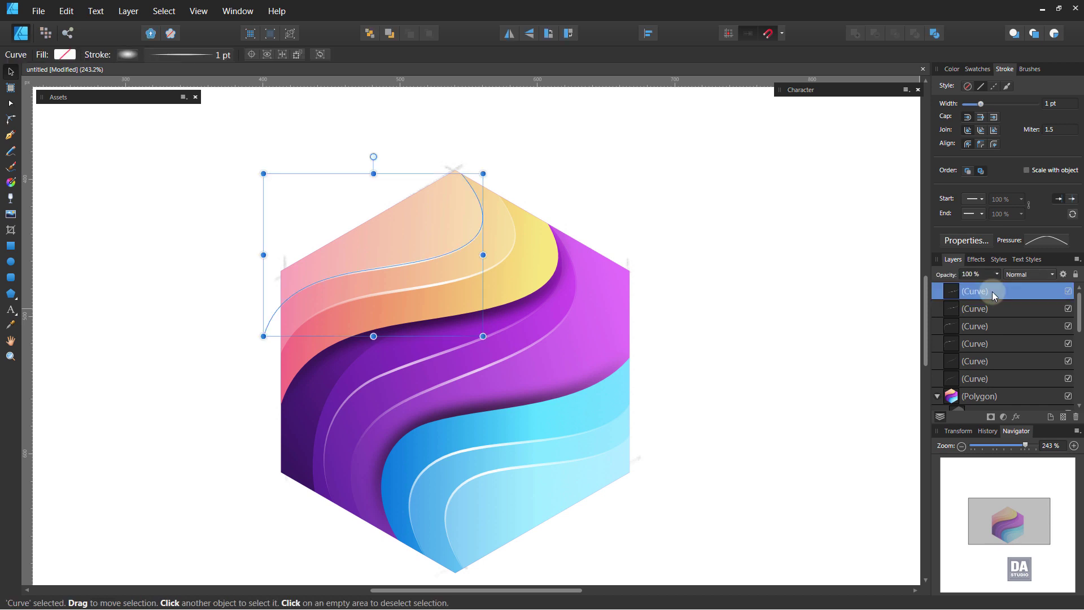
left_click(987, 378, "shift")
scroll(993, 372, "down", 2)
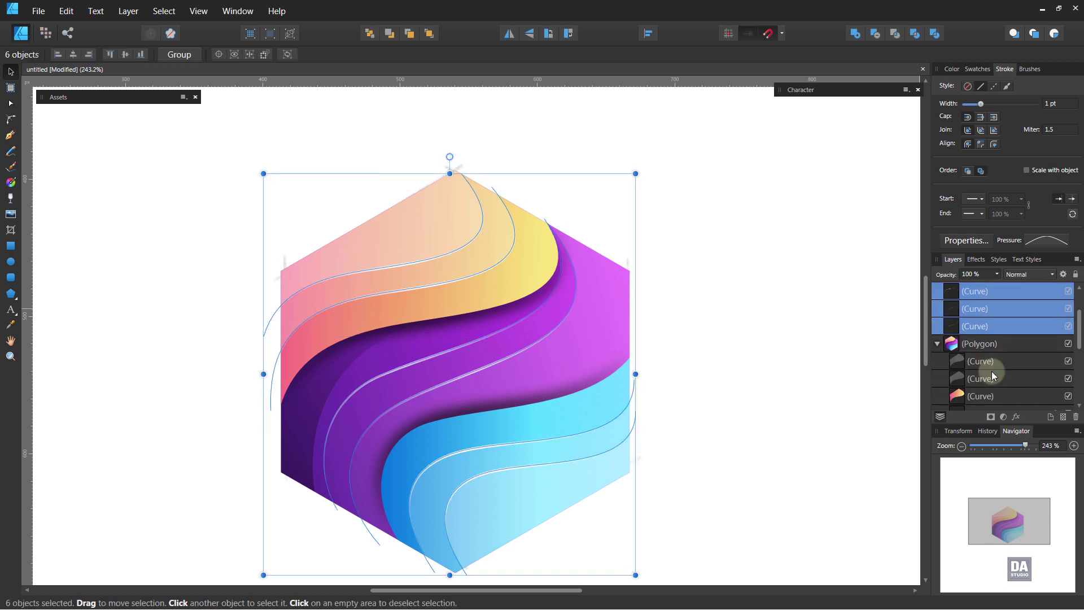
left_click_drag(999, 330, 994, 350)
left_click(785, 369)
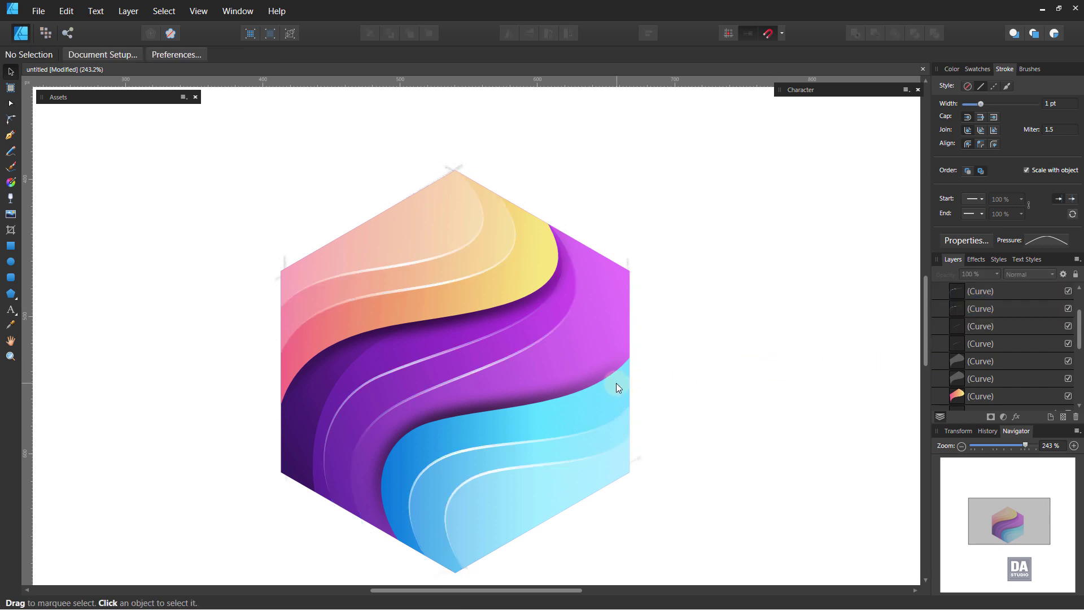
Round all six corners of the hexagon polygon with the Corner tool to a radius of about 22 px.
scroll(617, 383, "down", 2)
scroll(681, 400, "down", 3)
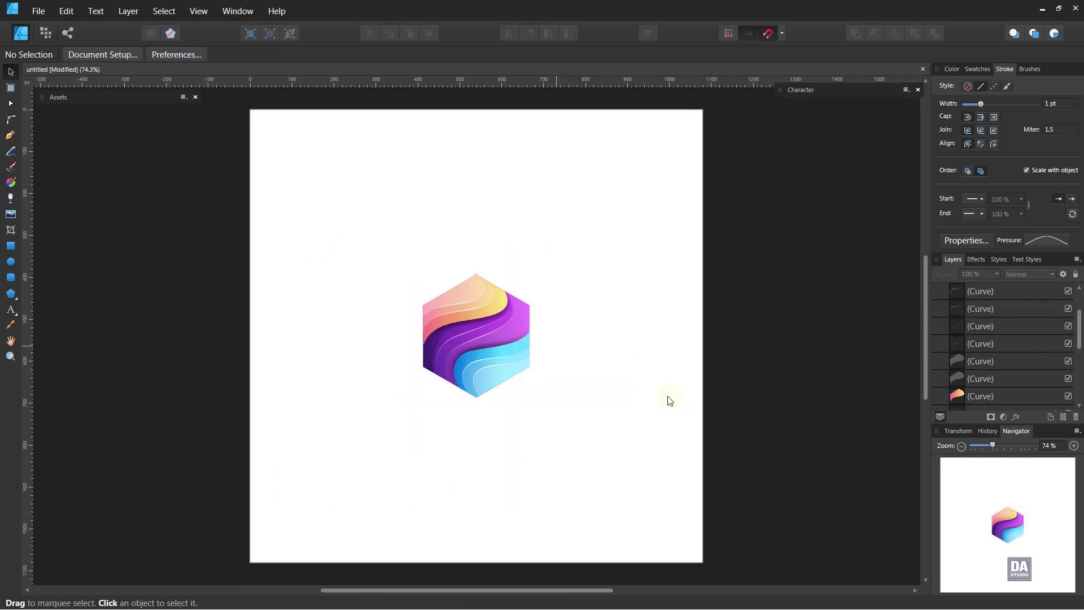
left_click_drag(467, 344, 725, 332)
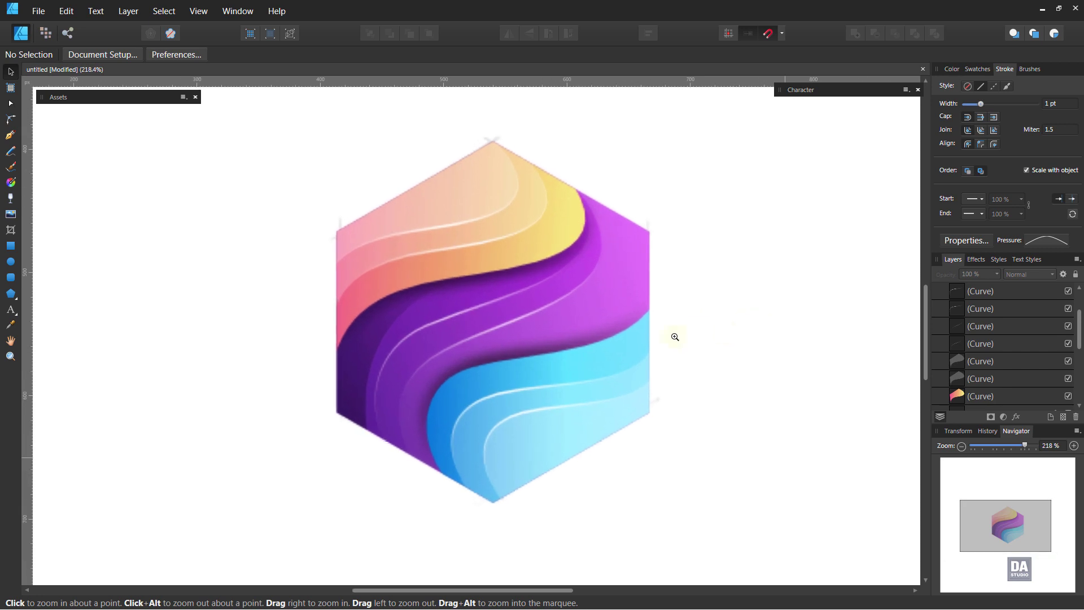
left_click_drag(546, 342, 568, 339)
left_click(514, 352)
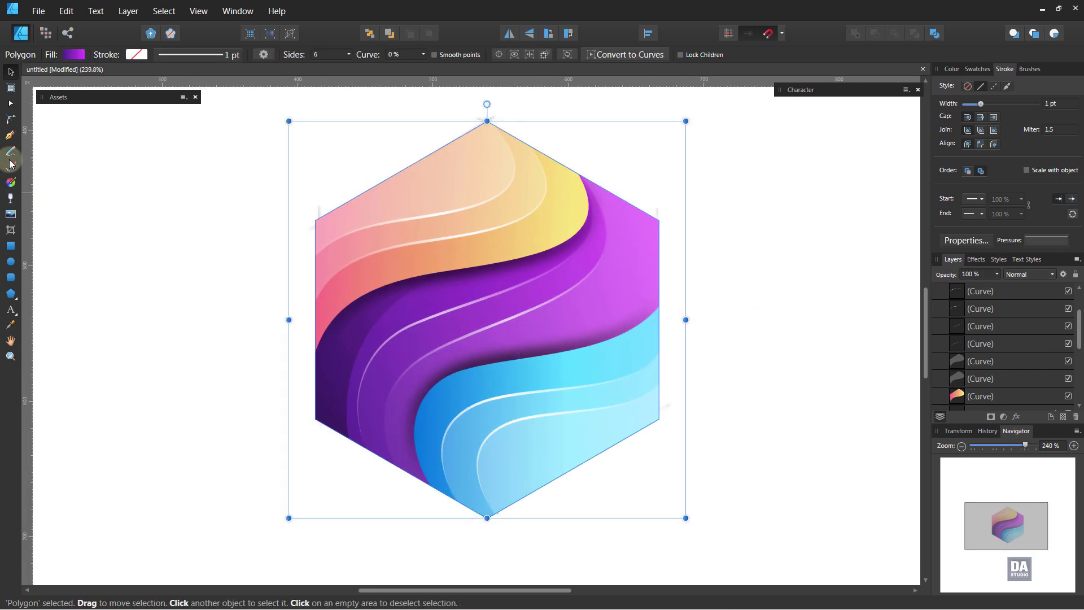
left_click(11, 119)
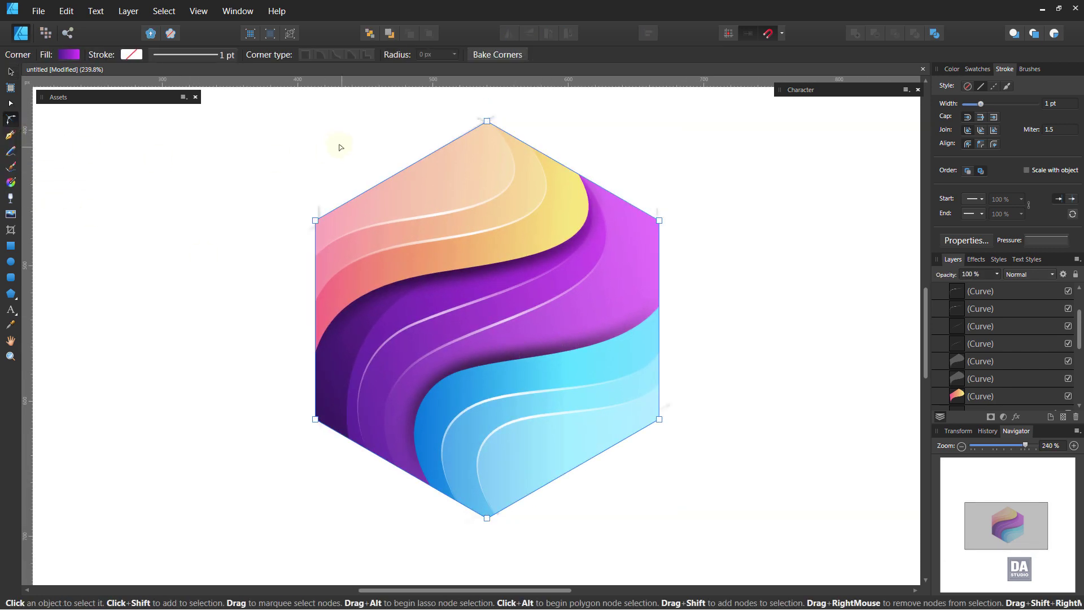
left_click_drag(278, 104, 745, 525)
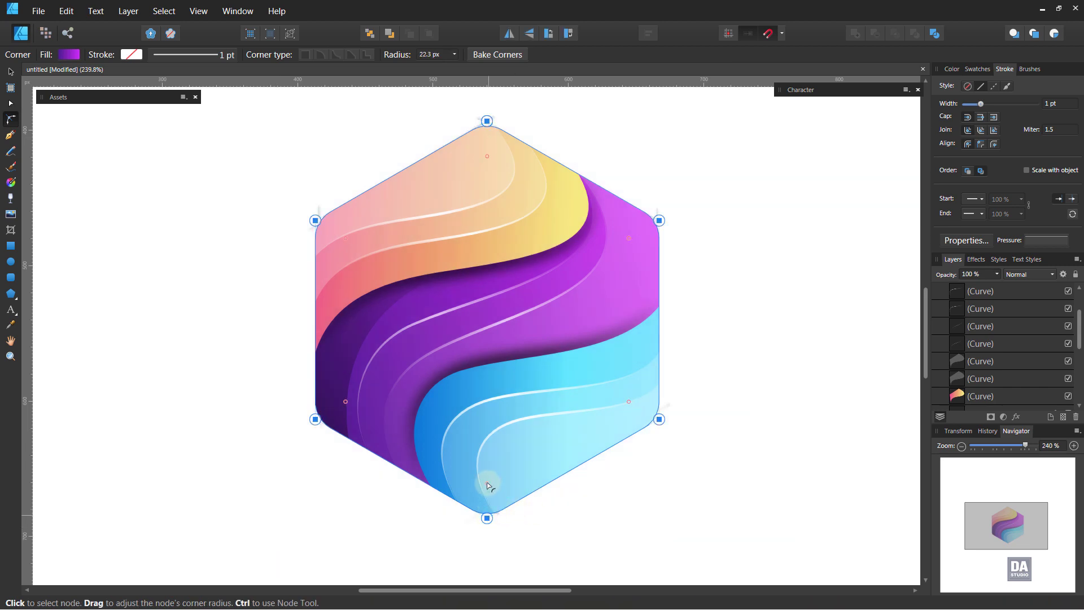
left_click_drag(487, 484, 489, 483)
left_click(9, 72)
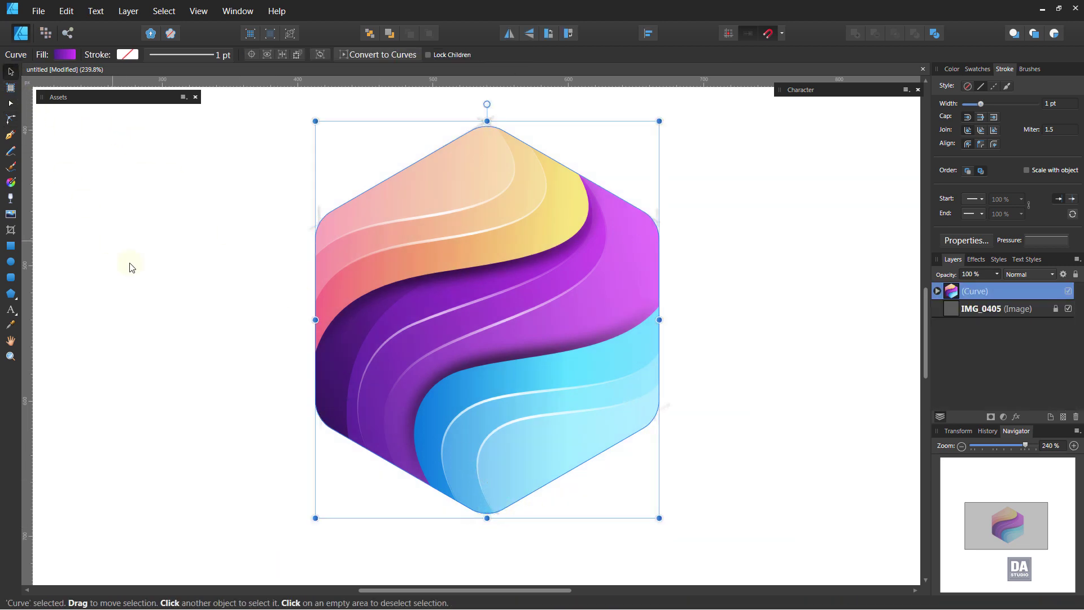
left_click(257, 314)
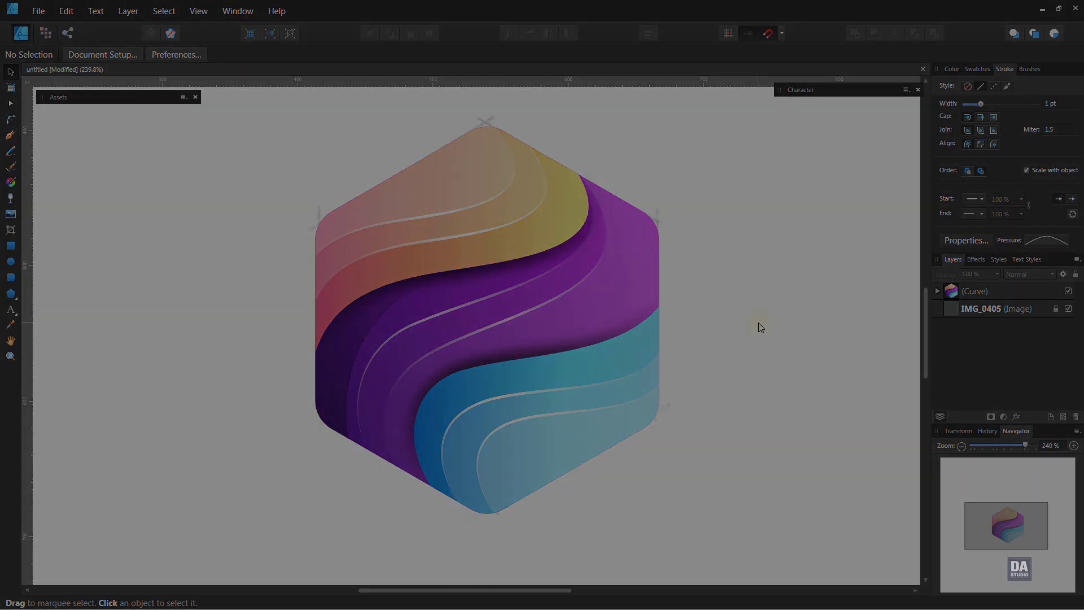